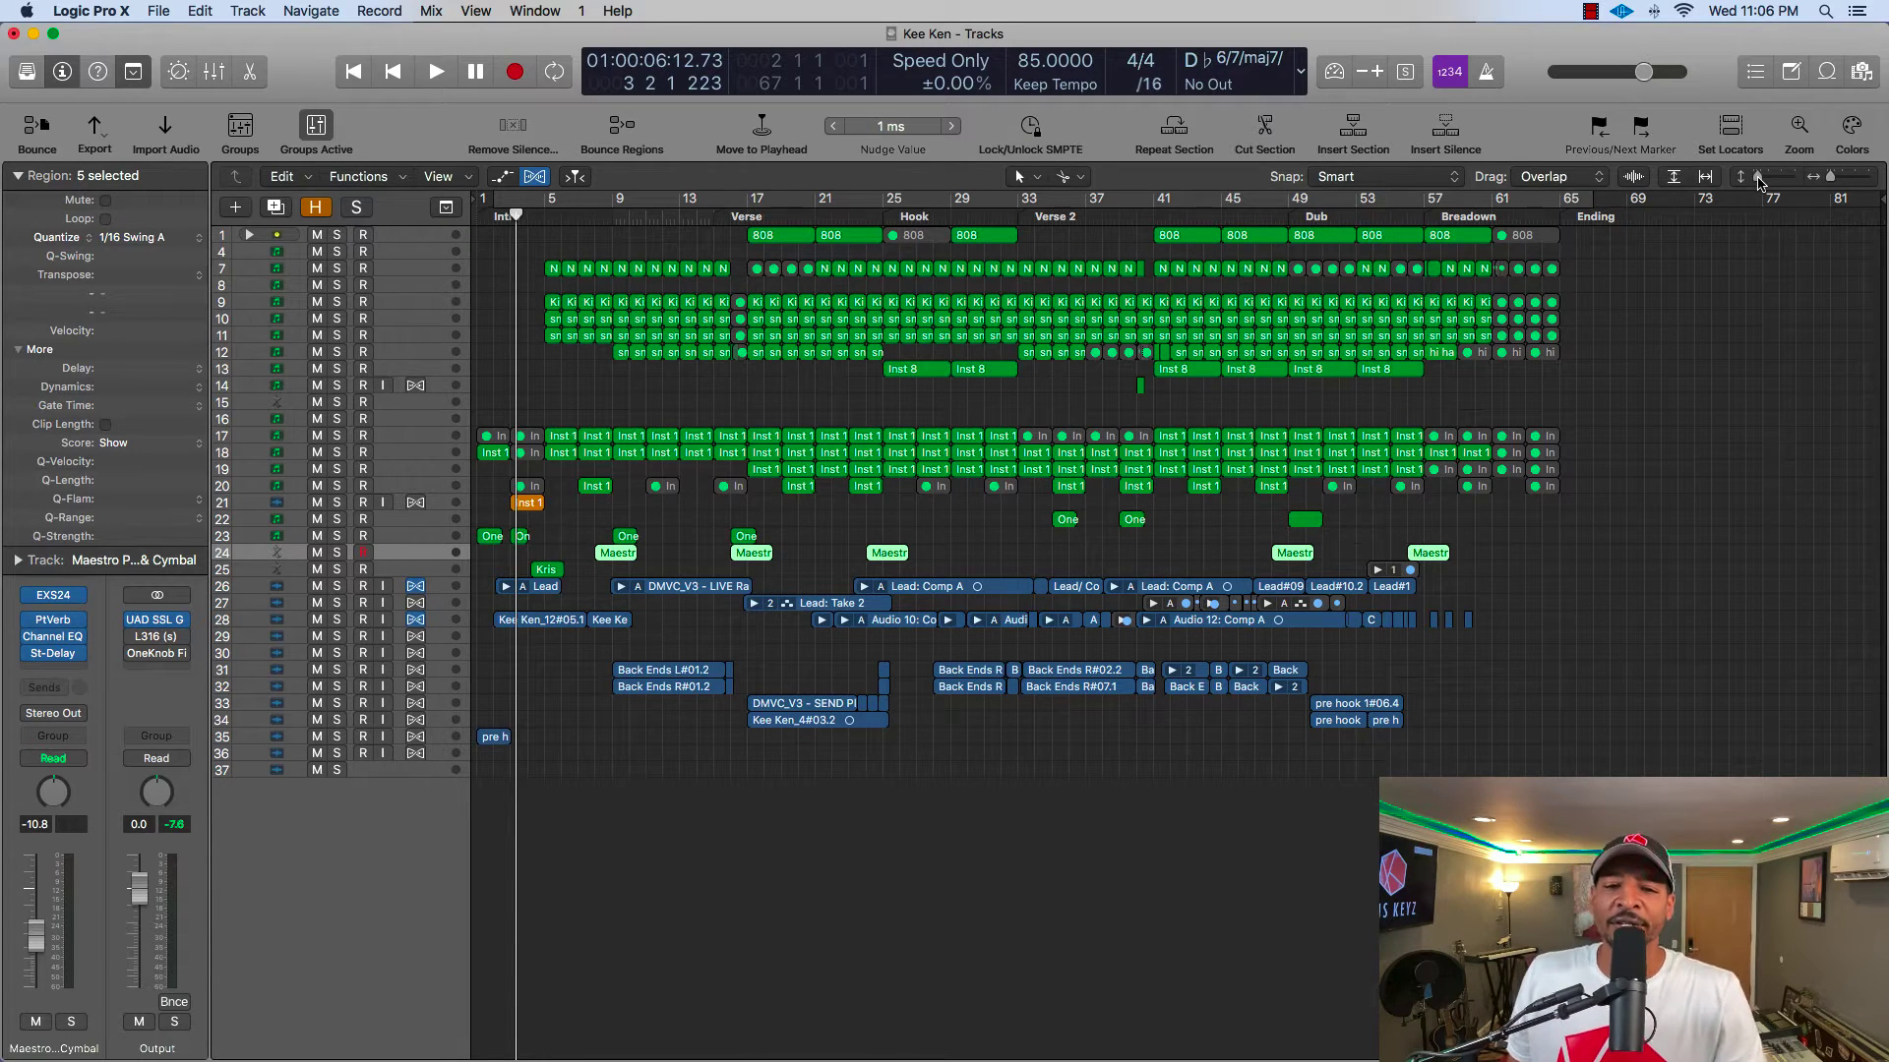
- Zoom in on the start of the Maestro Pass & Cymbal region at bar 8 on track 24, down to beat subdivisions
{"action": "left_click_drag", "start_coordinate": [1759, 183], "coordinate": [1836, 187]}
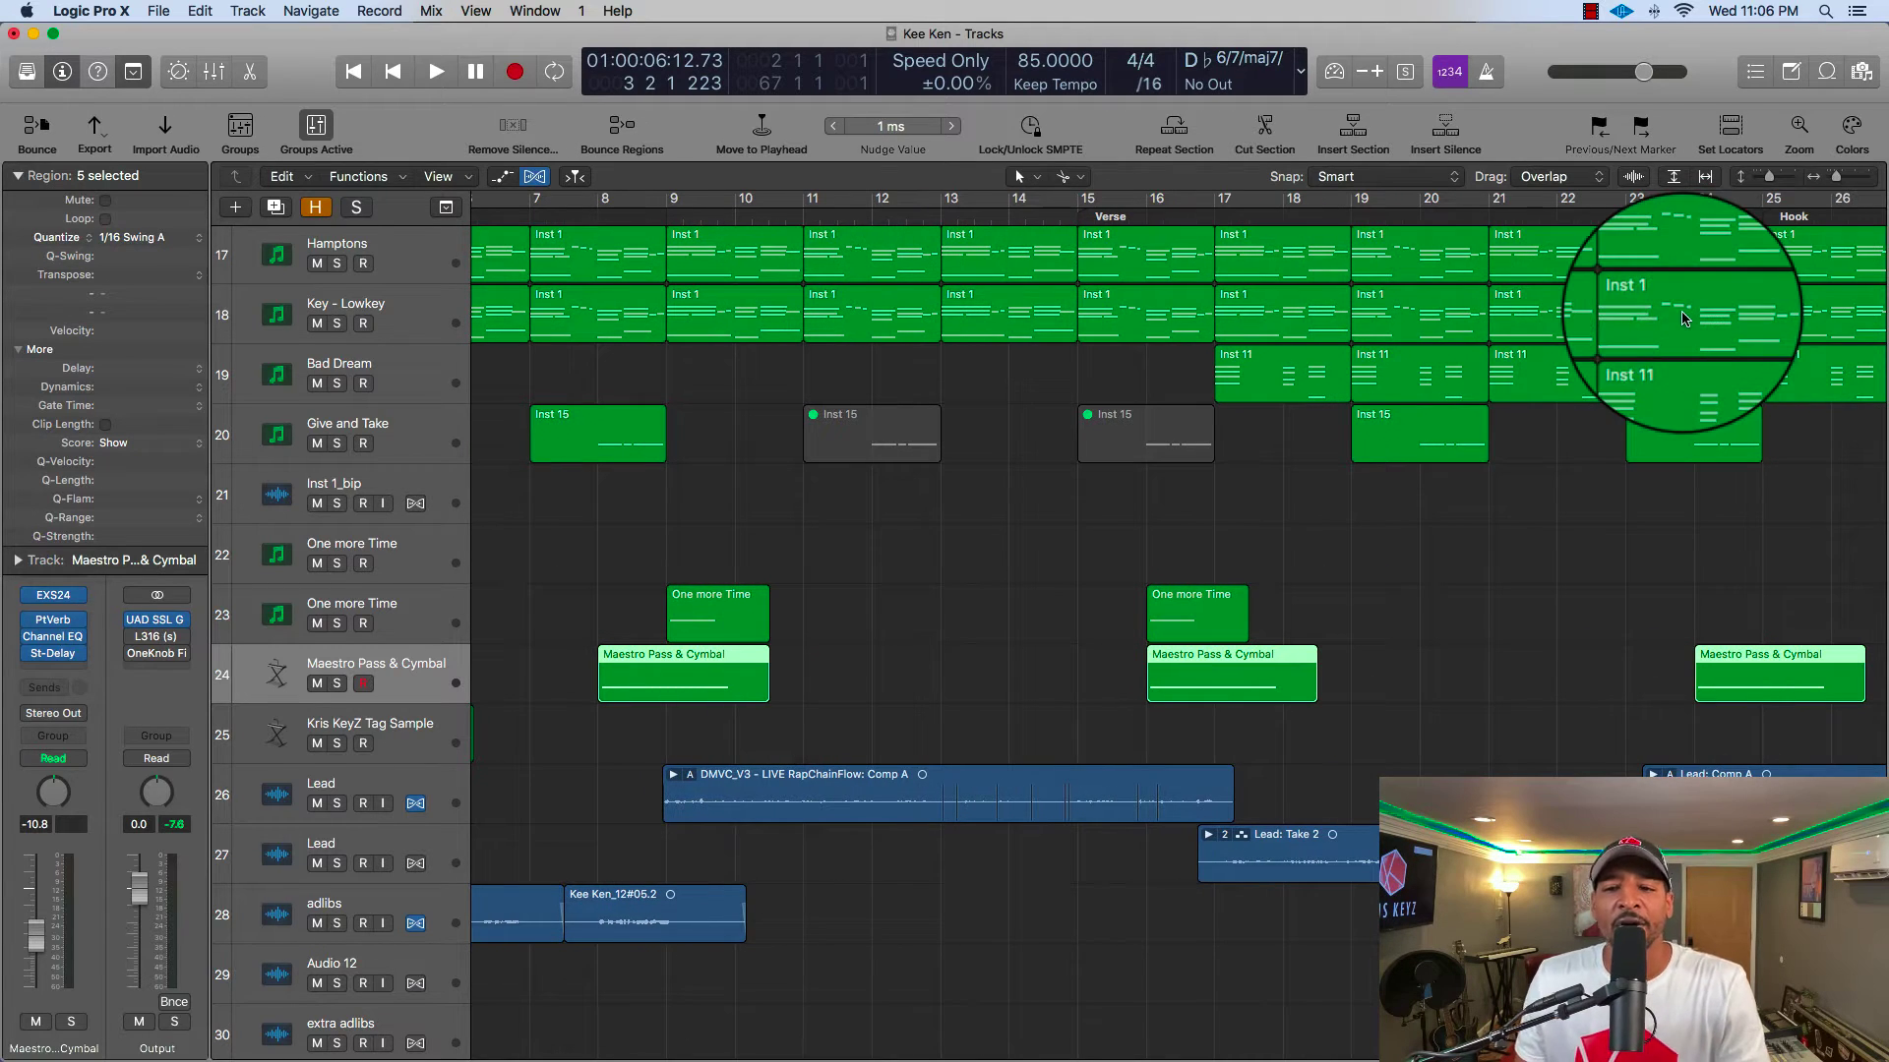
{"action": "scroll", "coordinate": [1683, 319], "scroll_direction": "up", "scroll_amount": 1}
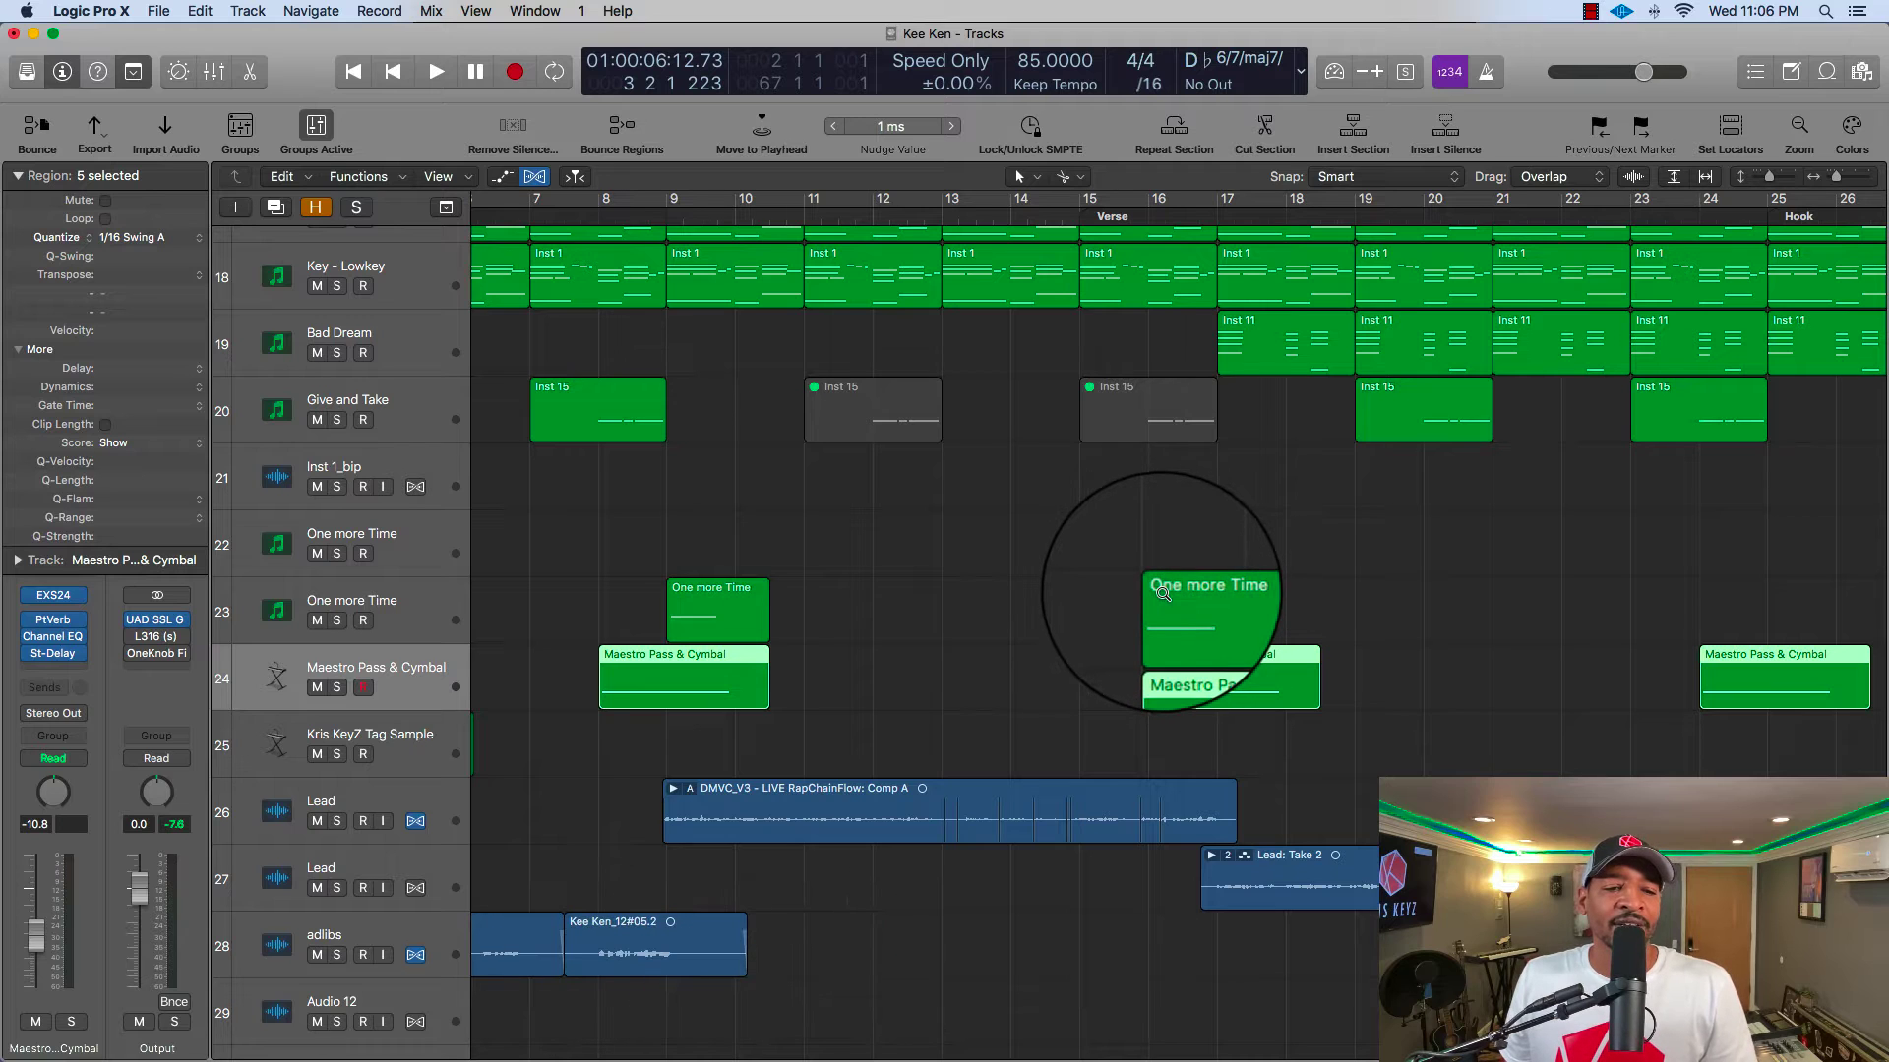
{"action": "scroll", "coordinate": [1163, 593], "scroll_direction": "up", "scroll_amount": 3}
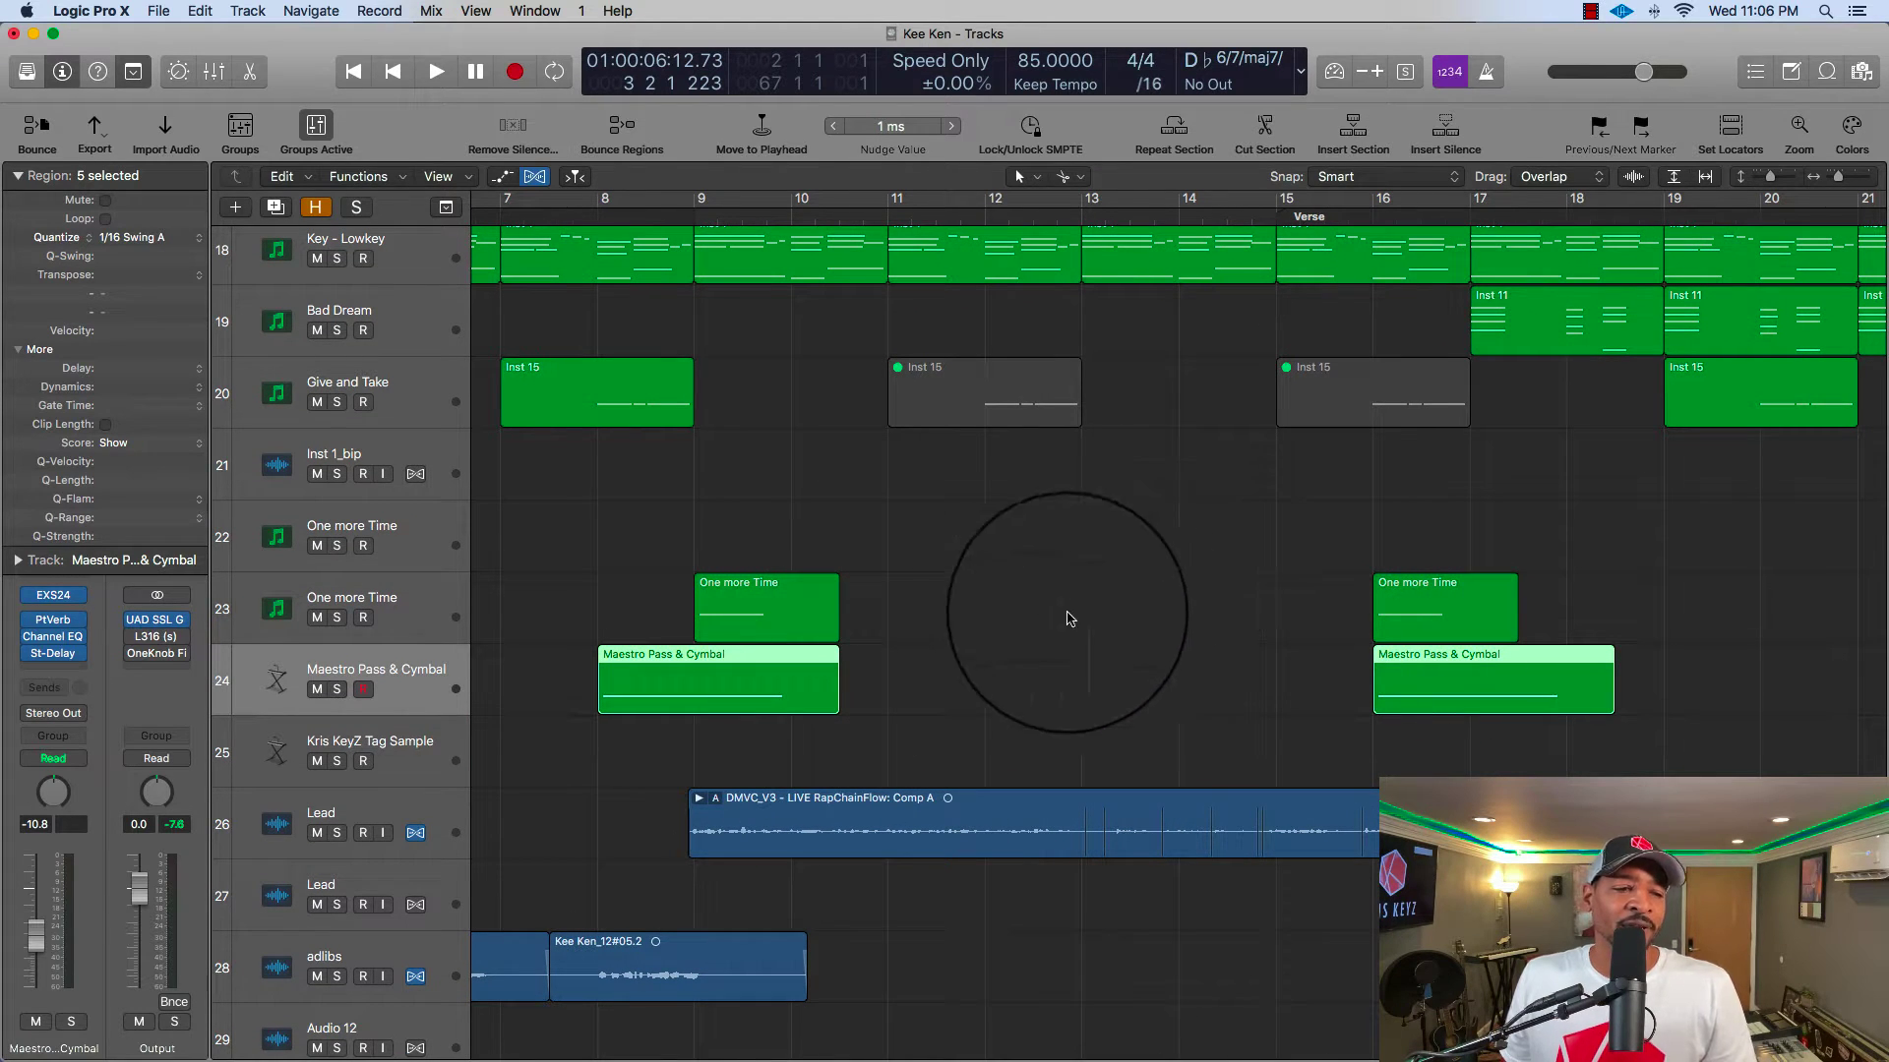
{"action": "scroll", "coordinate": [968, 617], "scroll_direction": "up", "scroll_amount": 5}
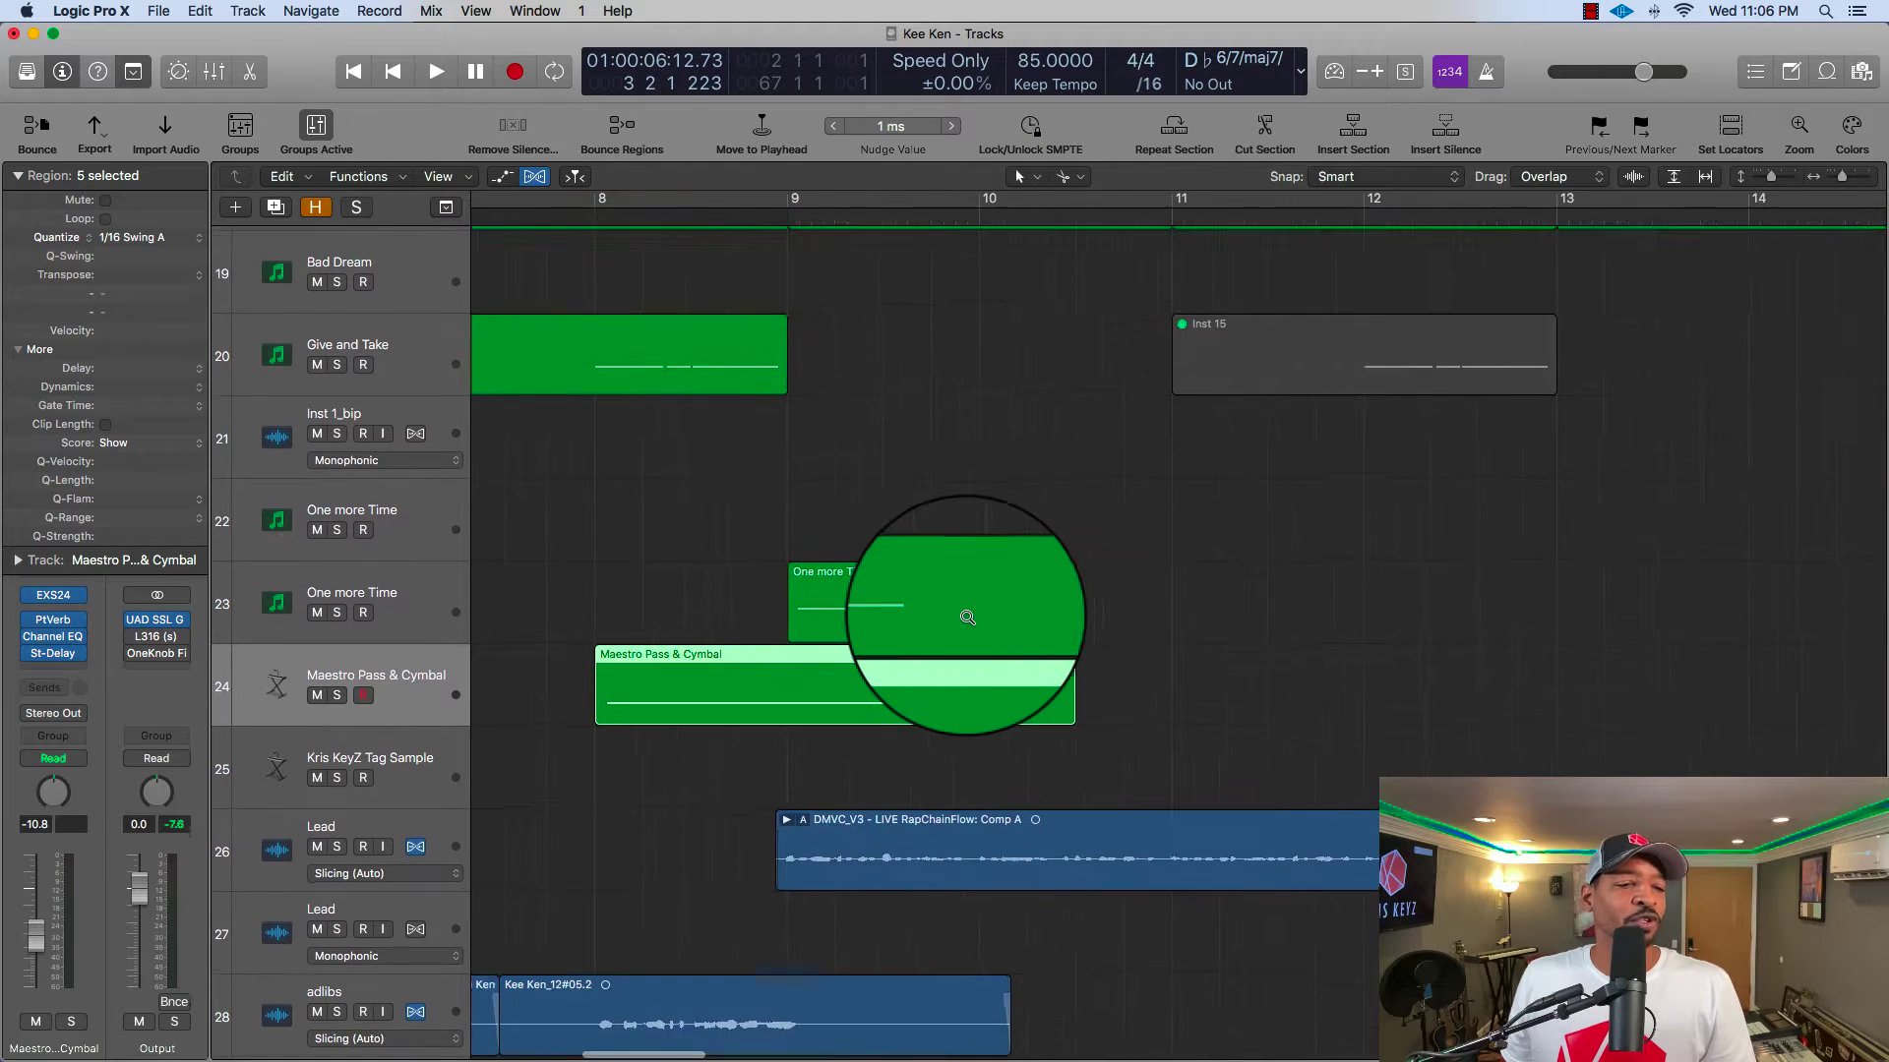
{"action": "scroll", "coordinate": [968, 617], "scroll_direction": "up", "scroll_amount": 4}
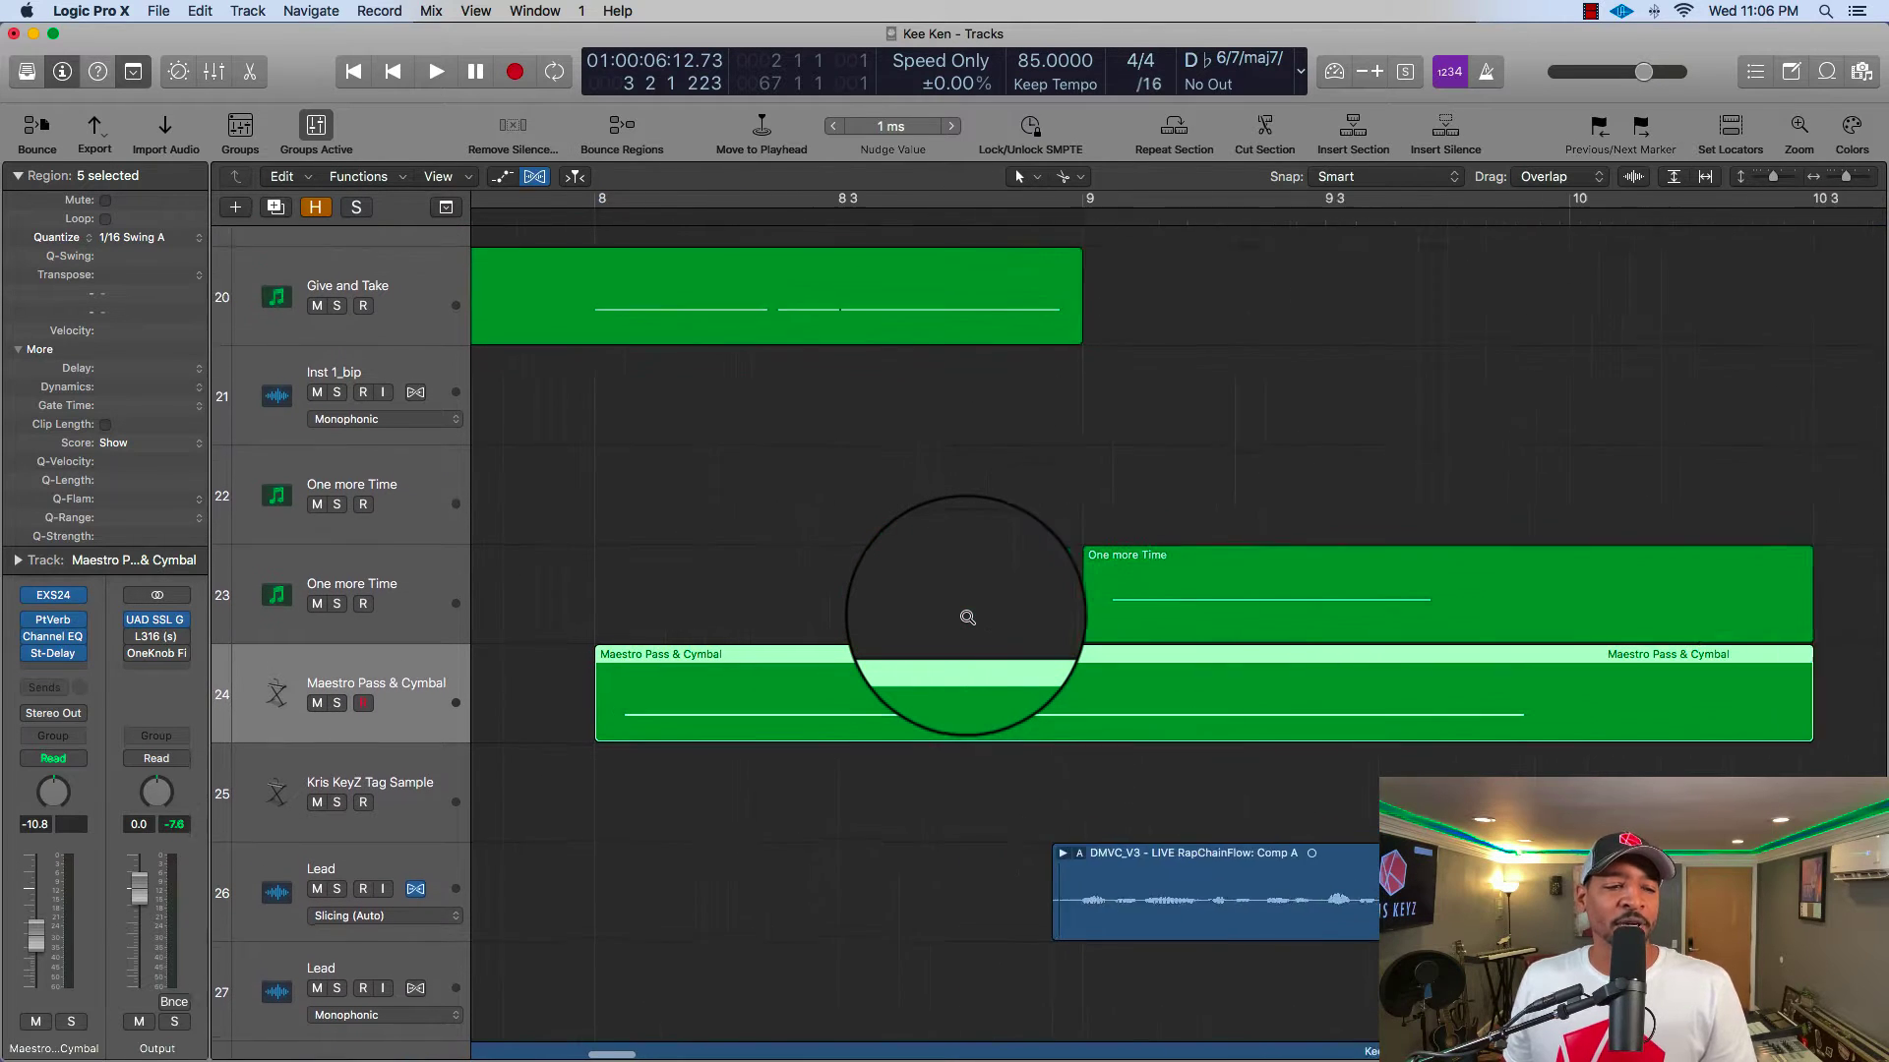
{"action": "scroll", "coordinate": [968, 616], "scroll_direction": "left", "scroll_amount": 2}
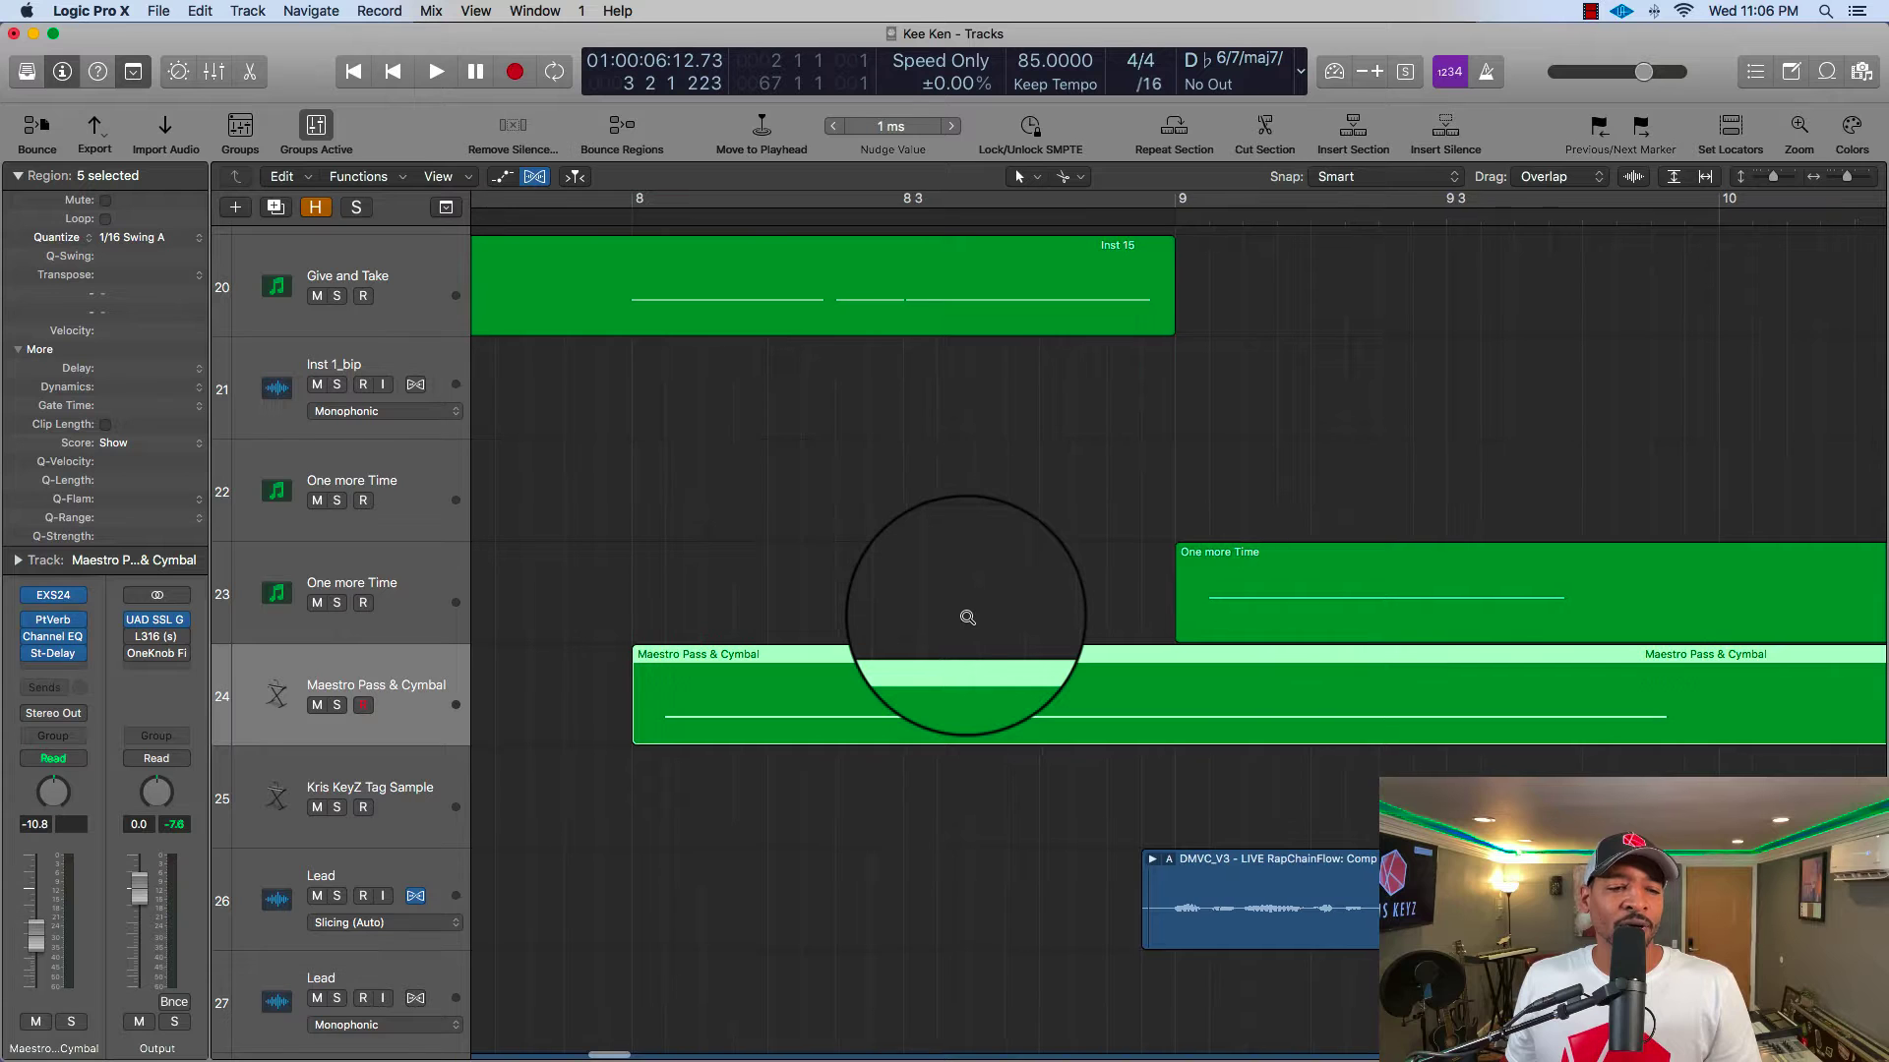
{"action": "scroll", "coordinate": [968, 616], "scroll_direction": "up", "scroll_amount": 6}
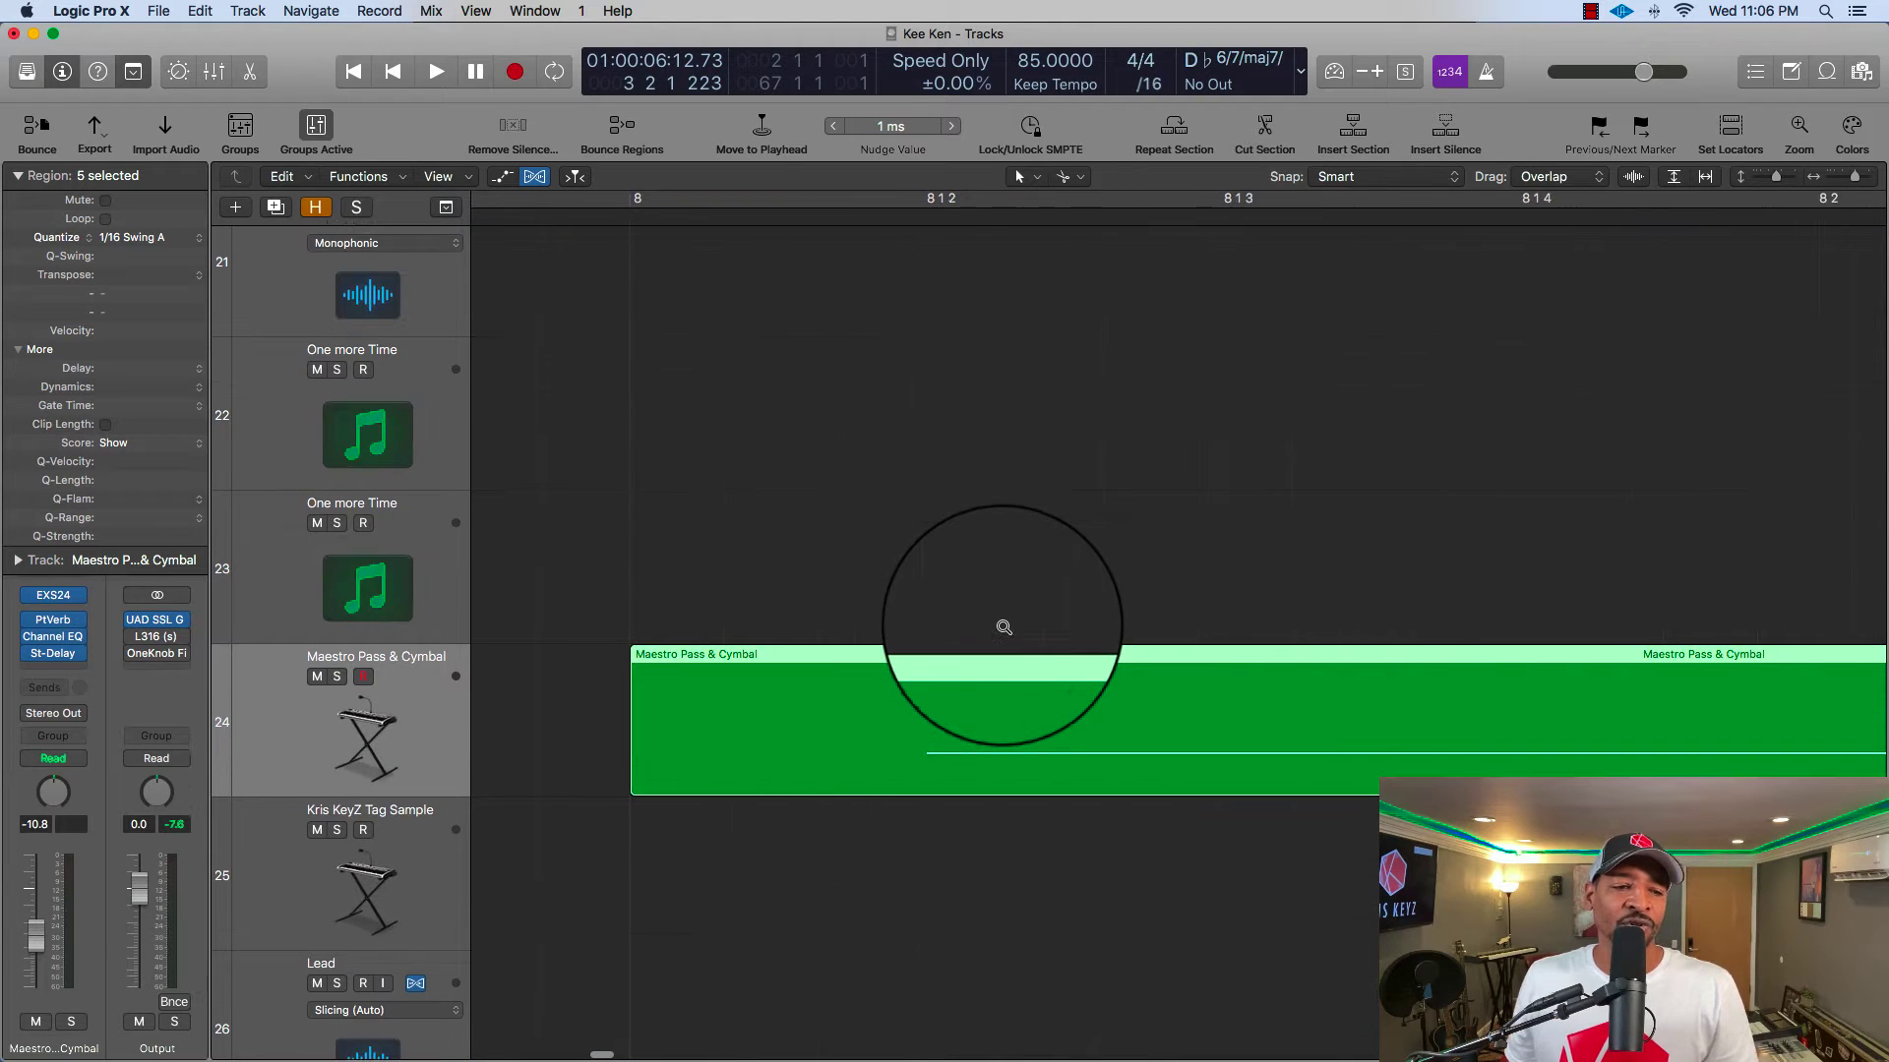
- Zoom out from the Maestro Pass & Cymbal region, and examine the Back Ends L and R regions at bar 9 in closer and wider views
{"action": "scroll", "coordinate": [1003, 626], "scroll_direction": "down", "scroll_amount": 10}
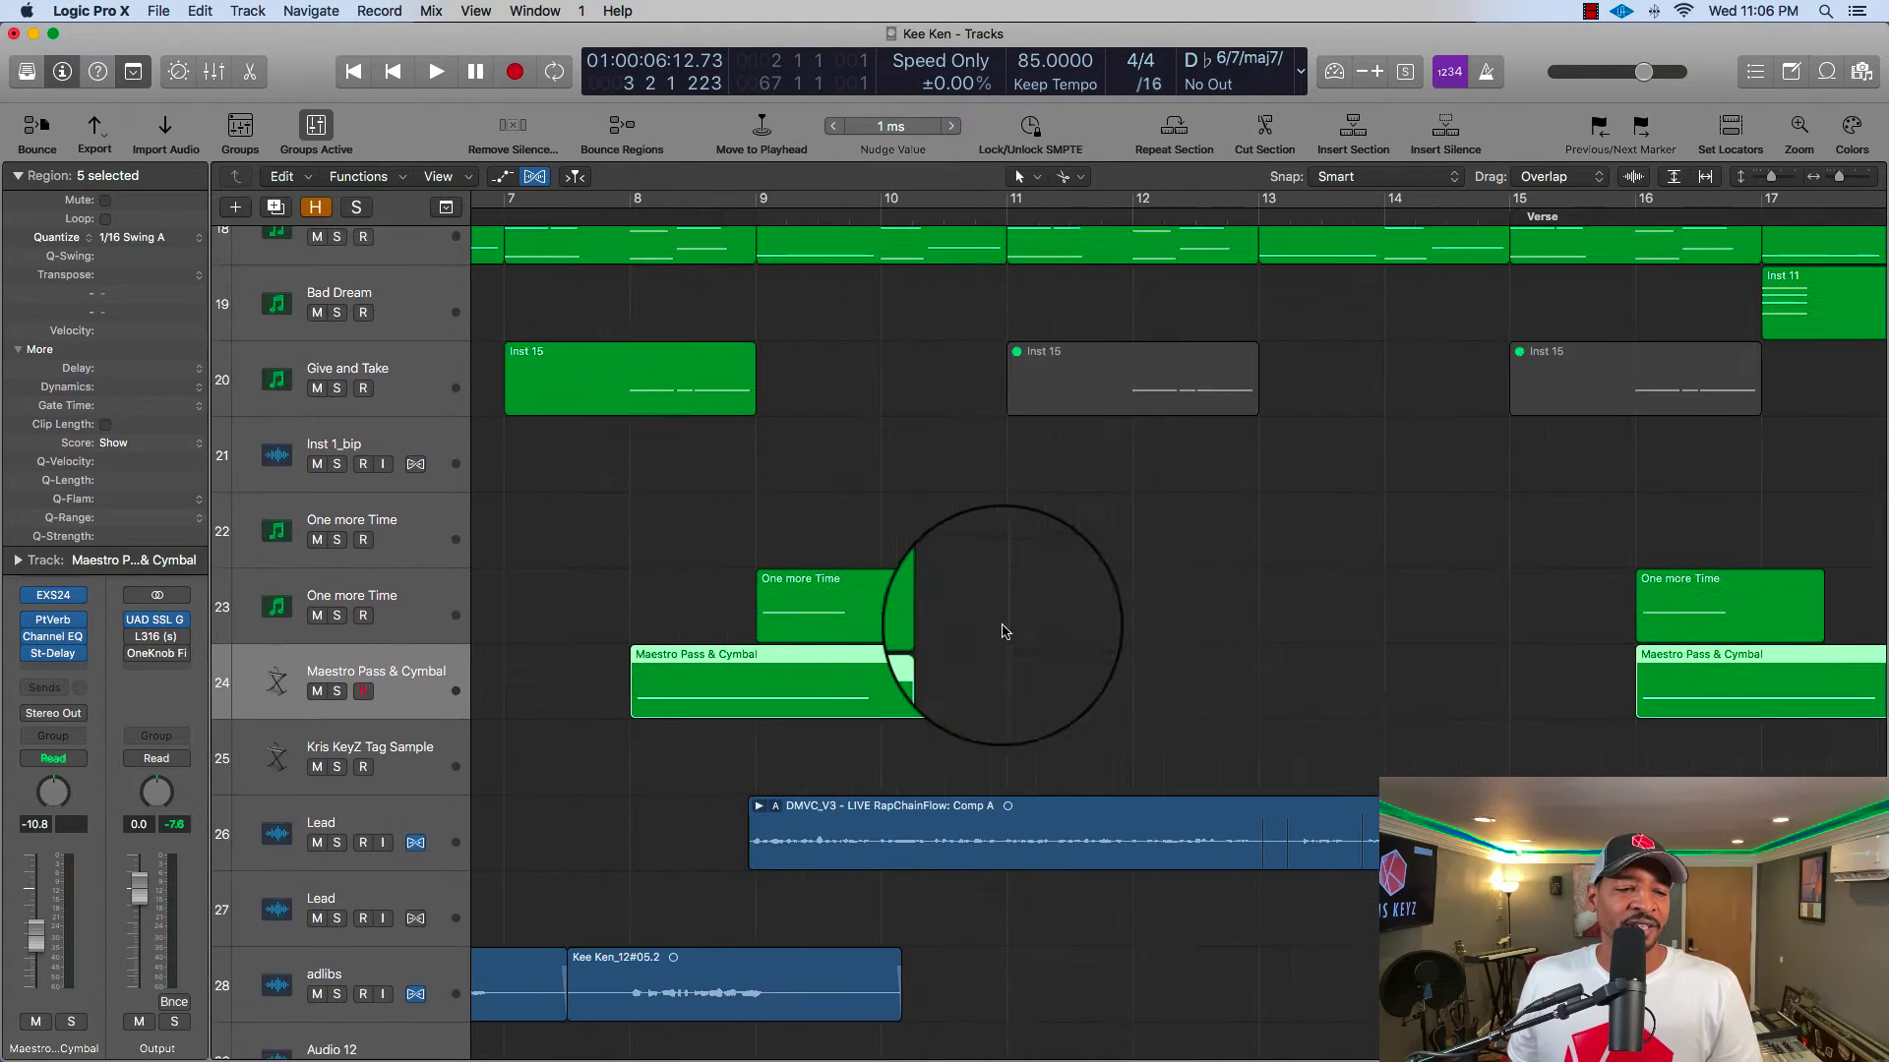
{"action": "scroll", "coordinate": [1043, 669], "scroll_direction": "down", "scroll_amount": 8}
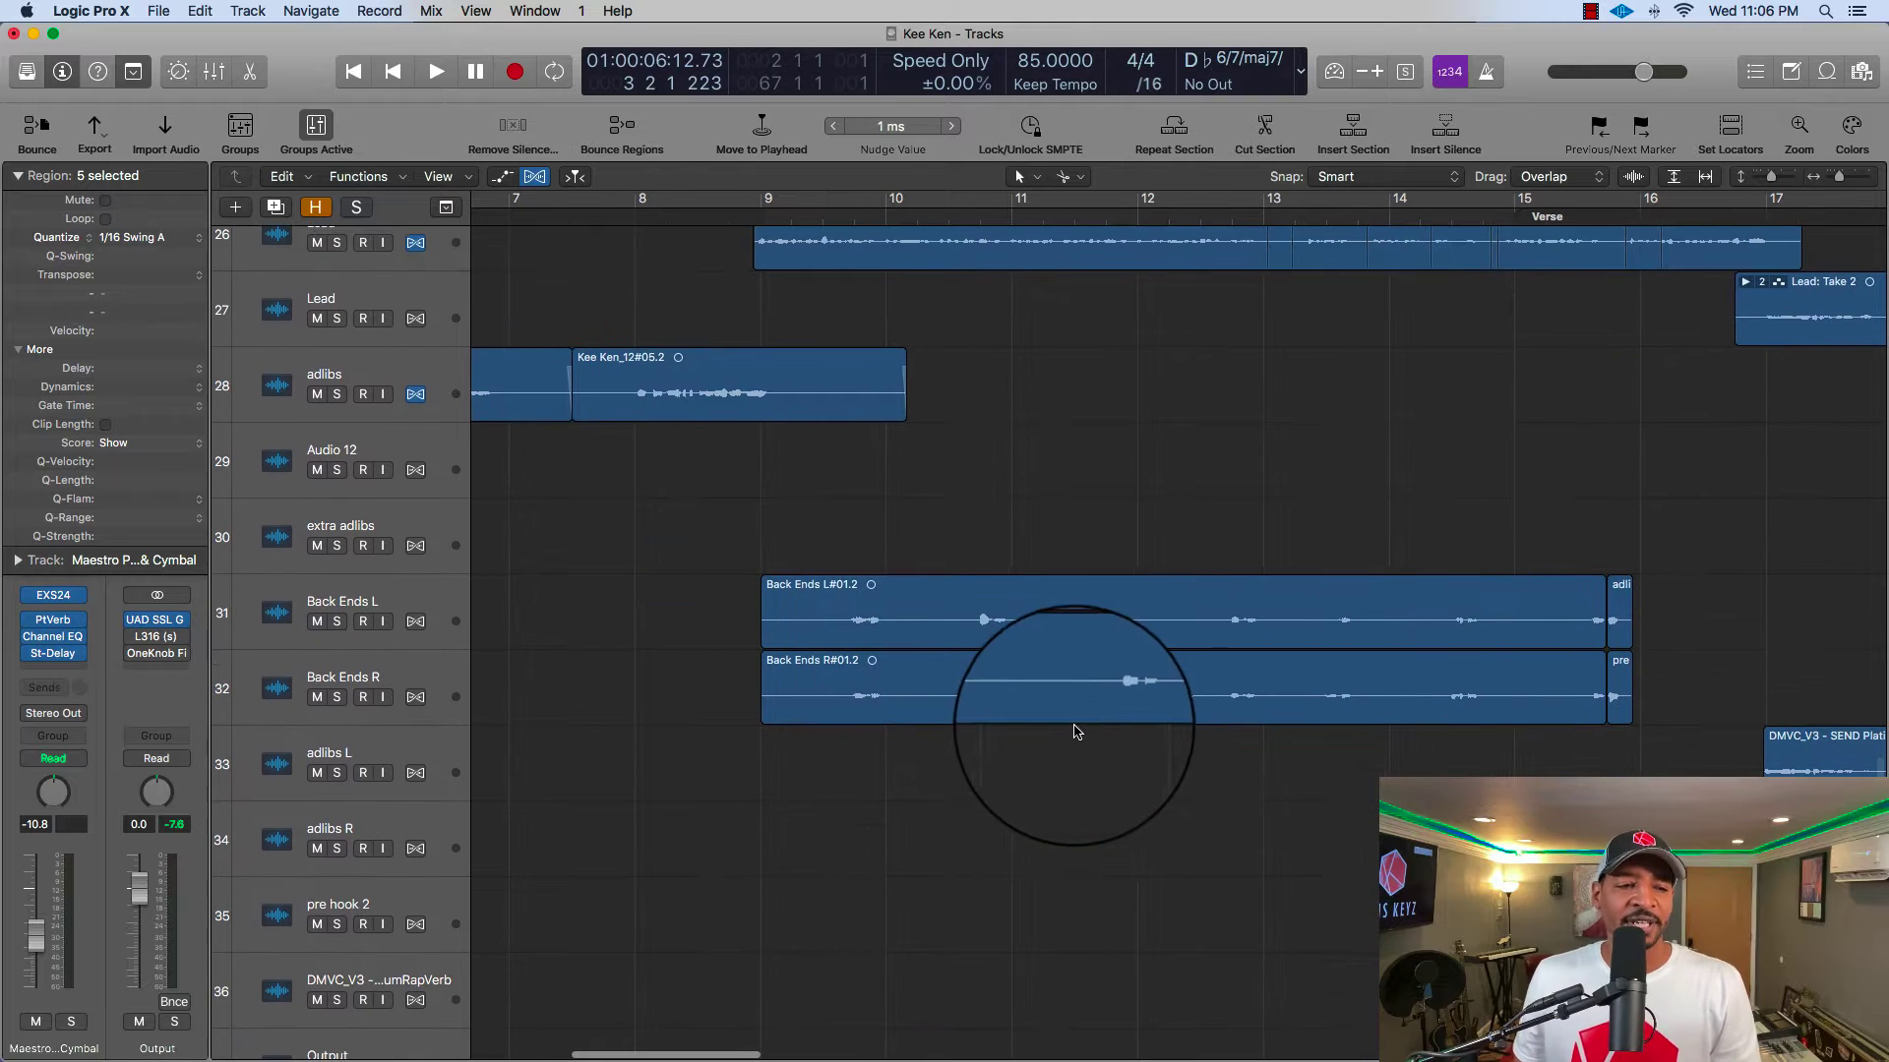
{"action": "scroll", "coordinate": [995, 623], "scroll_direction": "up", "scroll_amount": 4}
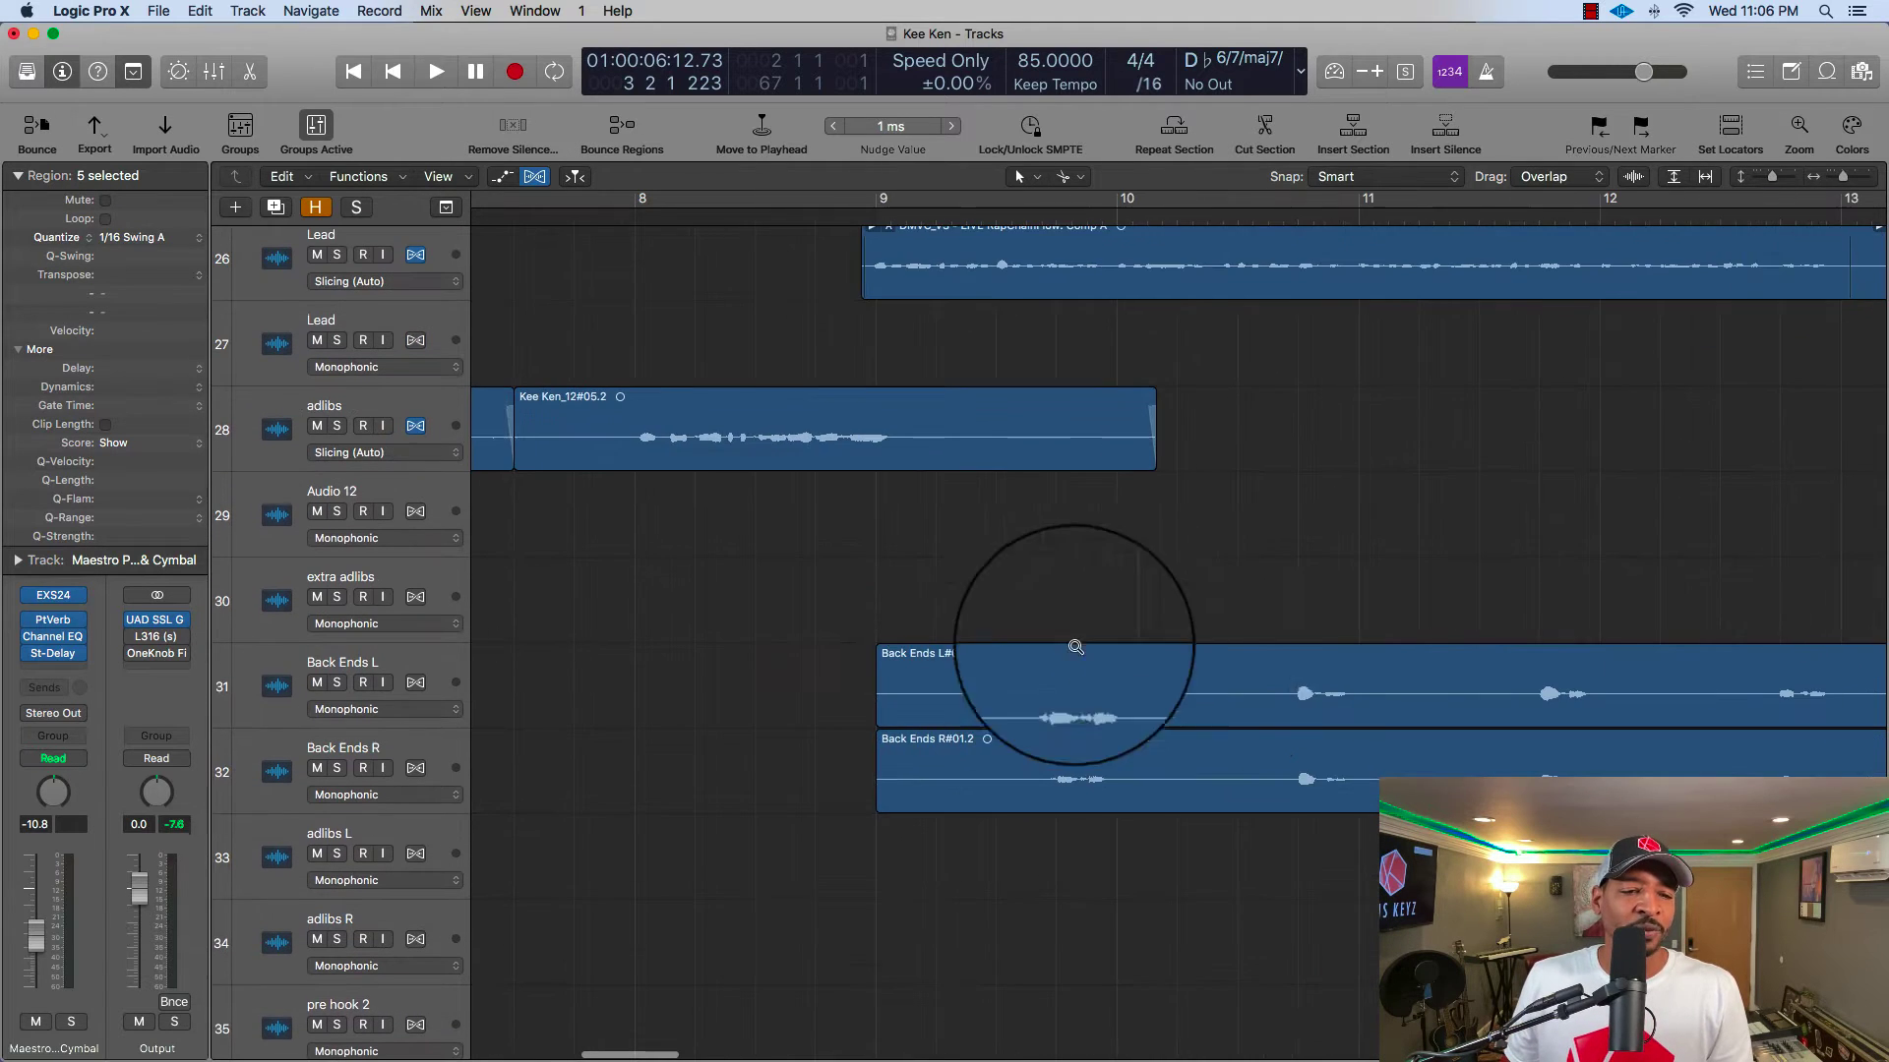
{"action": "scroll", "coordinate": [1416, 688], "scroll_direction": "up", "scroll_amount": 4}
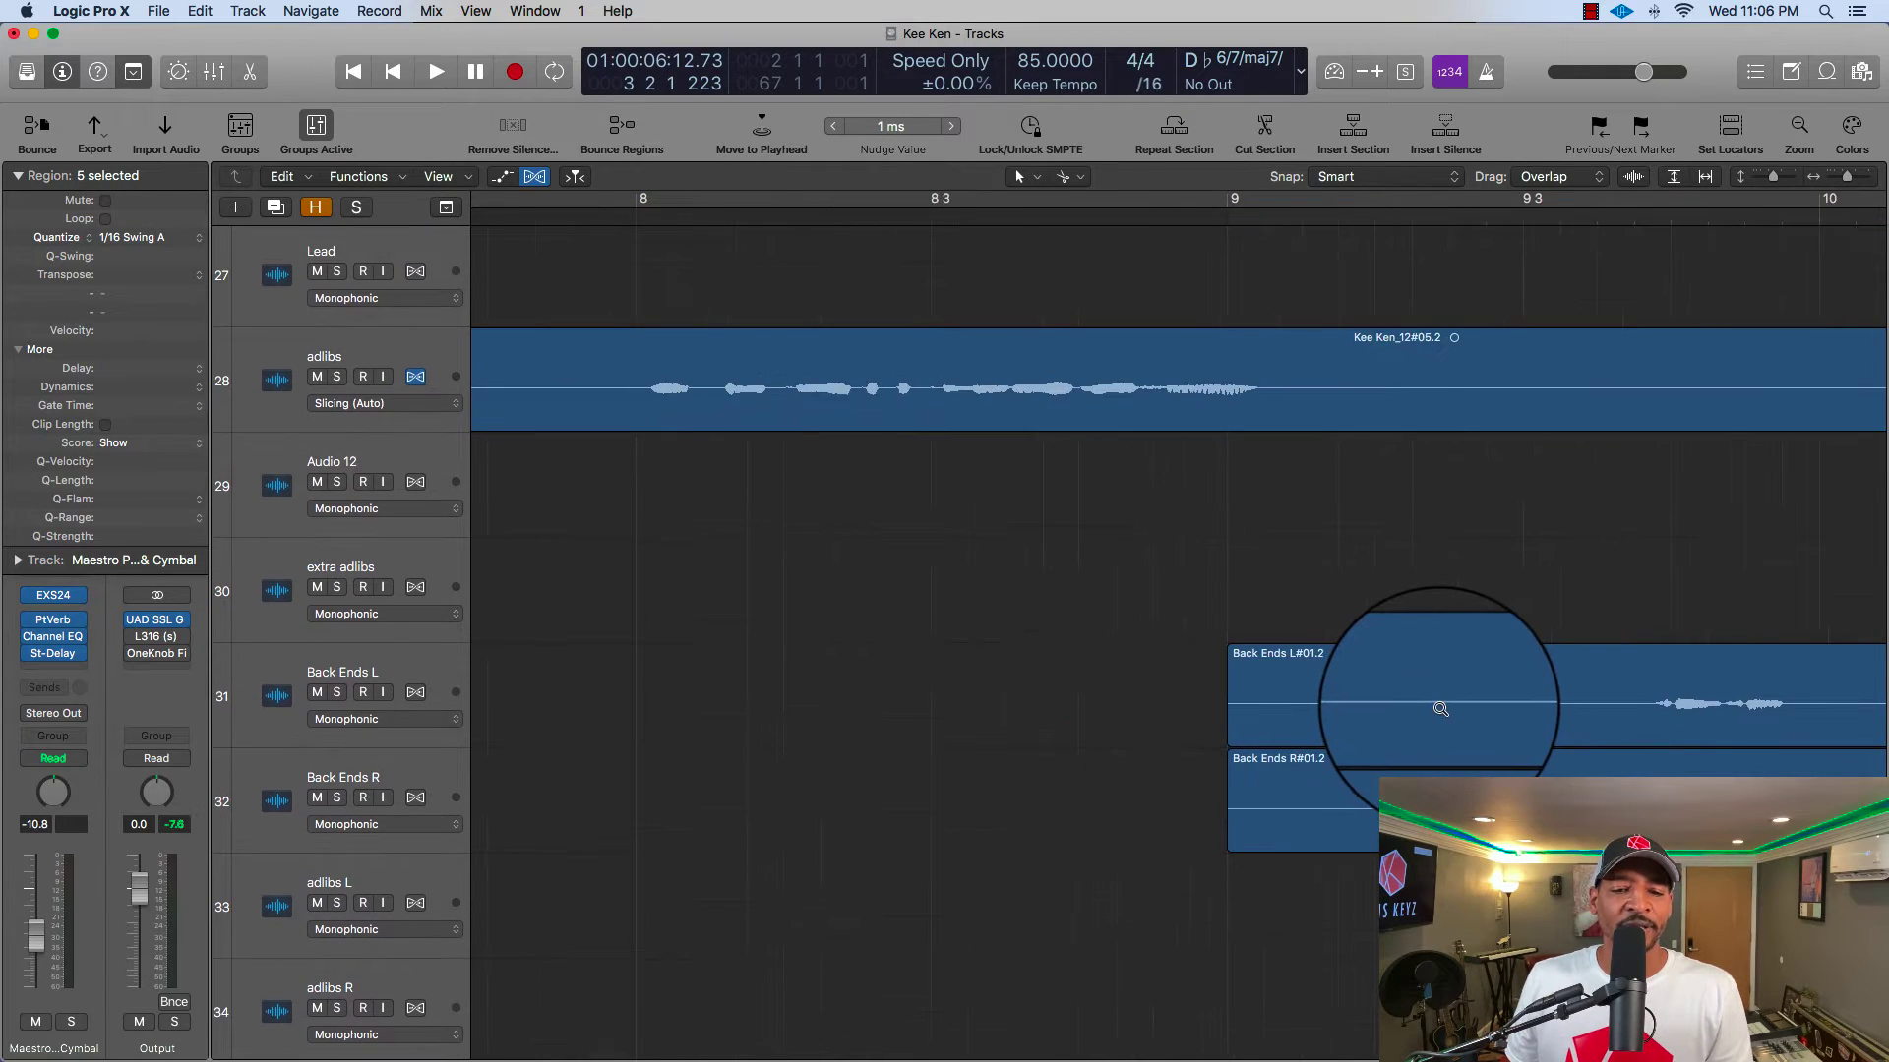
{"action": "scroll", "coordinate": [1441, 709], "scroll_direction": "down", "scroll_amount": 8}
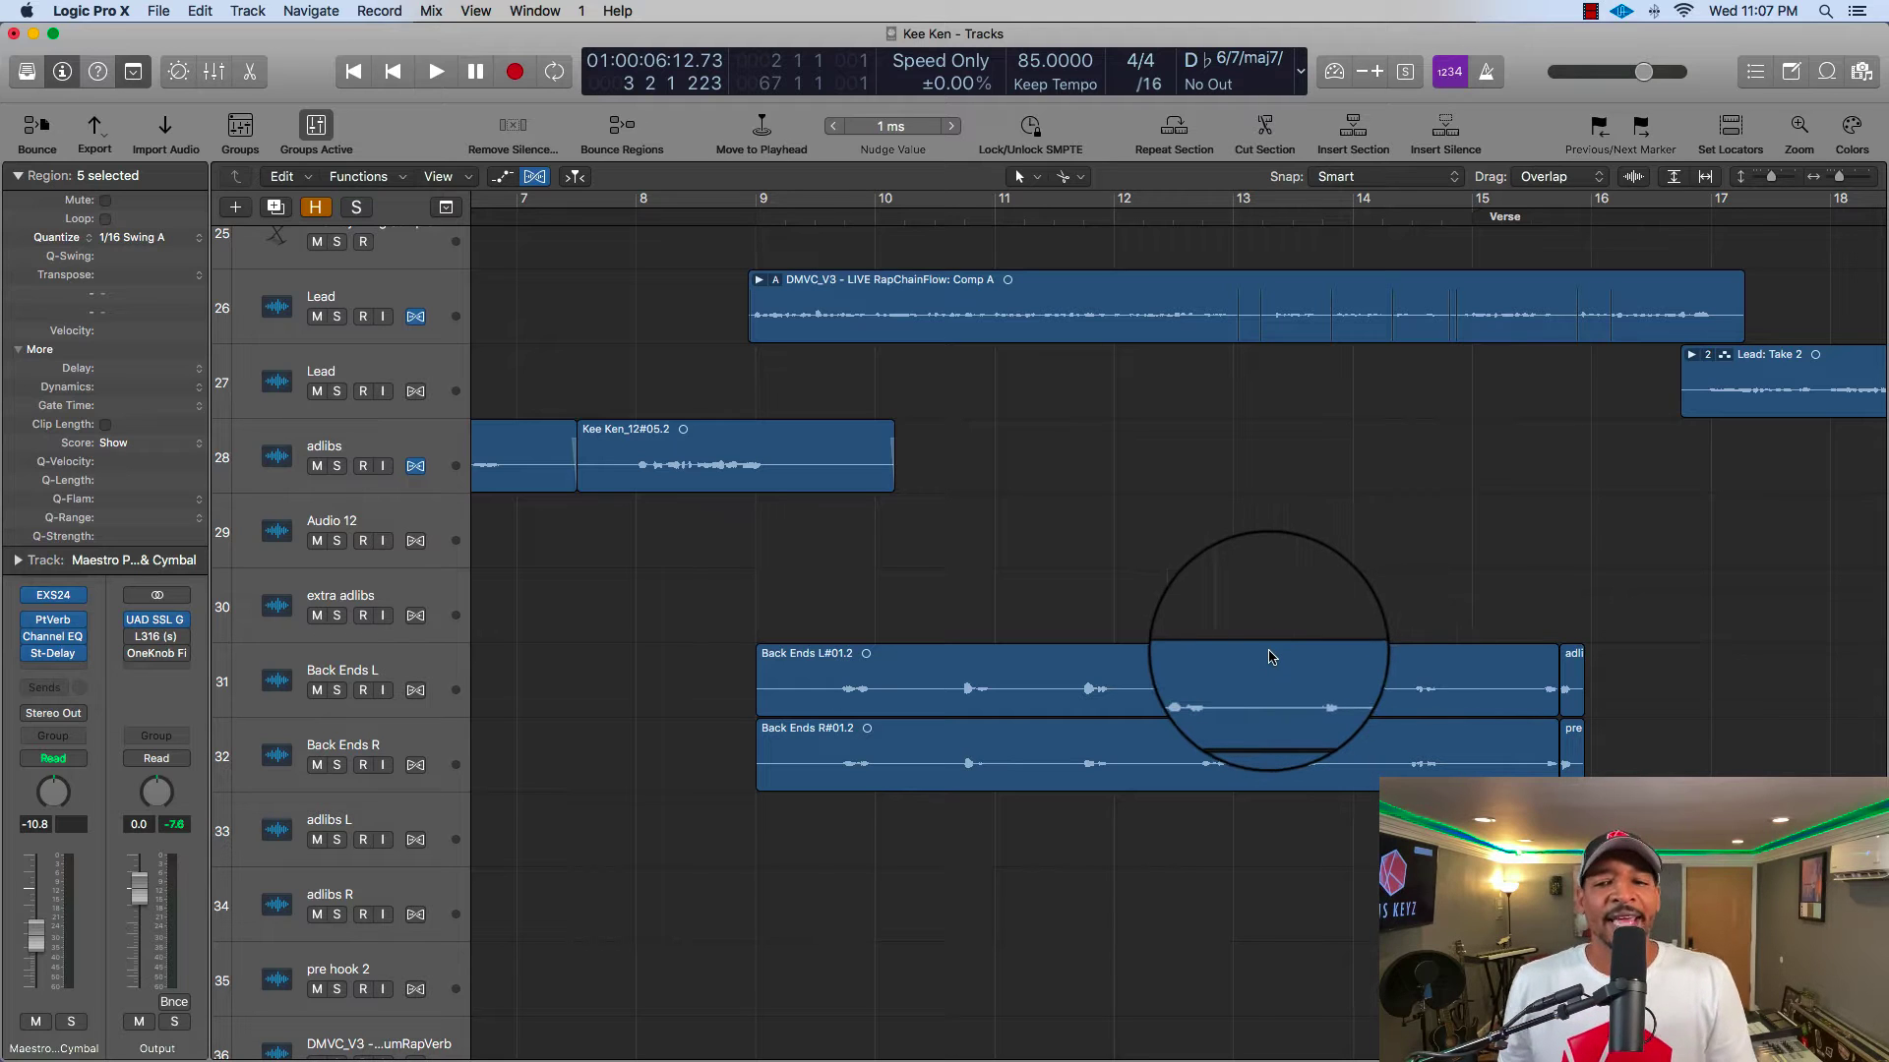
{"action": "scroll", "coordinate": [1269, 654], "scroll_direction": "up", "scroll_amount": 1}
{"action": "scroll", "coordinate": [1270, 653], "scroll_direction": "down", "scroll_amount": 1}
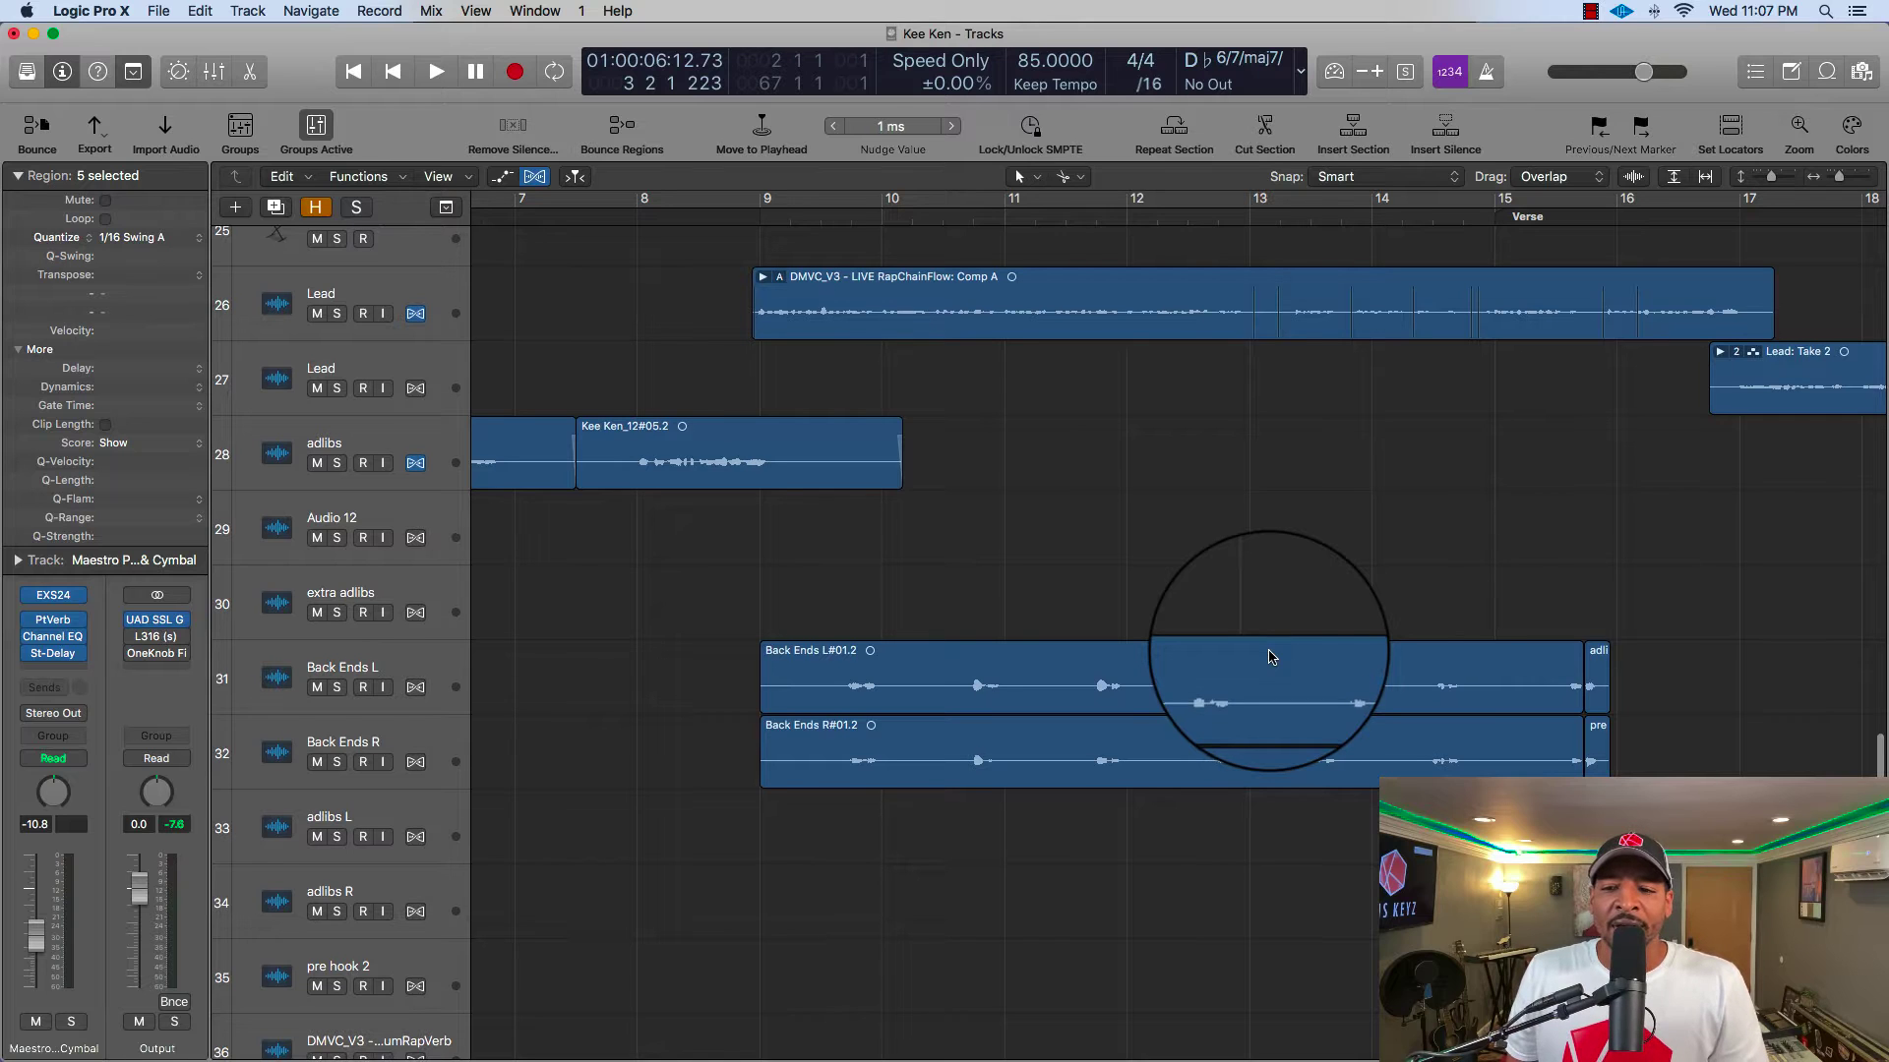
{"action": "scroll", "coordinate": [1269, 656], "scroll_direction": "right", "scroll_amount": 1}
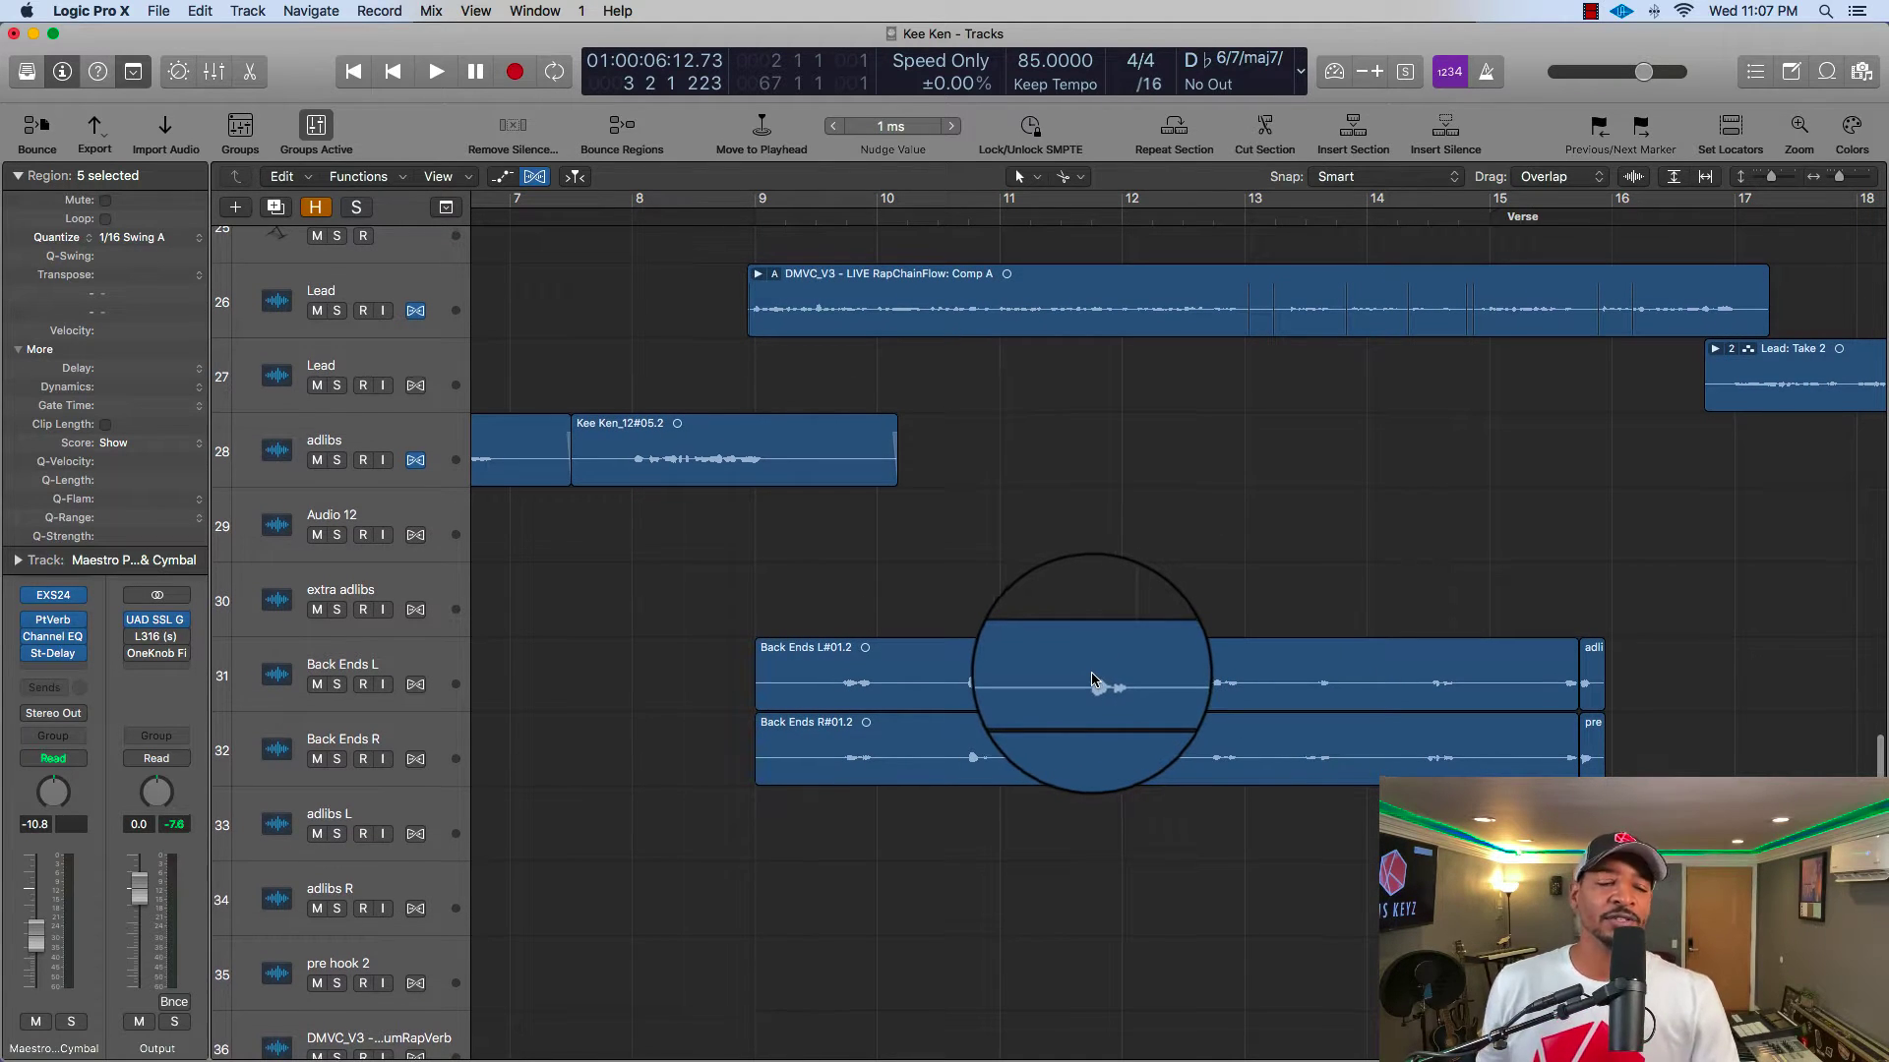
{"action": "scroll", "coordinate": [1095, 676], "scroll_direction": "down", "scroll_amount": 1}
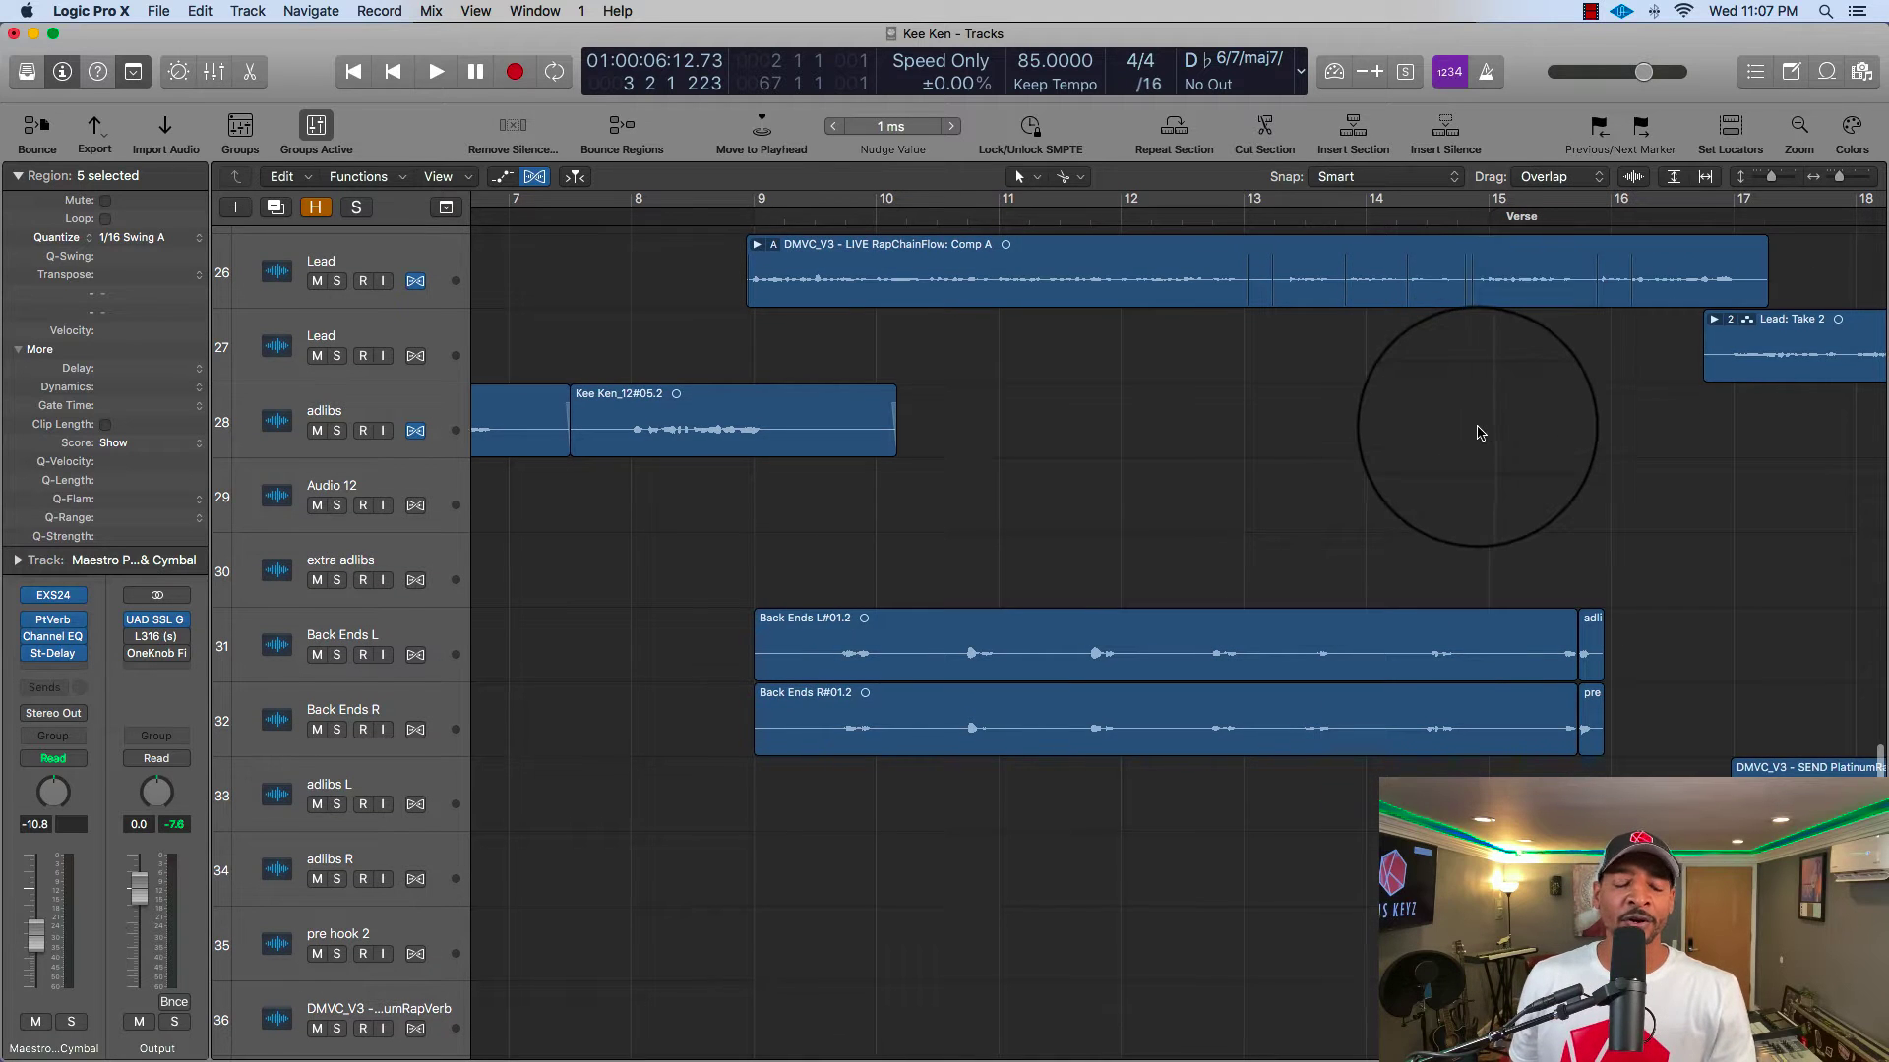
{"action": "scroll", "coordinate": [1480, 433], "scroll_direction": "down", "scroll_amount": 2}
{"action": "scroll", "coordinate": [1480, 433], "scroll_direction": "up", "scroll_amount": 3}
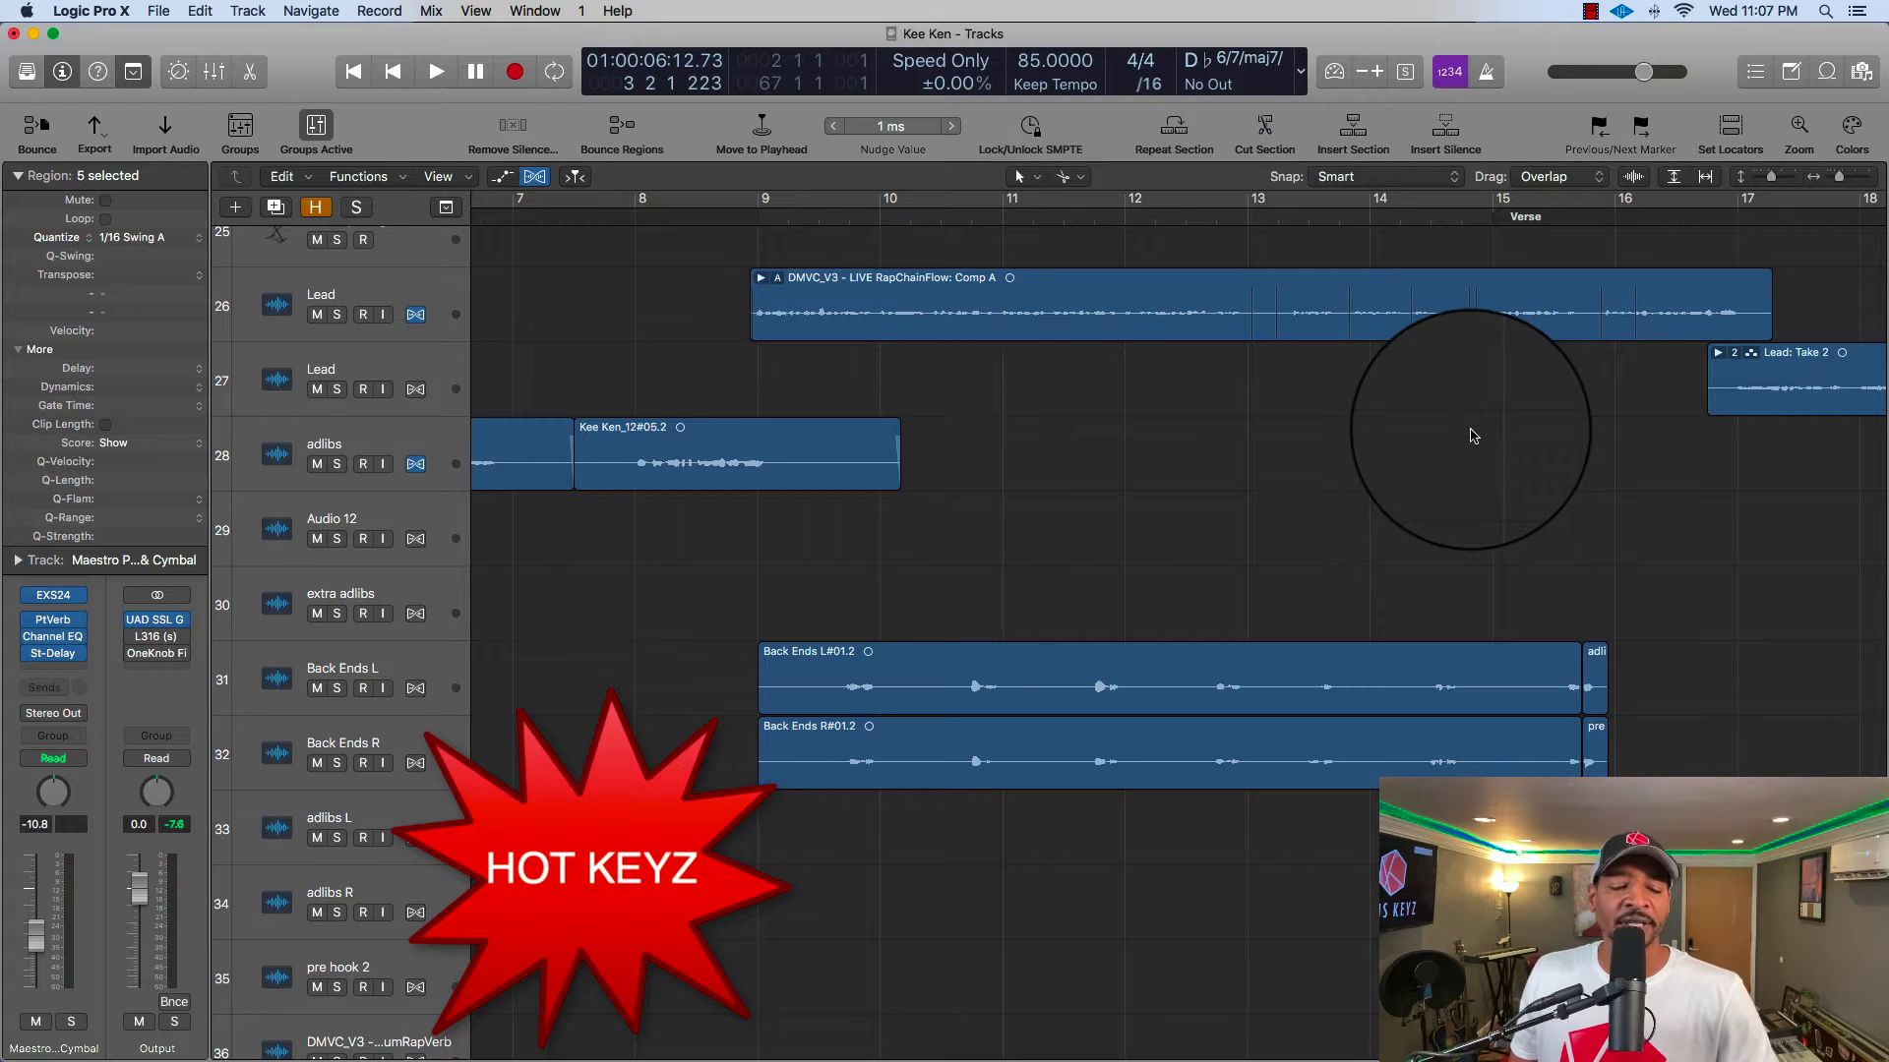
{"action": "scroll", "coordinate": [1431, 443], "scroll_direction": "down", "scroll_amount": 3}
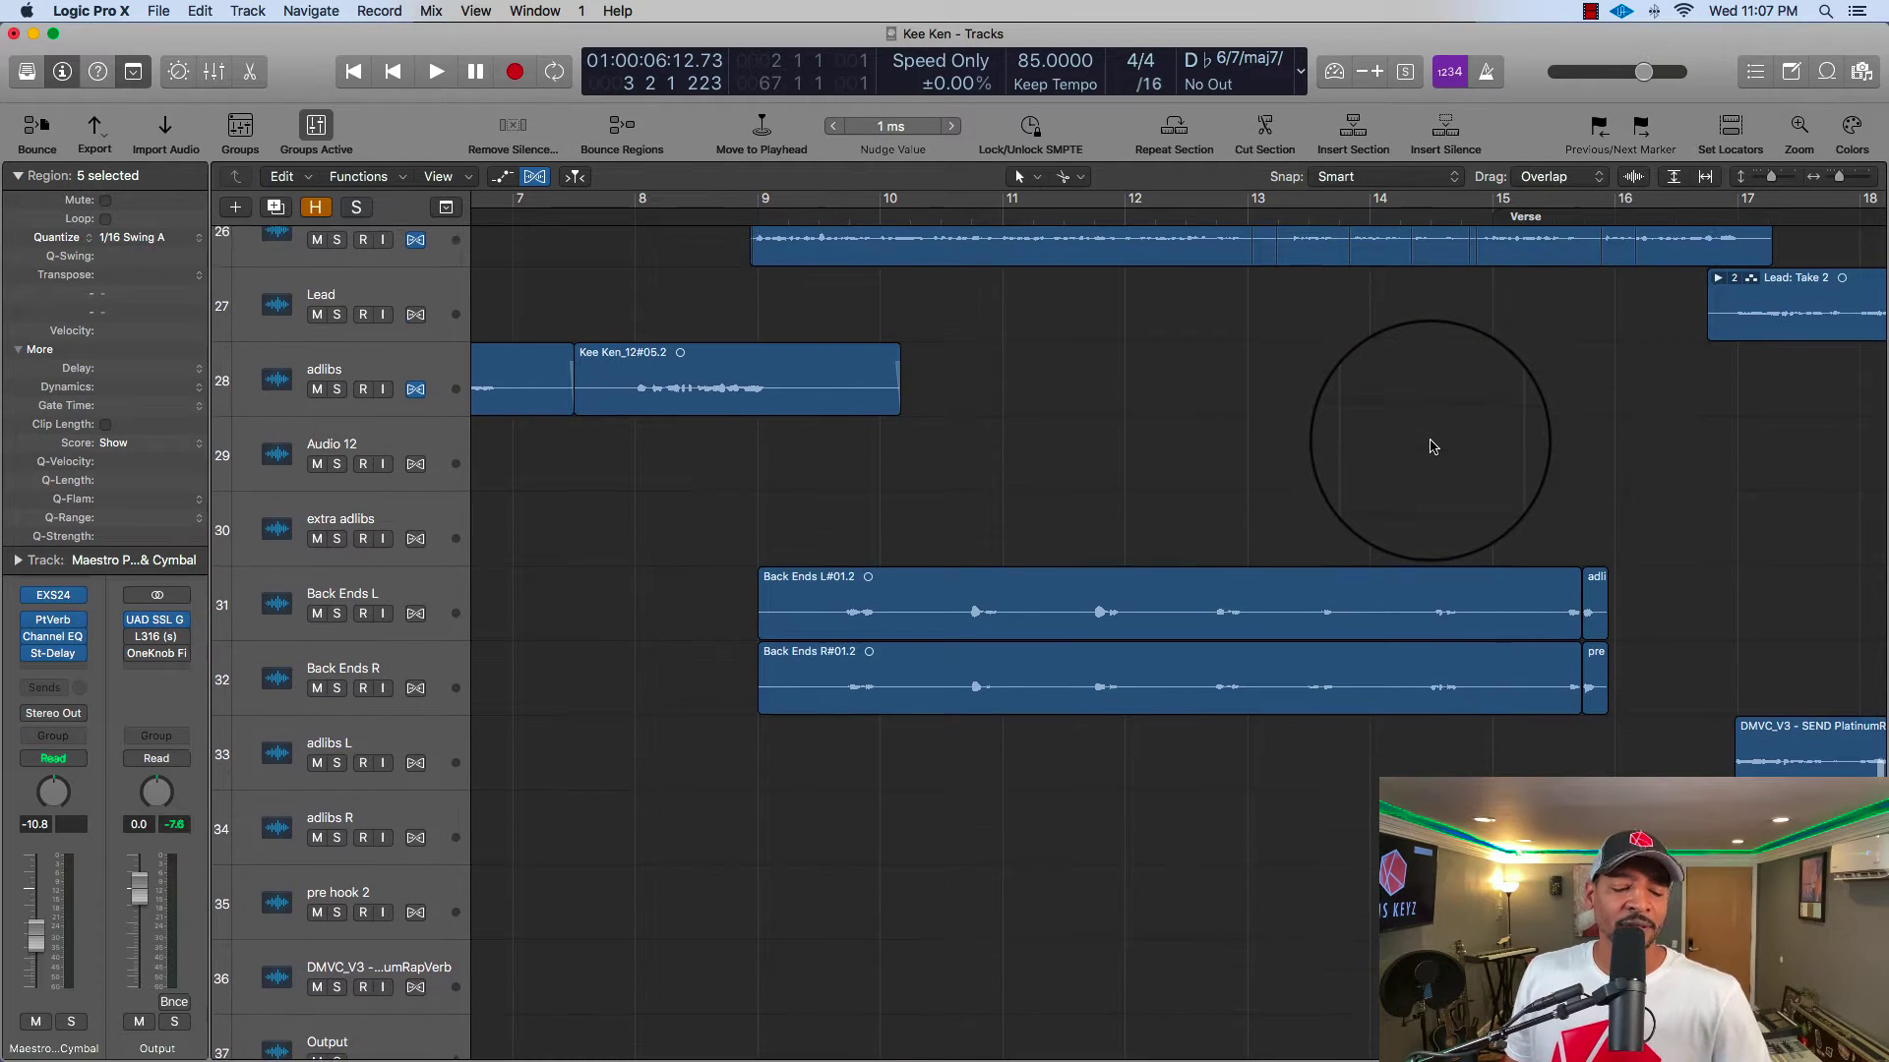
- Enlarge the track heights to inspect the Back Ends L and Back Ends R waveforms, and shrink them back to compact rows
{"action": "key", "text": "super+f"}
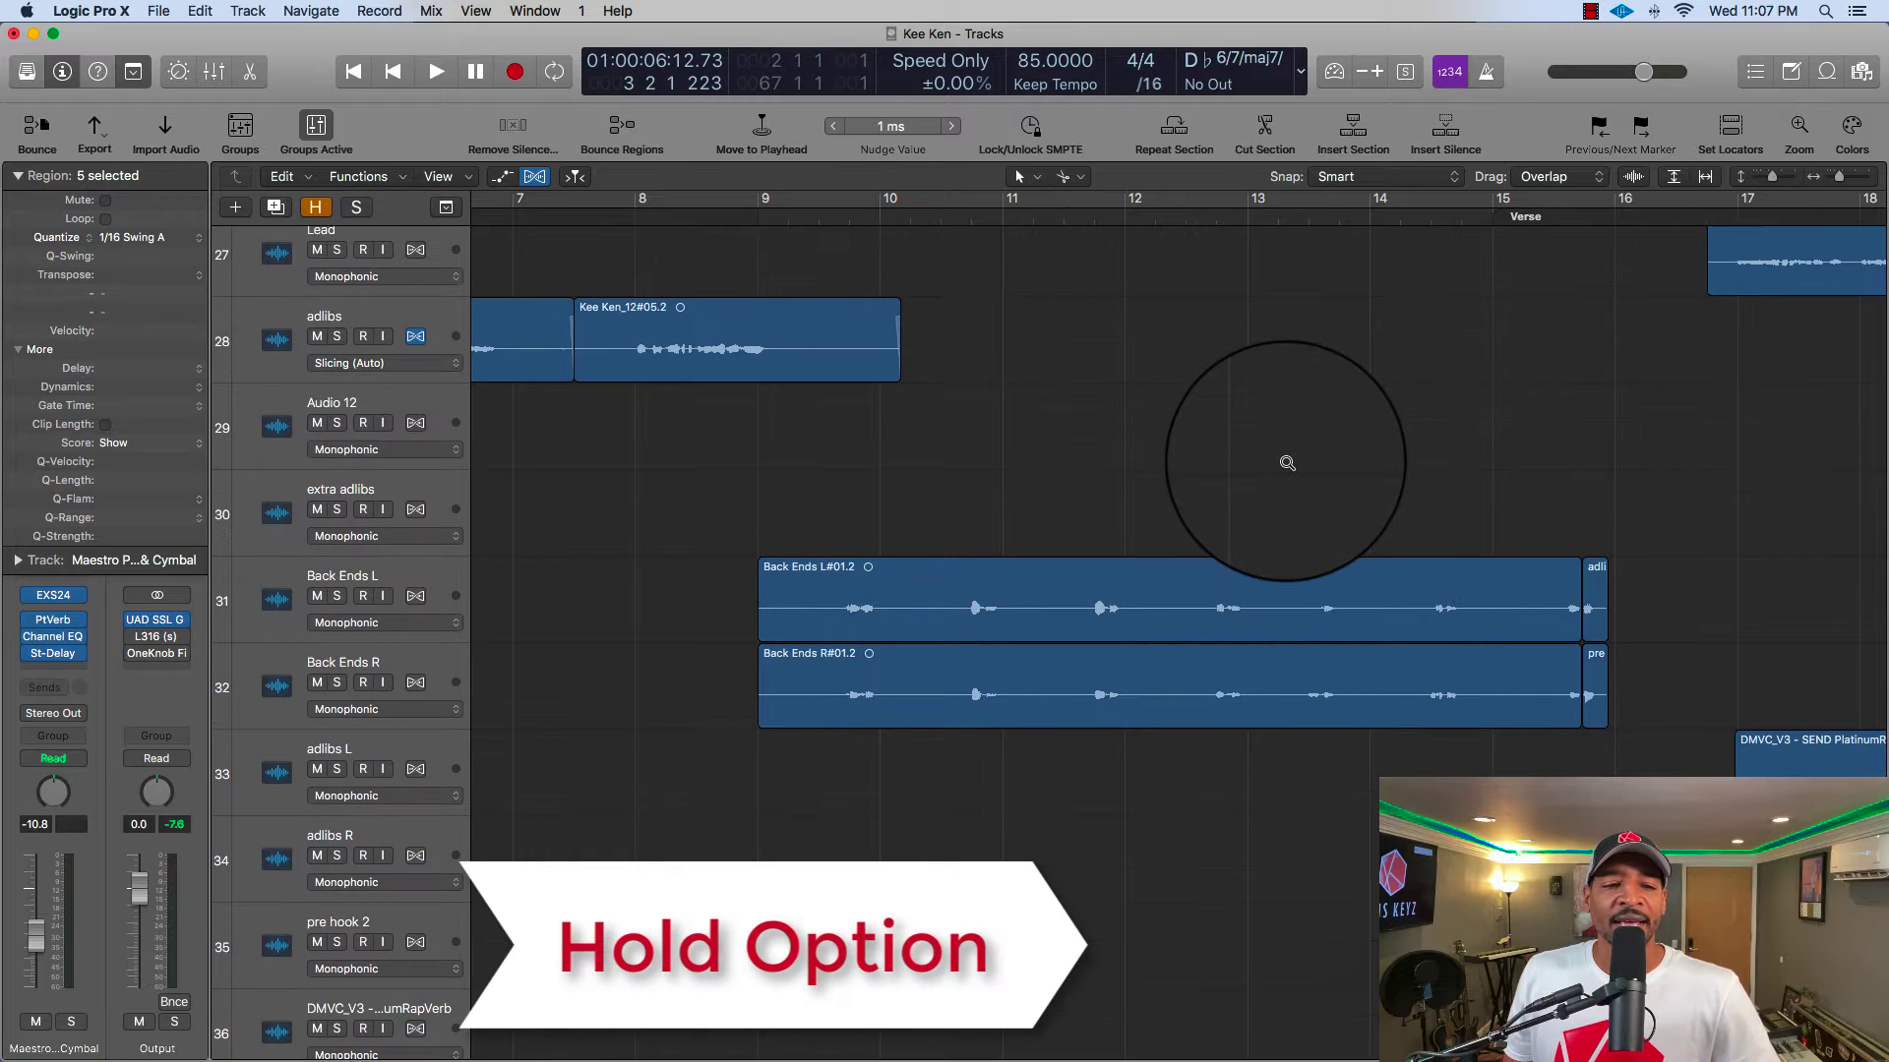
{"action": "scroll", "coordinate": [1287, 462], "scroll_direction": "up", "scroll_amount": 5}
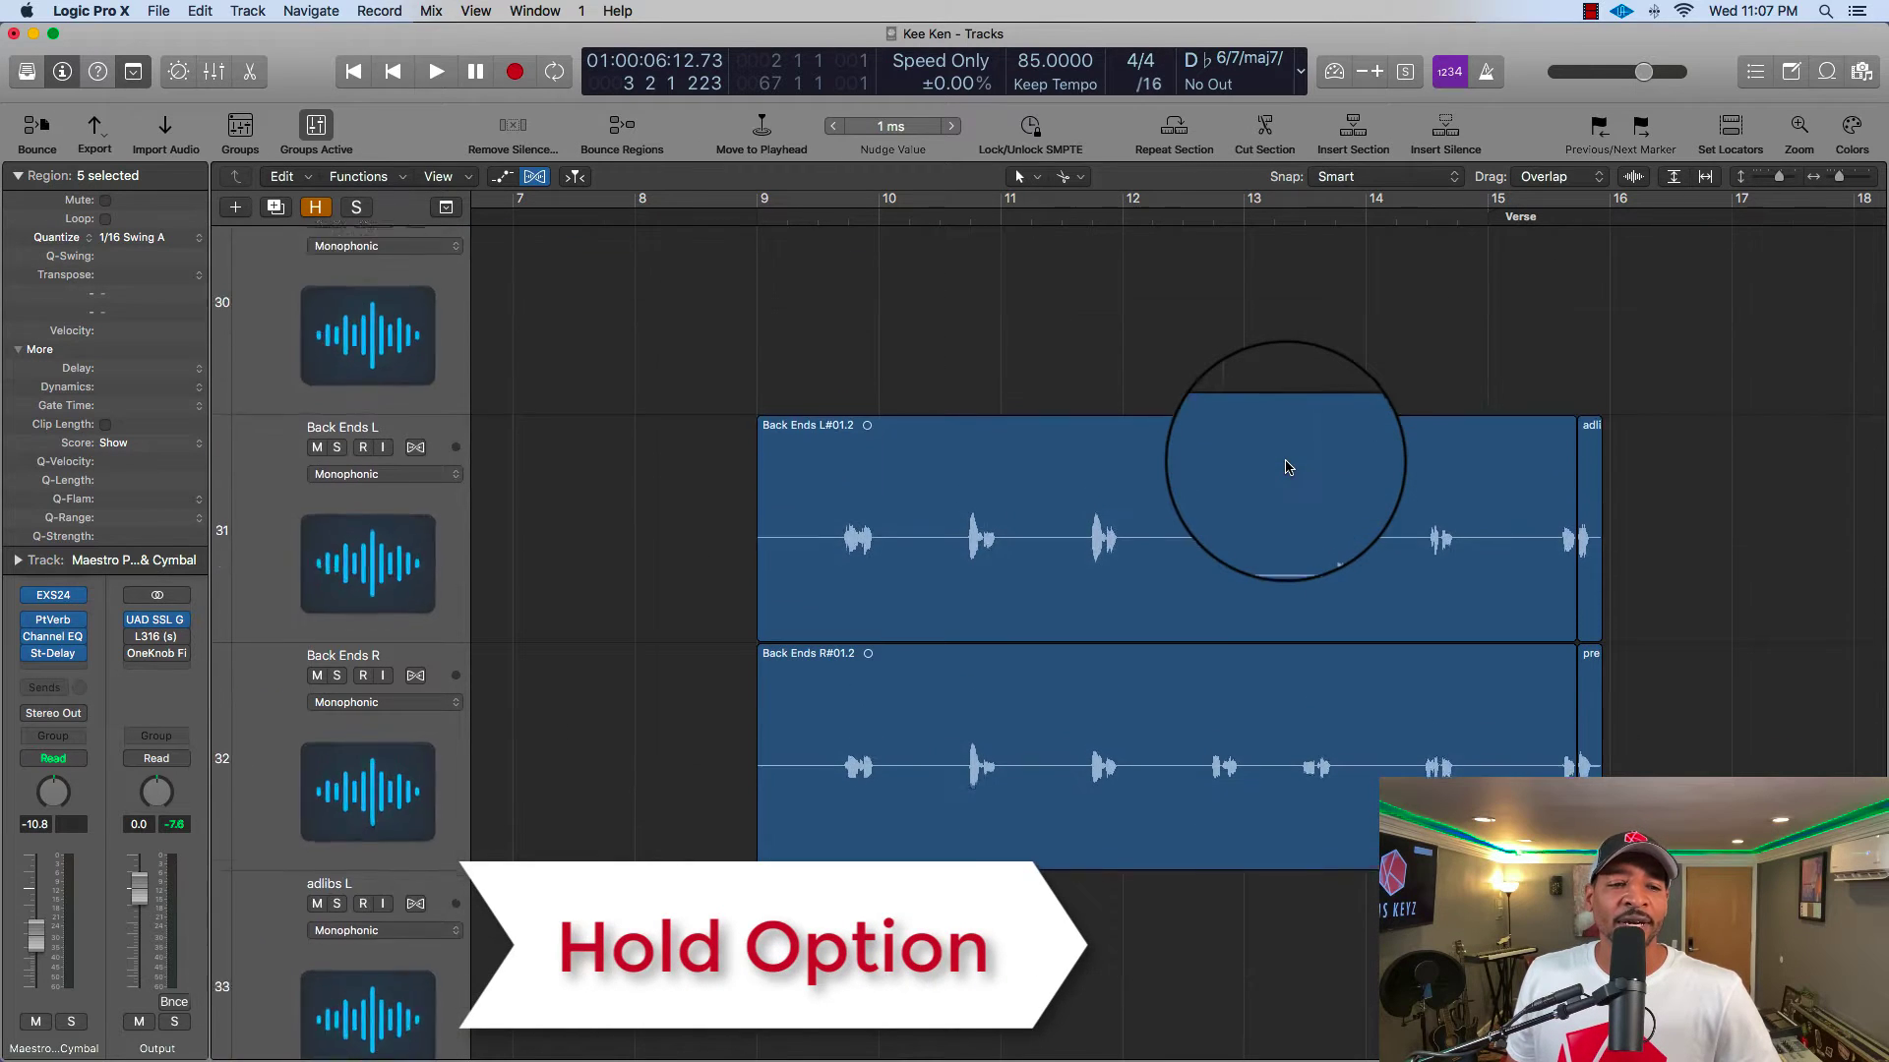
{"action": "scroll", "coordinate": [1289, 467], "scroll_direction": "up", "scroll_amount": 3}
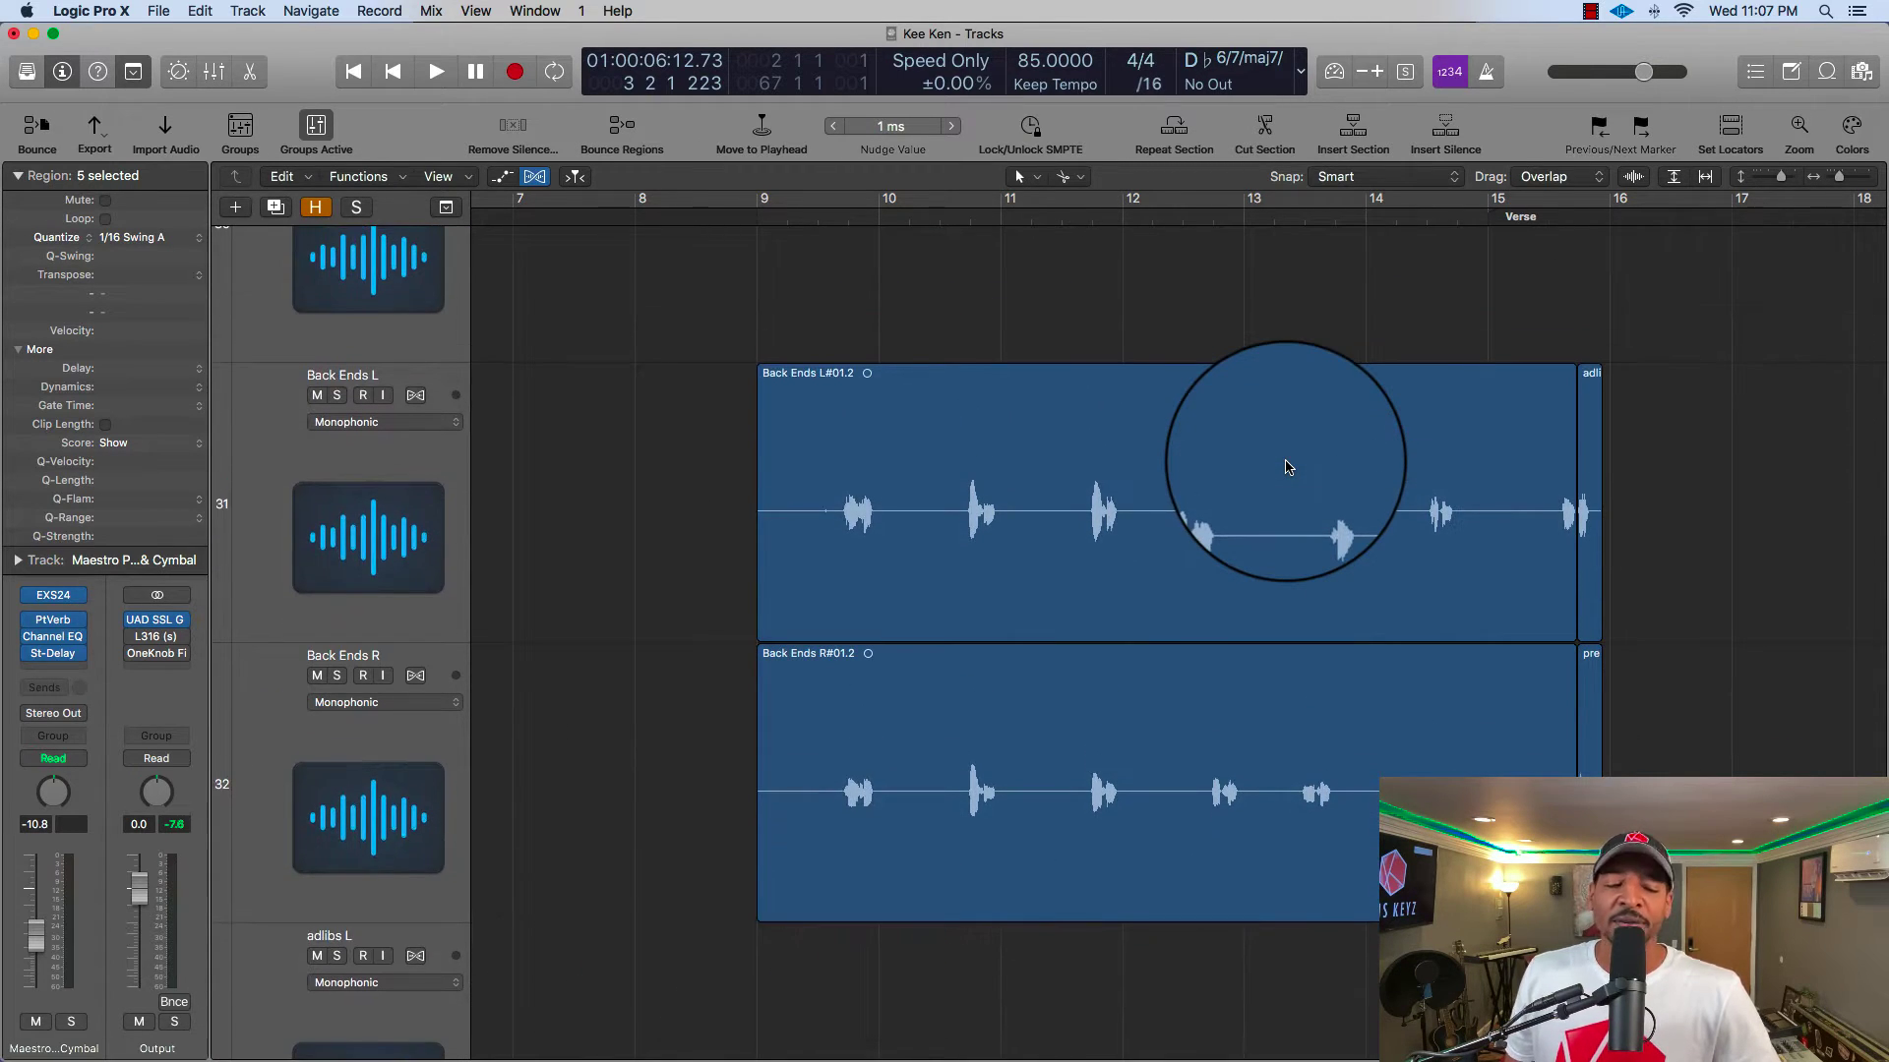
{"action": "scroll", "coordinate": [1289, 467], "scroll_direction": "up", "scroll_amount": 5}
{"action": "scroll", "coordinate": [1289, 466], "scroll_direction": "down", "scroll_amount": 4}
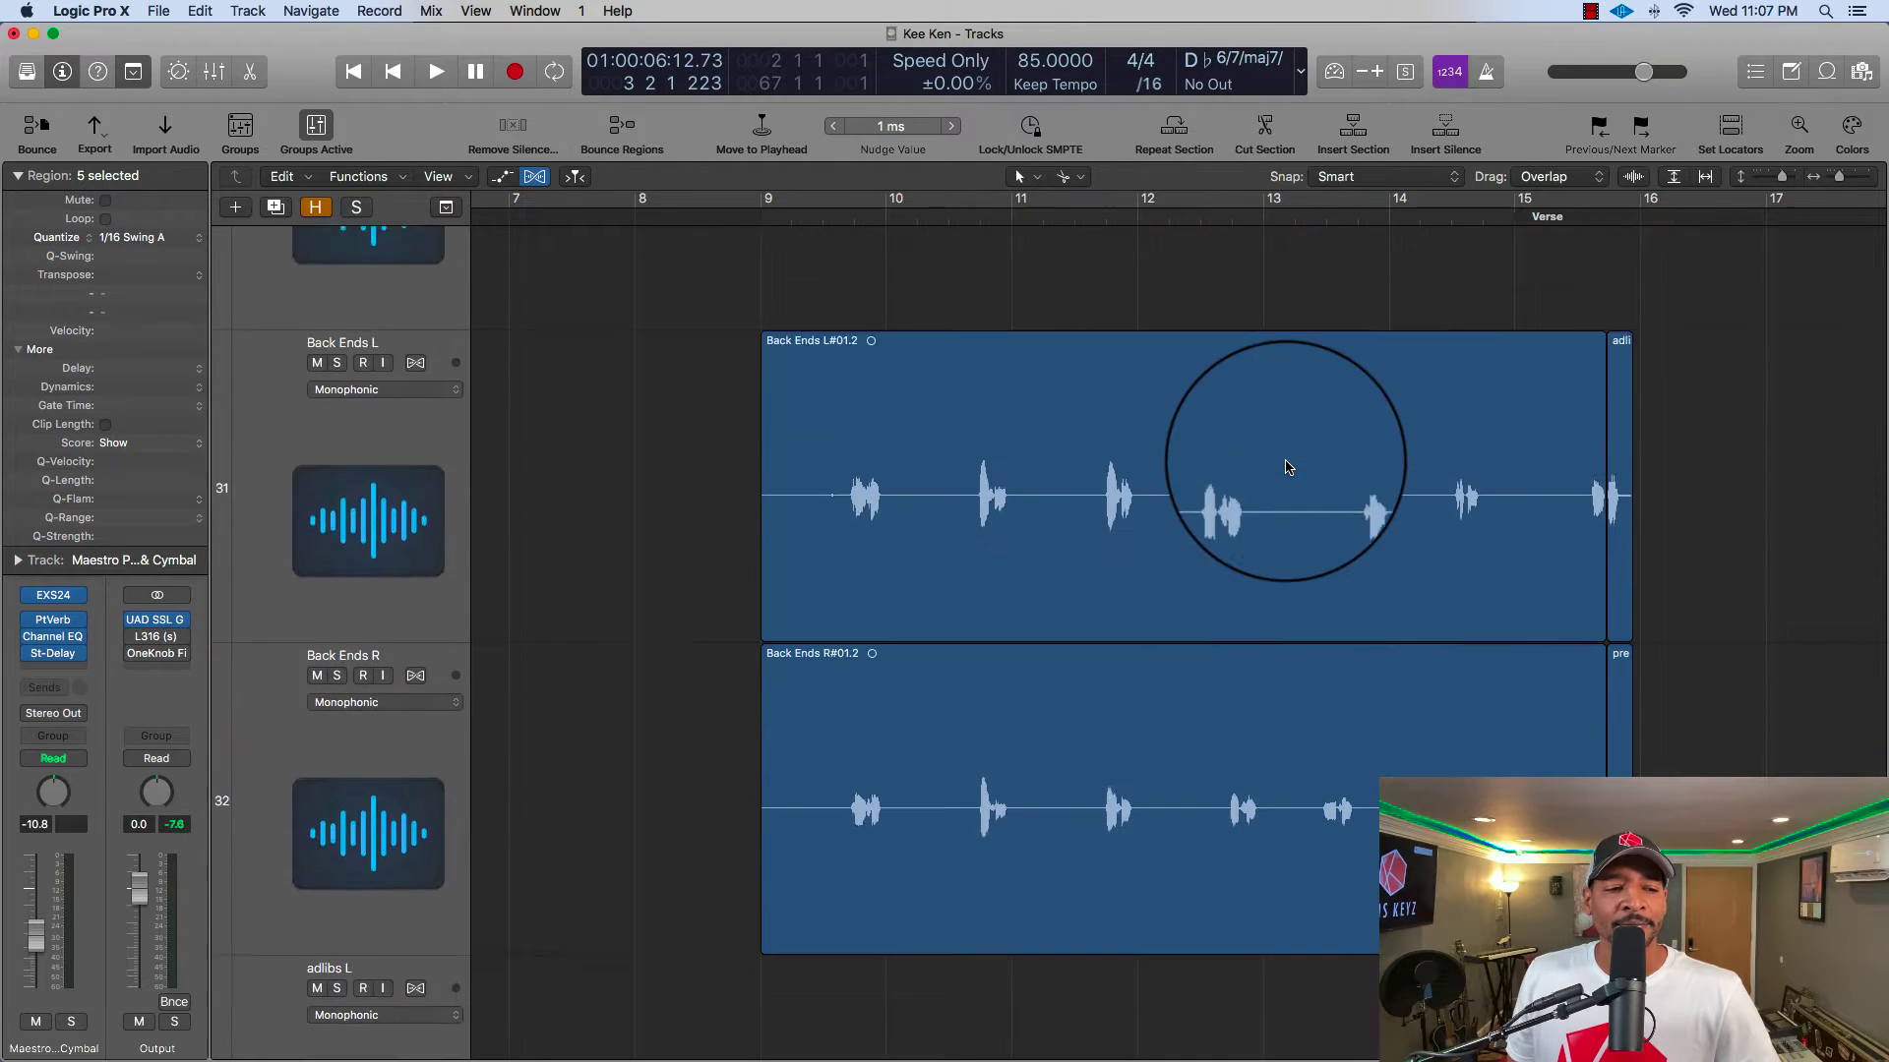
{"action": "scroll", "coordinate": [1289, 466], "scroll_direction": "down", "scroll_amount": 6}
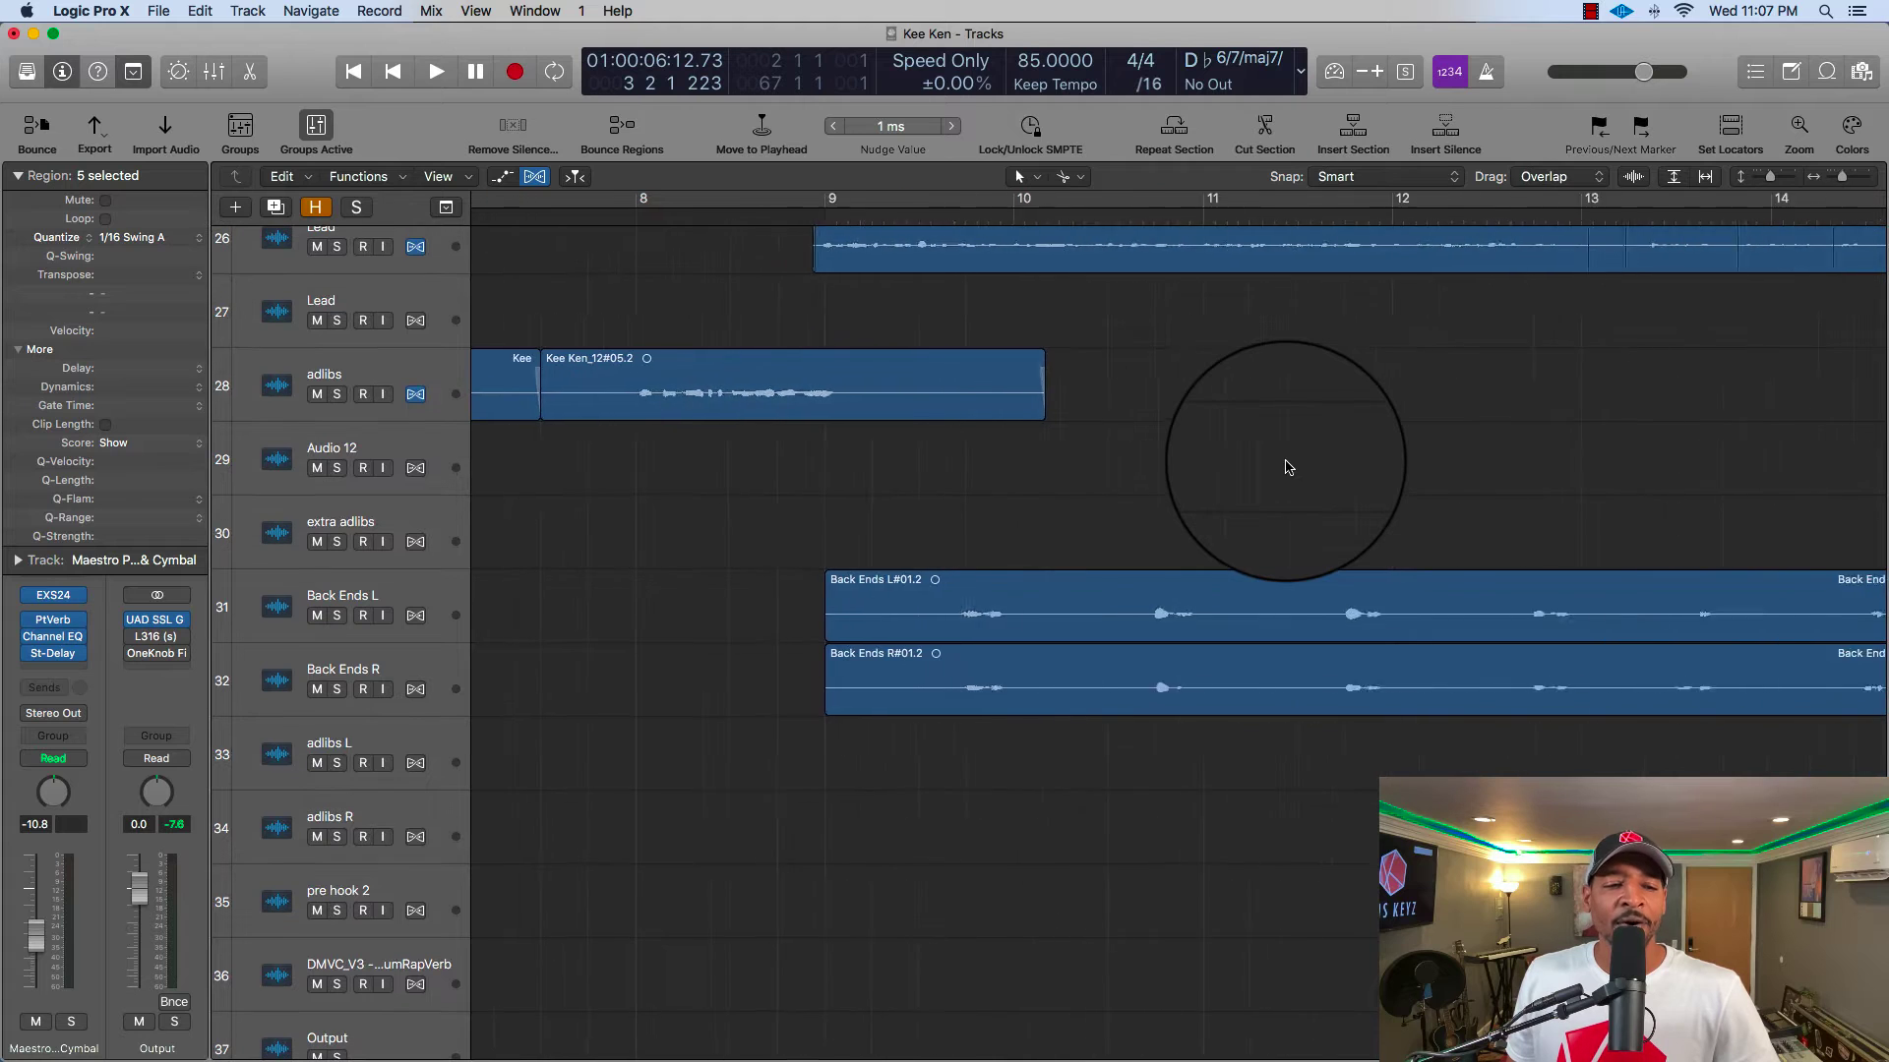
- Magnify the timeline horizontally at bar 8 until the ruler shows tick-level divisions
{"action": "key", "text": "super+Right"}
{"action": "key", "text": "super+Right"}
{"action": "key", "text": "super+Right"}
{"action": "key", "text": "super+Right"}
{"action": "key", "text": "super+Right"}
{"action": "key", "text": "super+Right"}
{"action": "key", "text": "super+Right"}
{"action": "key", "text": "super+Right"}
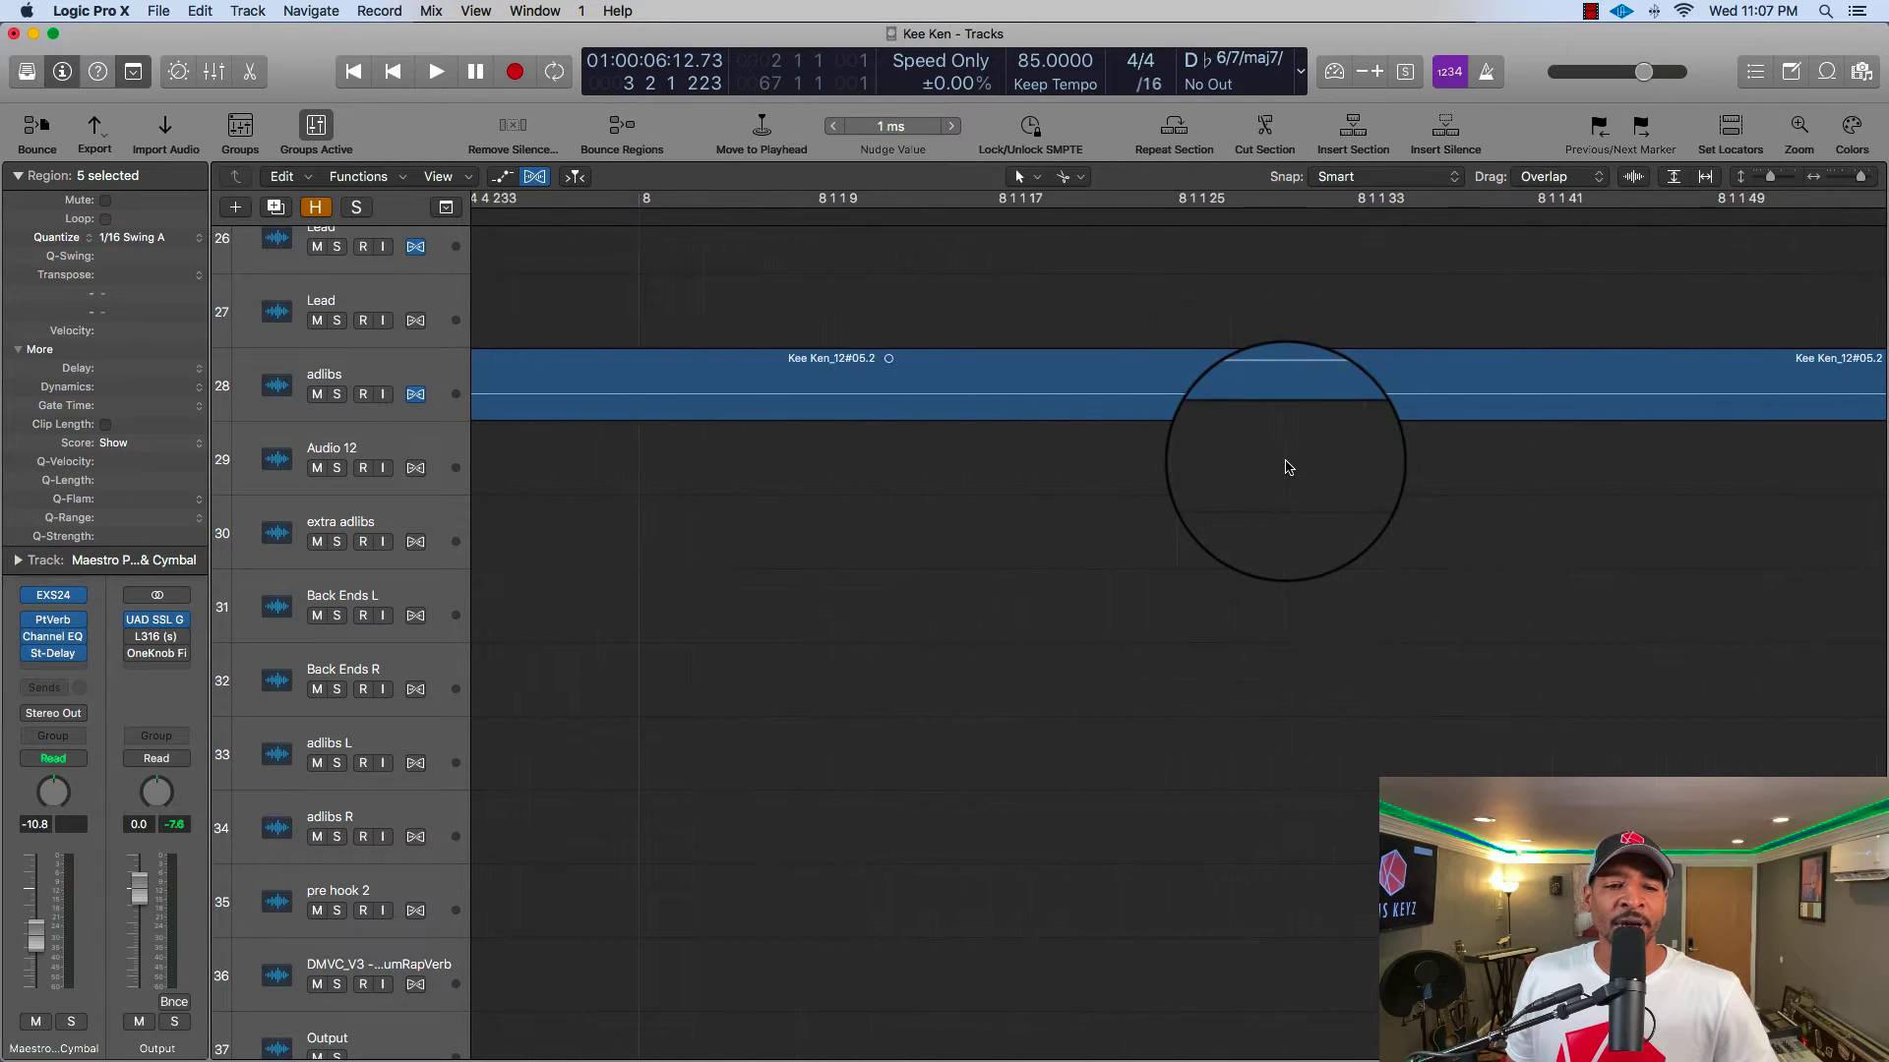
- Zoom the timeline back out to roughly bars 4 to 20 with the Back Ends L and Back Ends R tracks in view
{"action": "left_click", "coordinate": [1288, 466], "text": "ctrl+alt"}
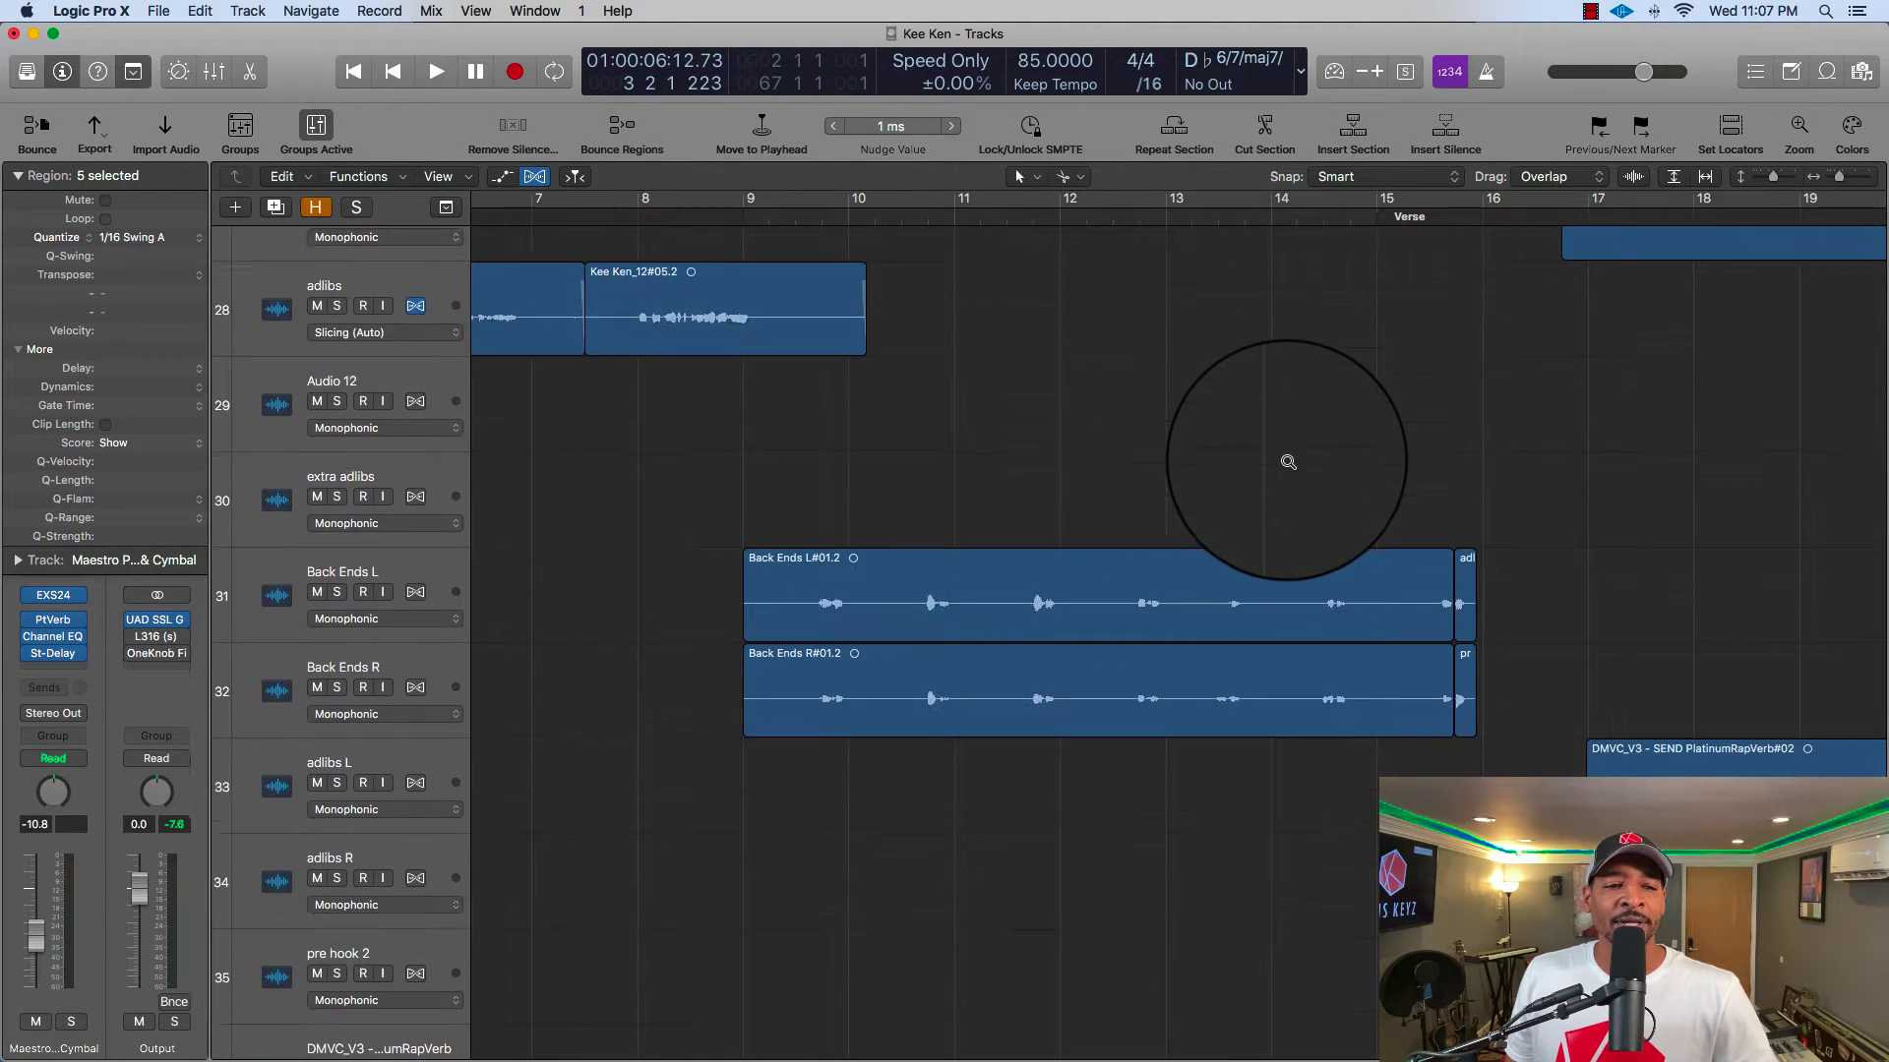
{"action": "left_click", "coordinate": [1289, 463], "text": "ctrl+alt"}
{"action": "left_click", "coordinate": [1289, 466], "text": "ctrl+alt"}
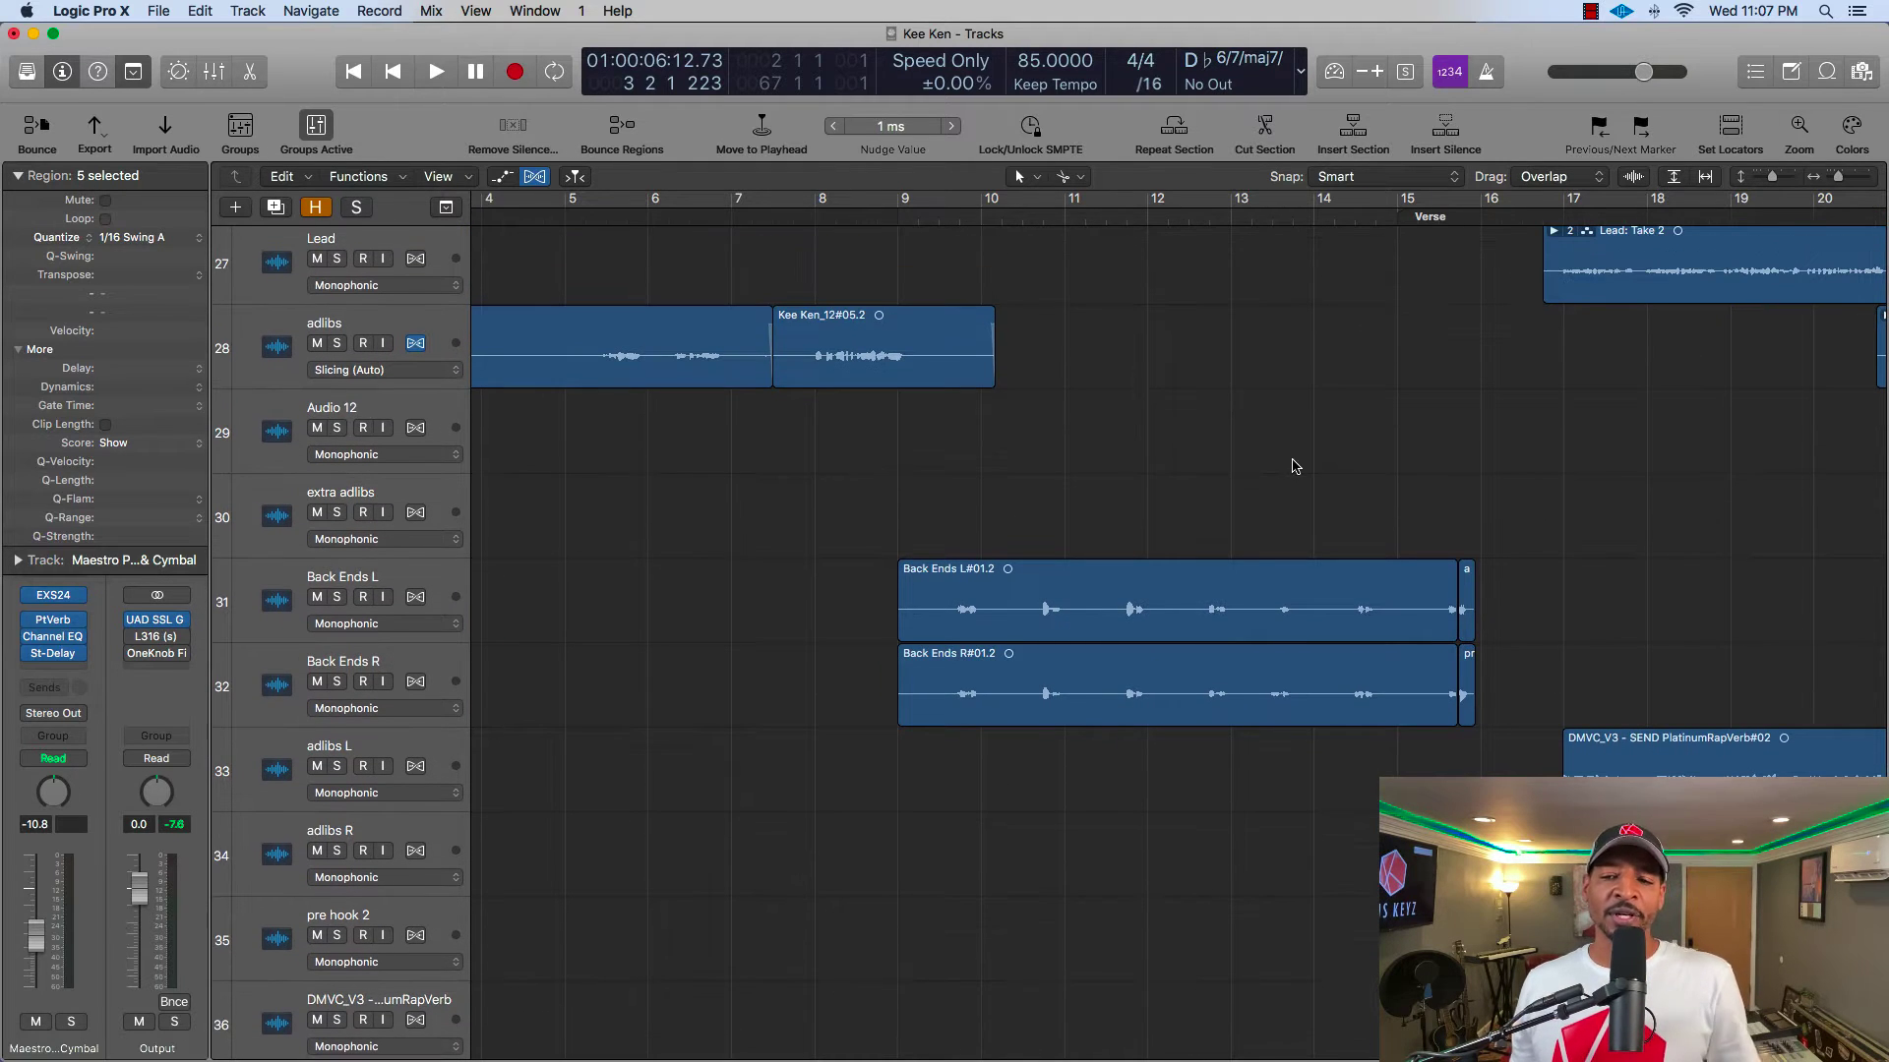
{"action": "scroll", "coordinate": [1294, 461], "scroll_direction": "up", "scroll_amount": 4}
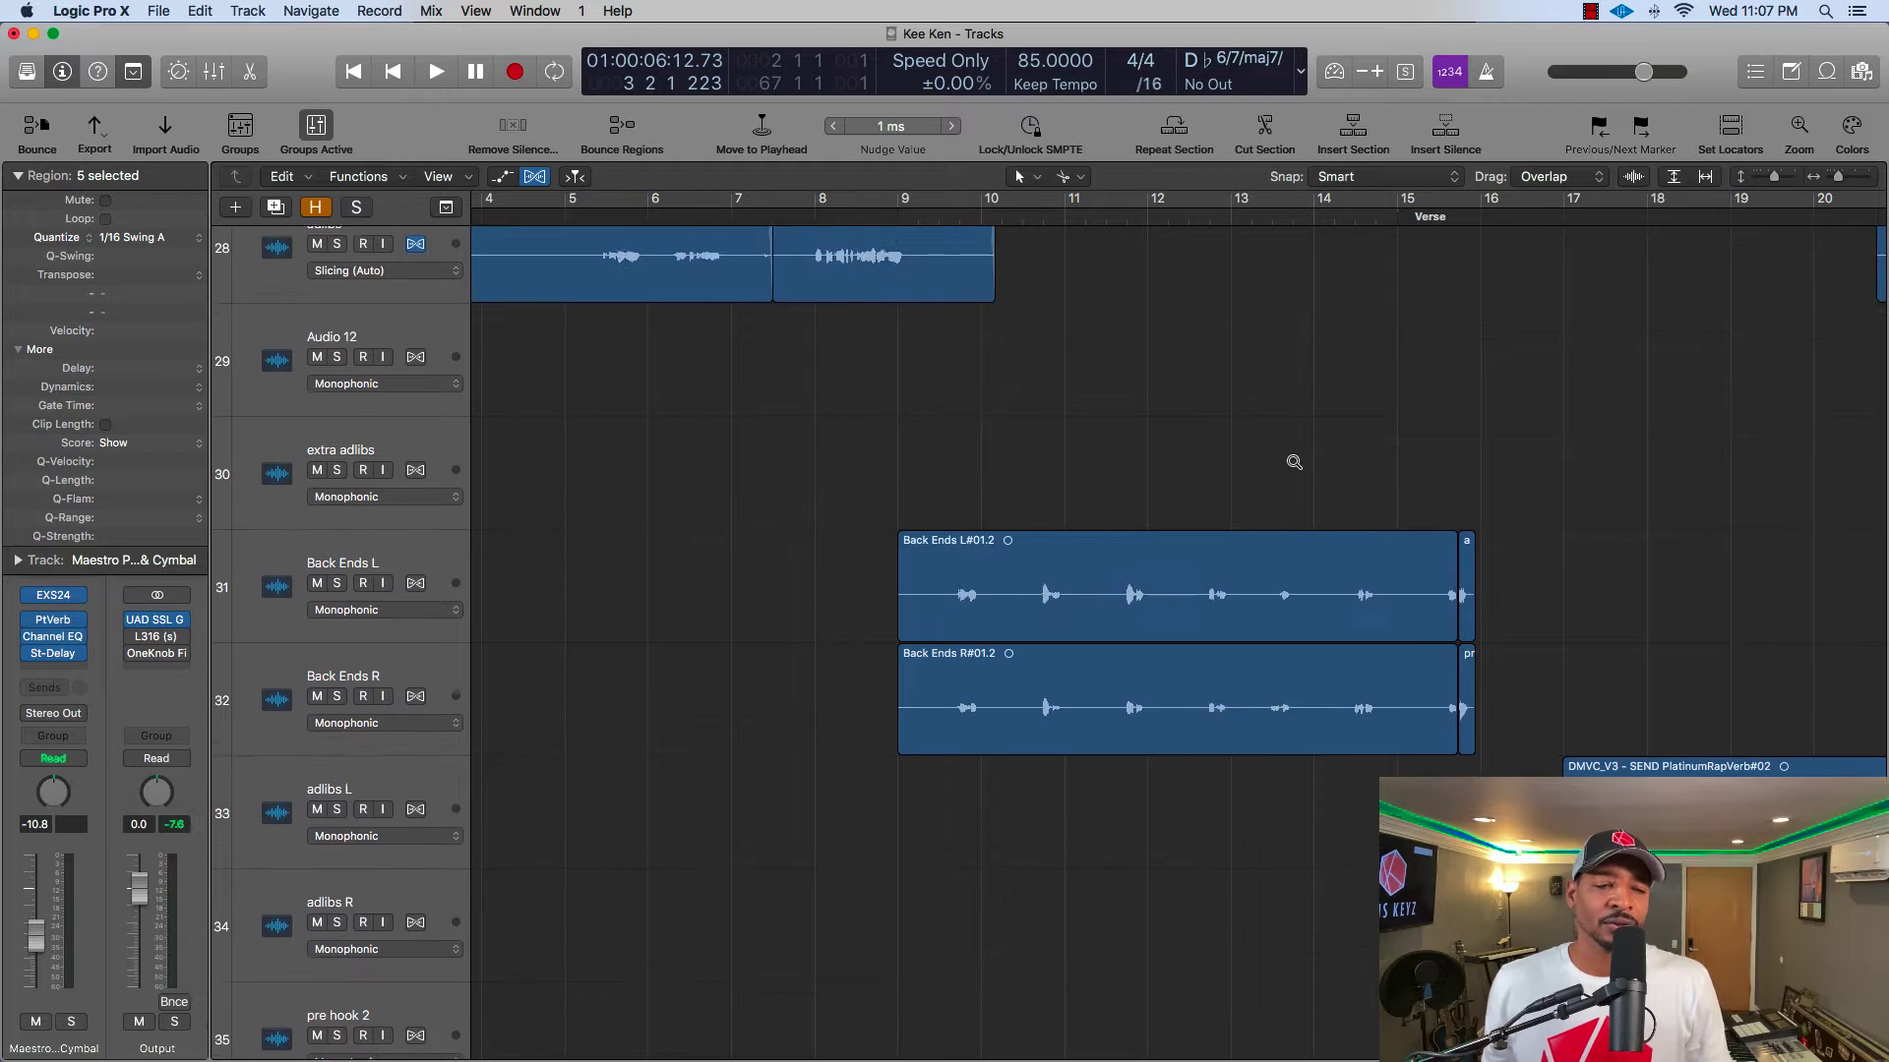
{"action": "scroll", "coordinate": [1294, 462], "scroll_direction": "down", "scroll_amount": 2}
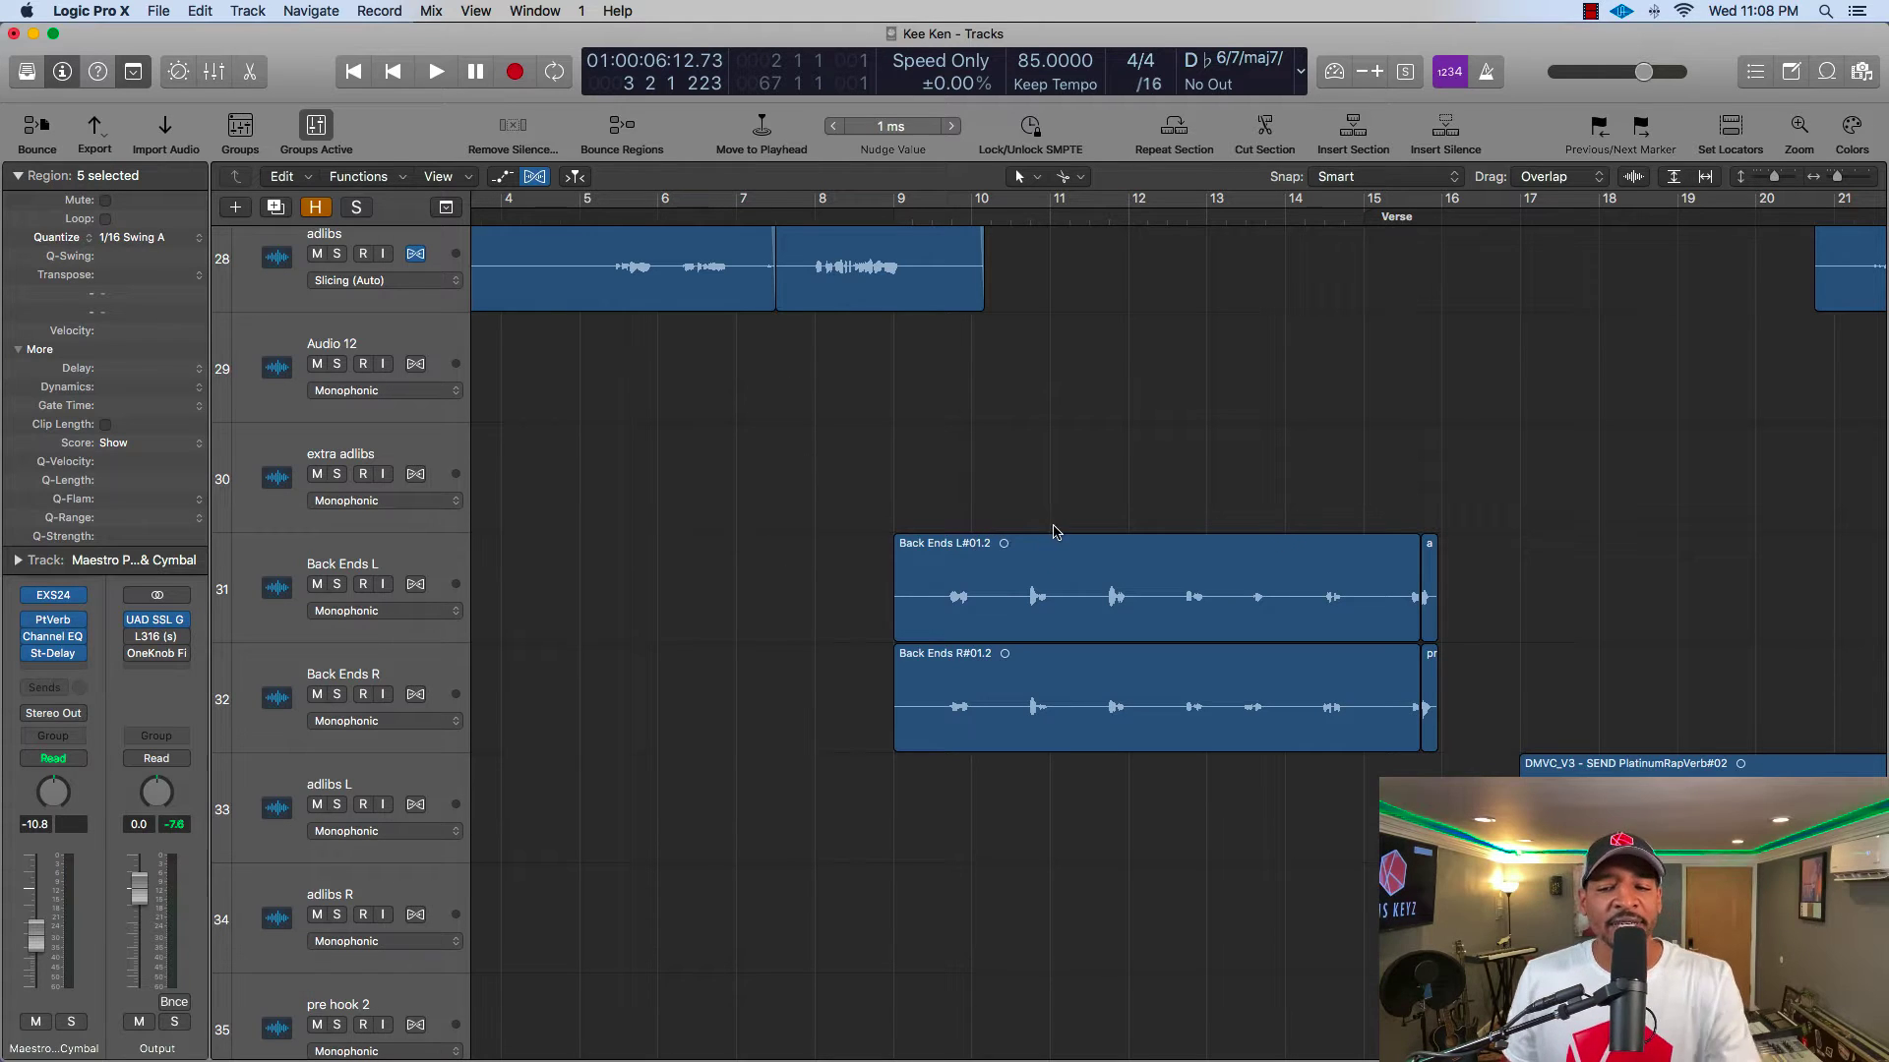
{"action": "scroll", "coordinate": [1082, 543], "scroll_direction": "down", "scroll_amount": 2}
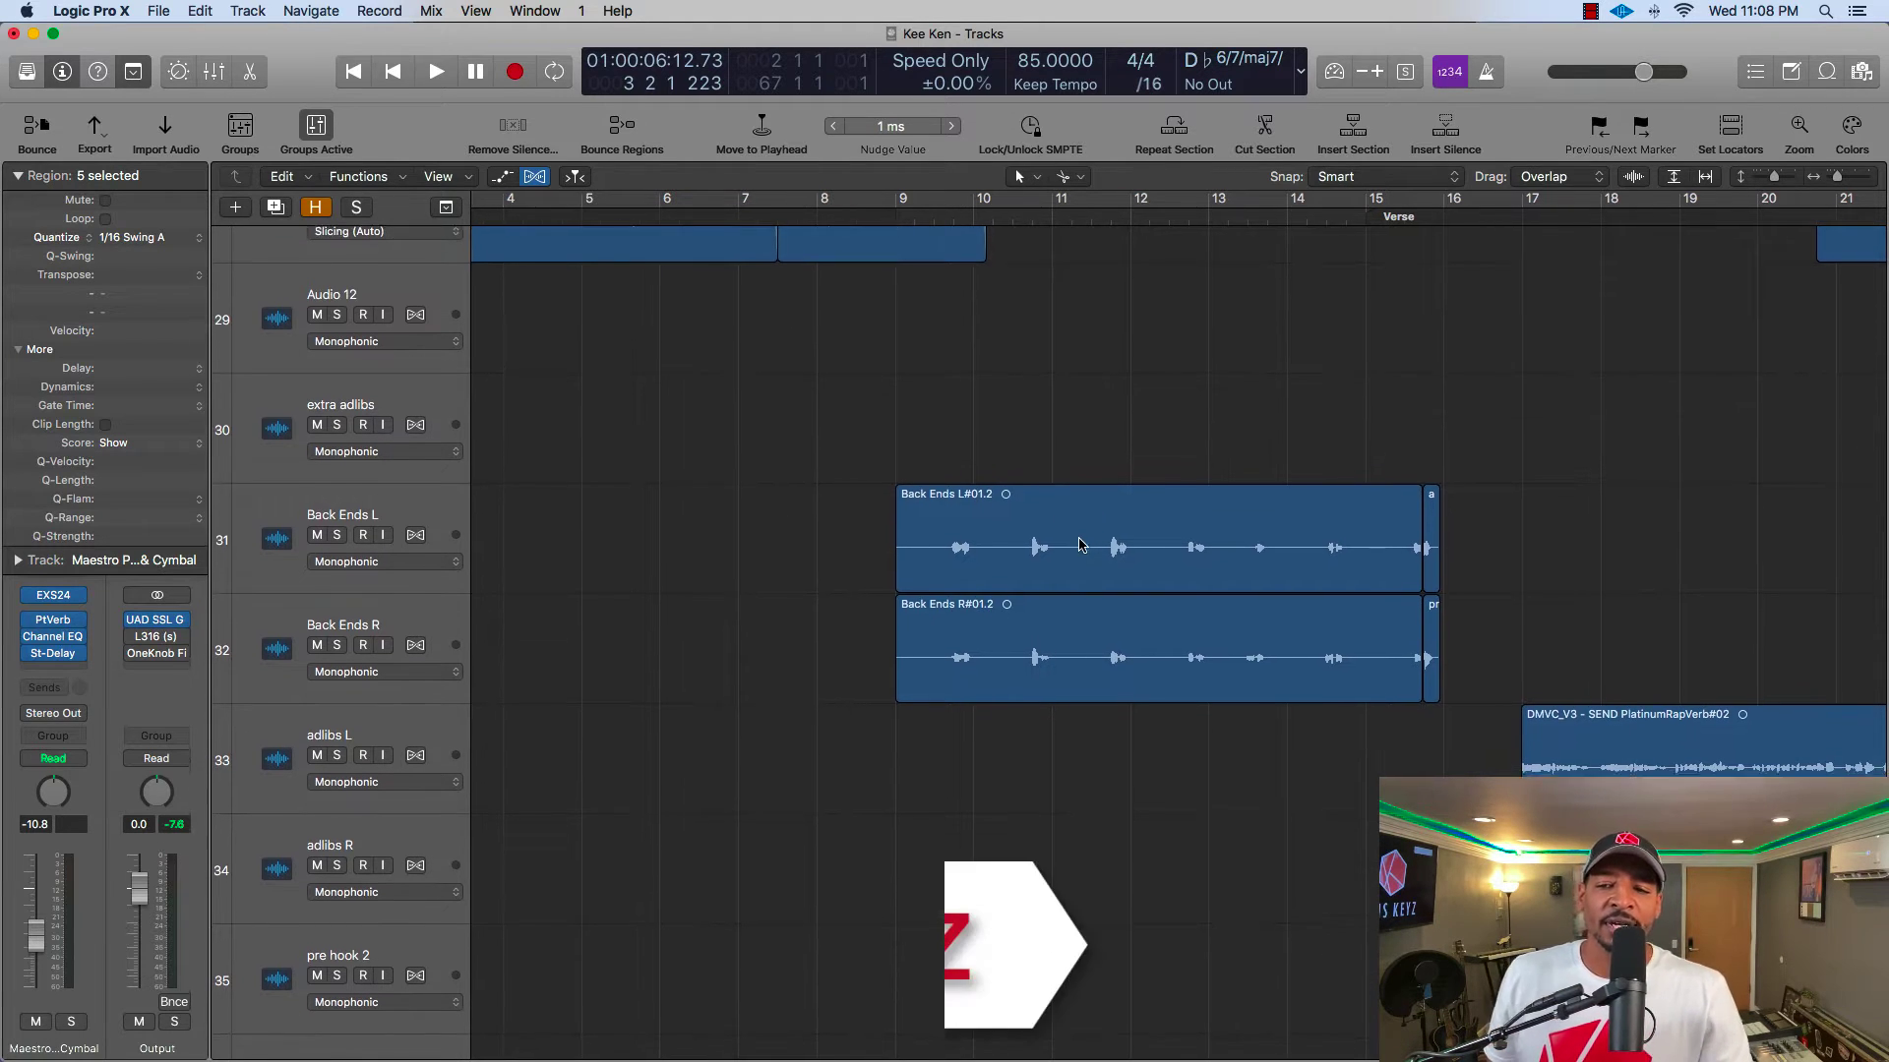
{"action": "scroll", "coordinate": [1080, 544], "scroll_direction": "down", "scroll_amount": 4}
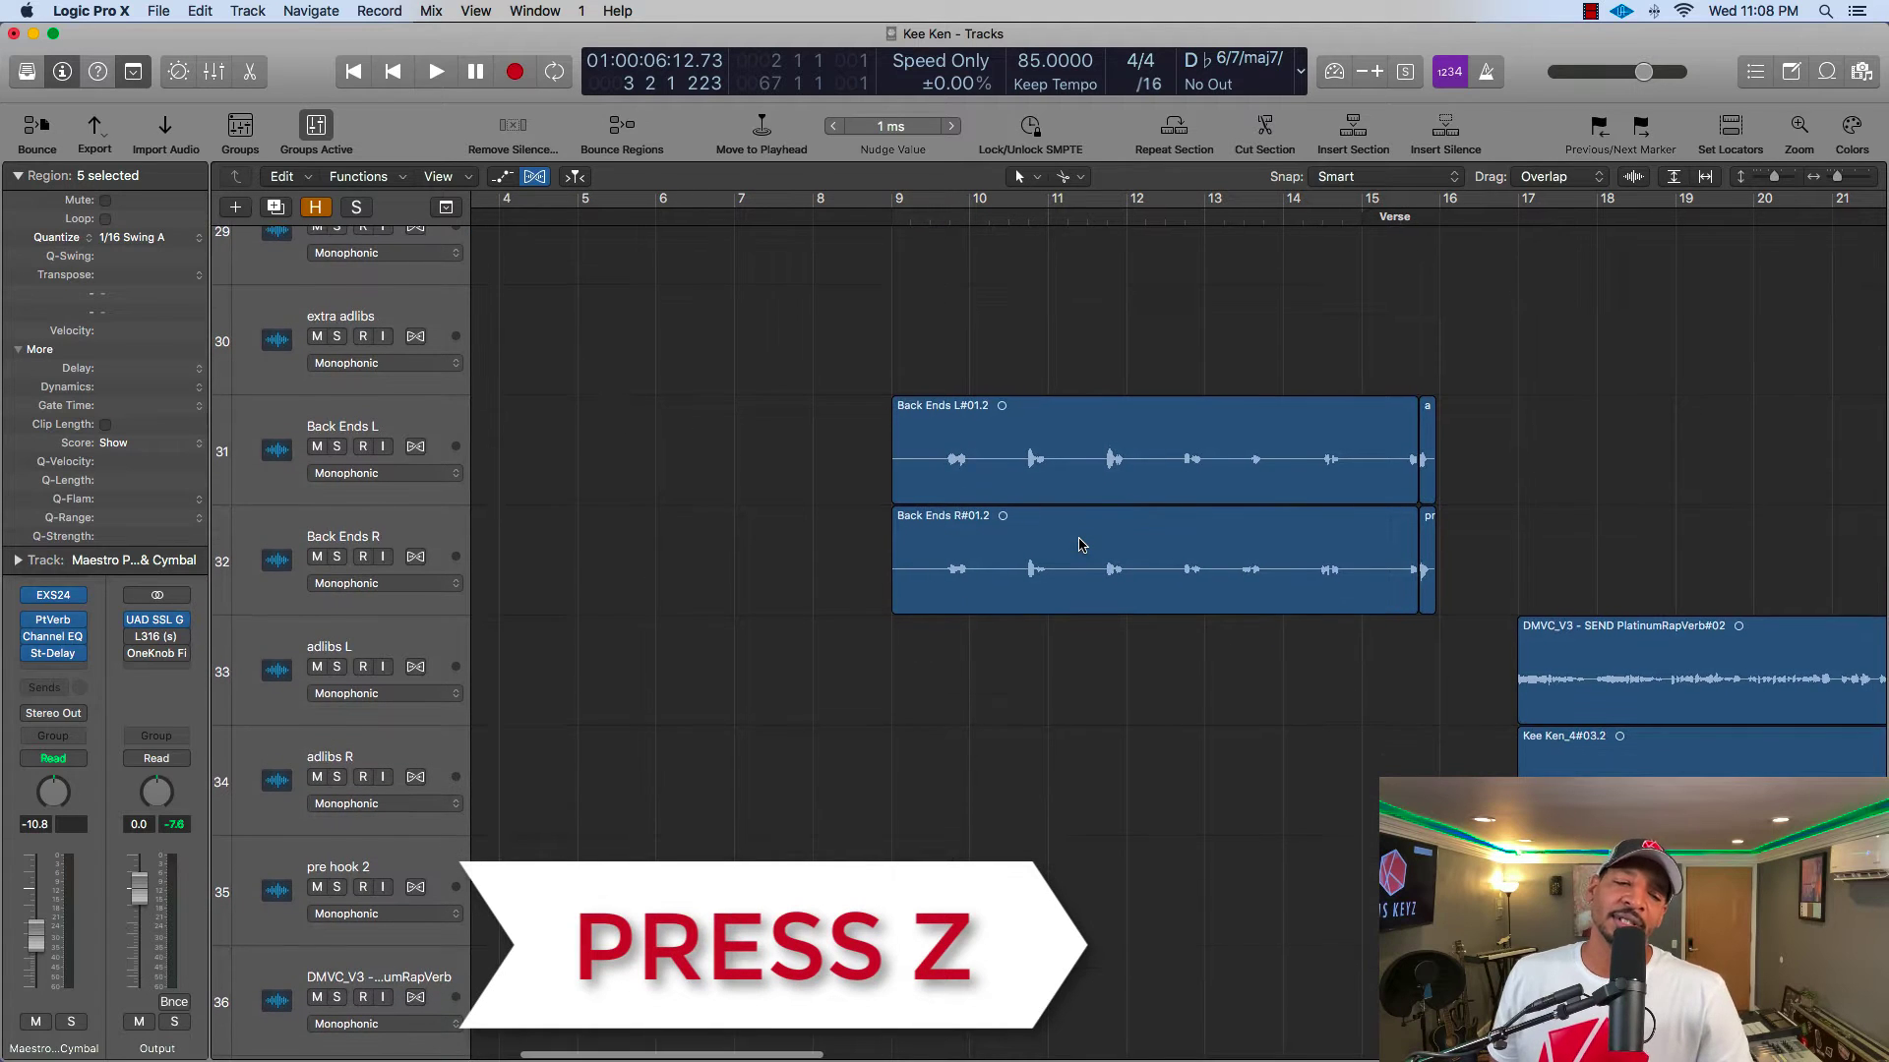
- Select the Back Ends R#01.2 region on track 32 and zoom it to fill the tracks area
{"action": "key", "text": "z"}
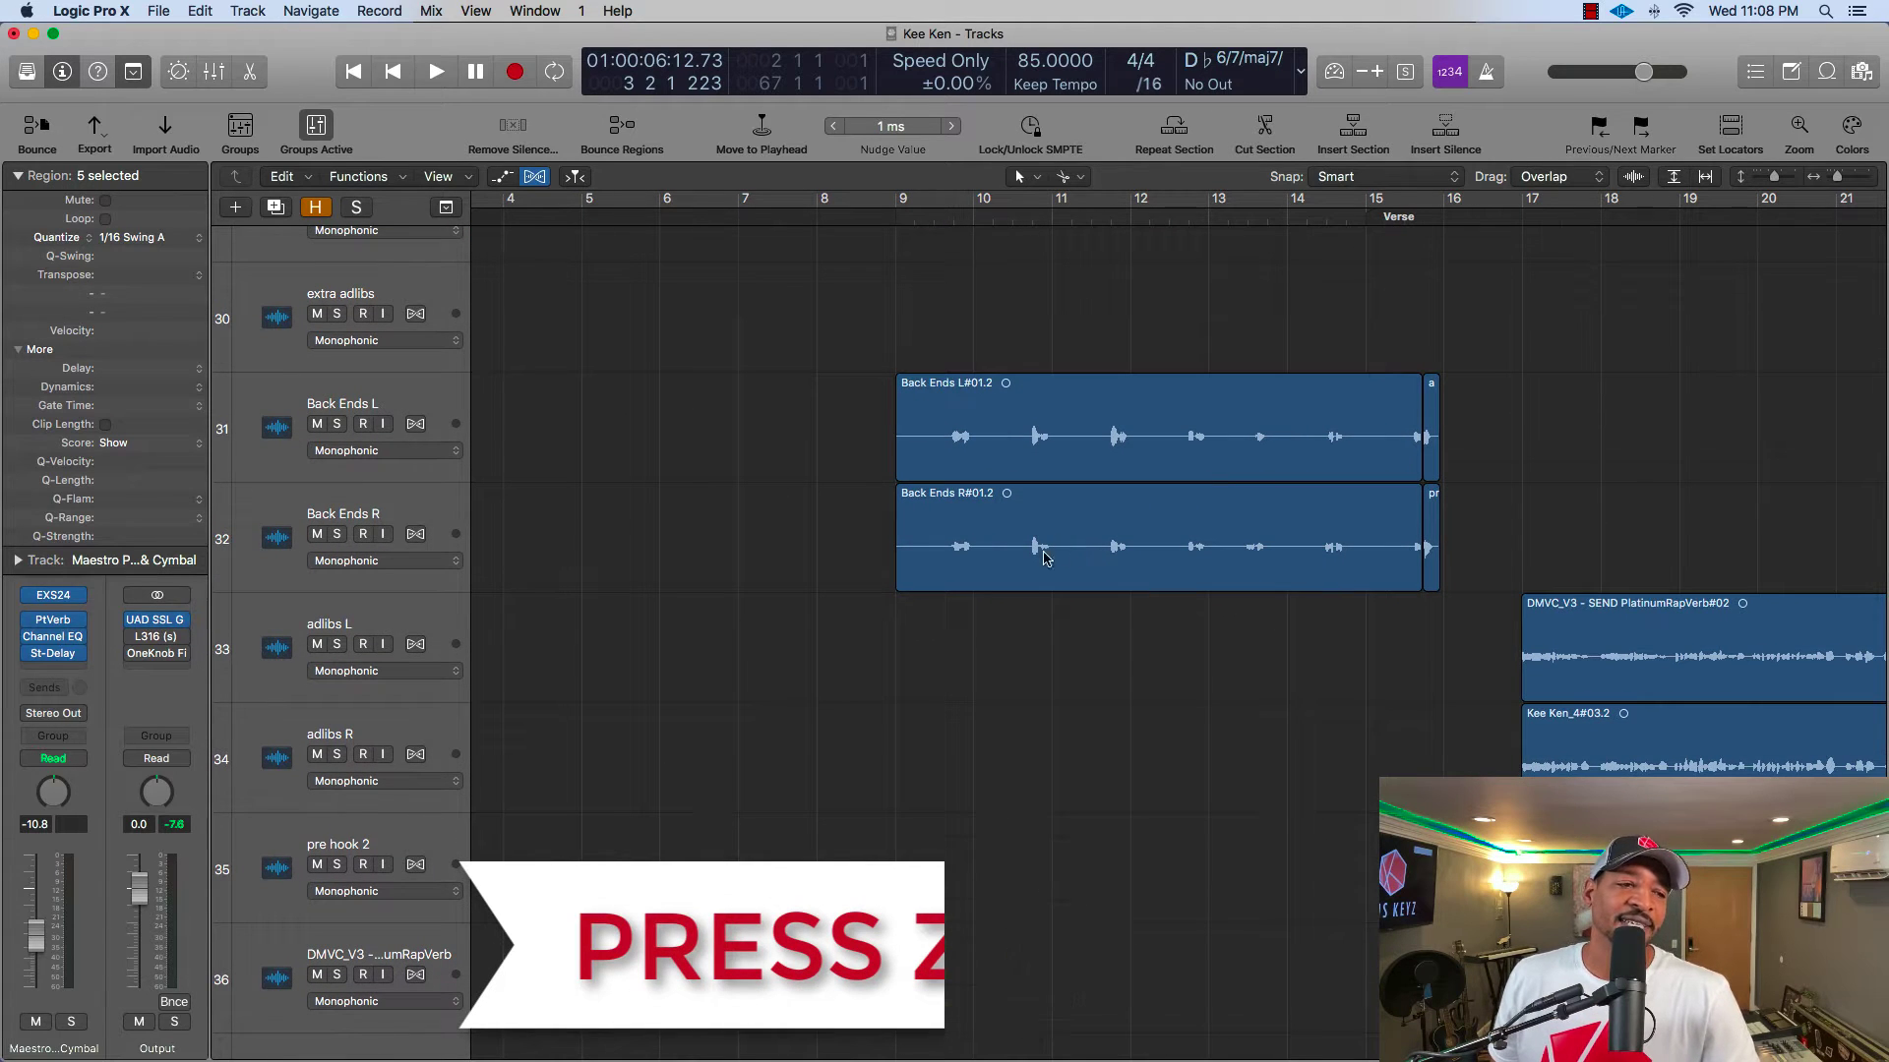
{"action": "left_click", "coordinate": [968, 536]}
{"action": "key", "text": "z"}
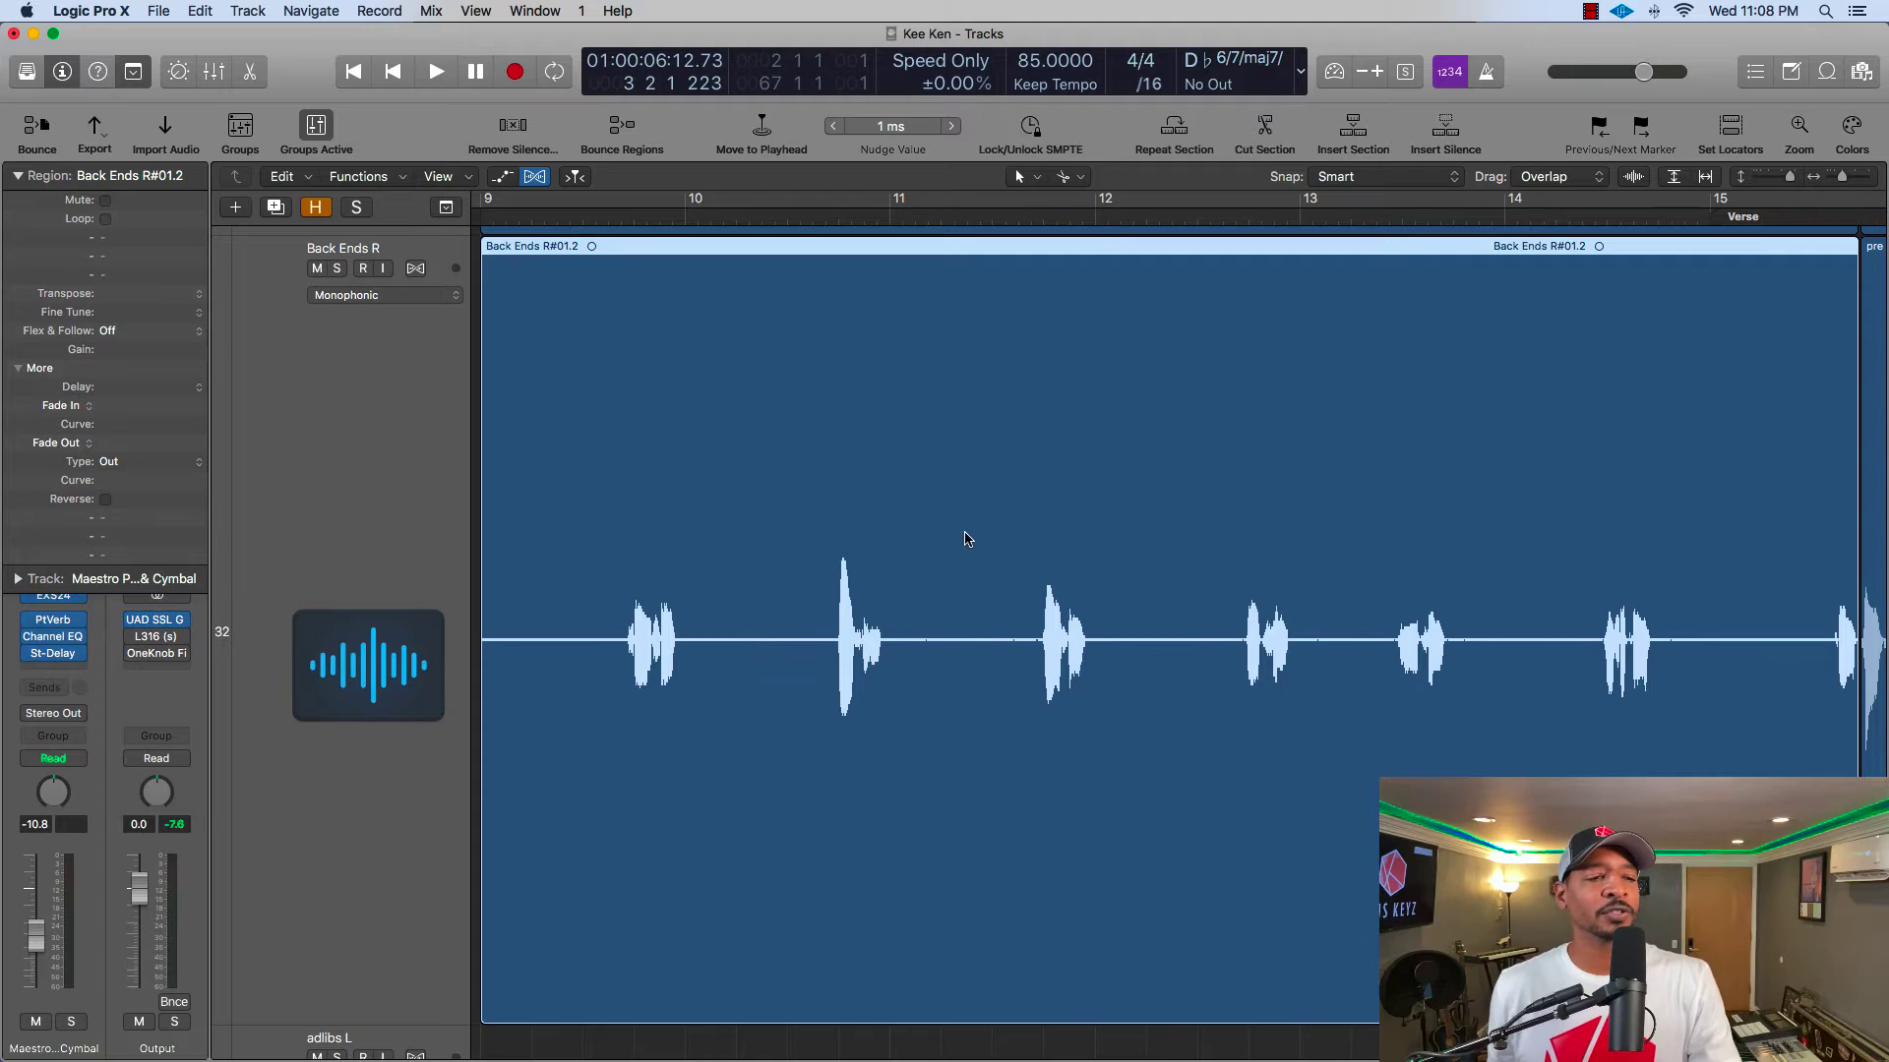
- Leave the region close-up and zoom out to show the entire arrangement with all tracks
{"action": "key", "text": "z"}
{"action": "scroll", "coordinate": [969, 535], "scroll_direction": "down", "scroll_amount": 15}
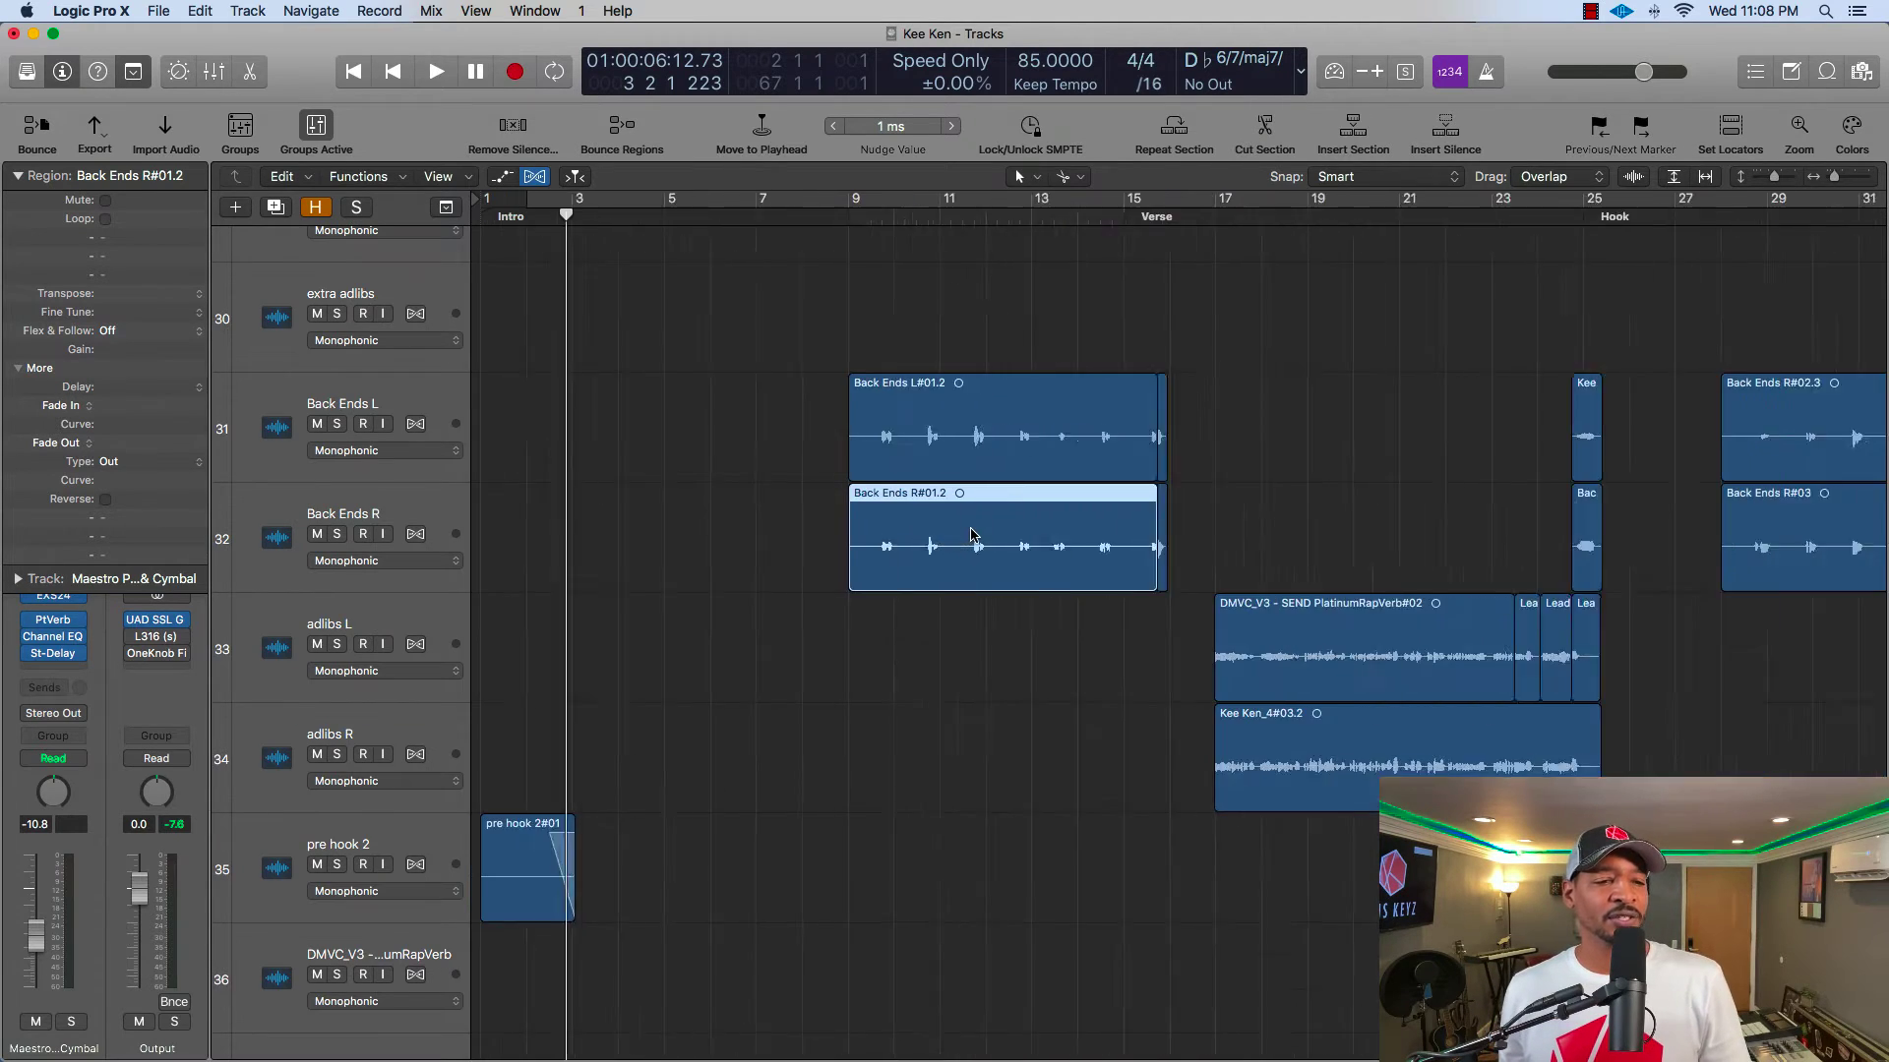
{"action": "scroll", "coordinate": [969, 531], "scroll_direction": "up", "scroll_amount": 1}
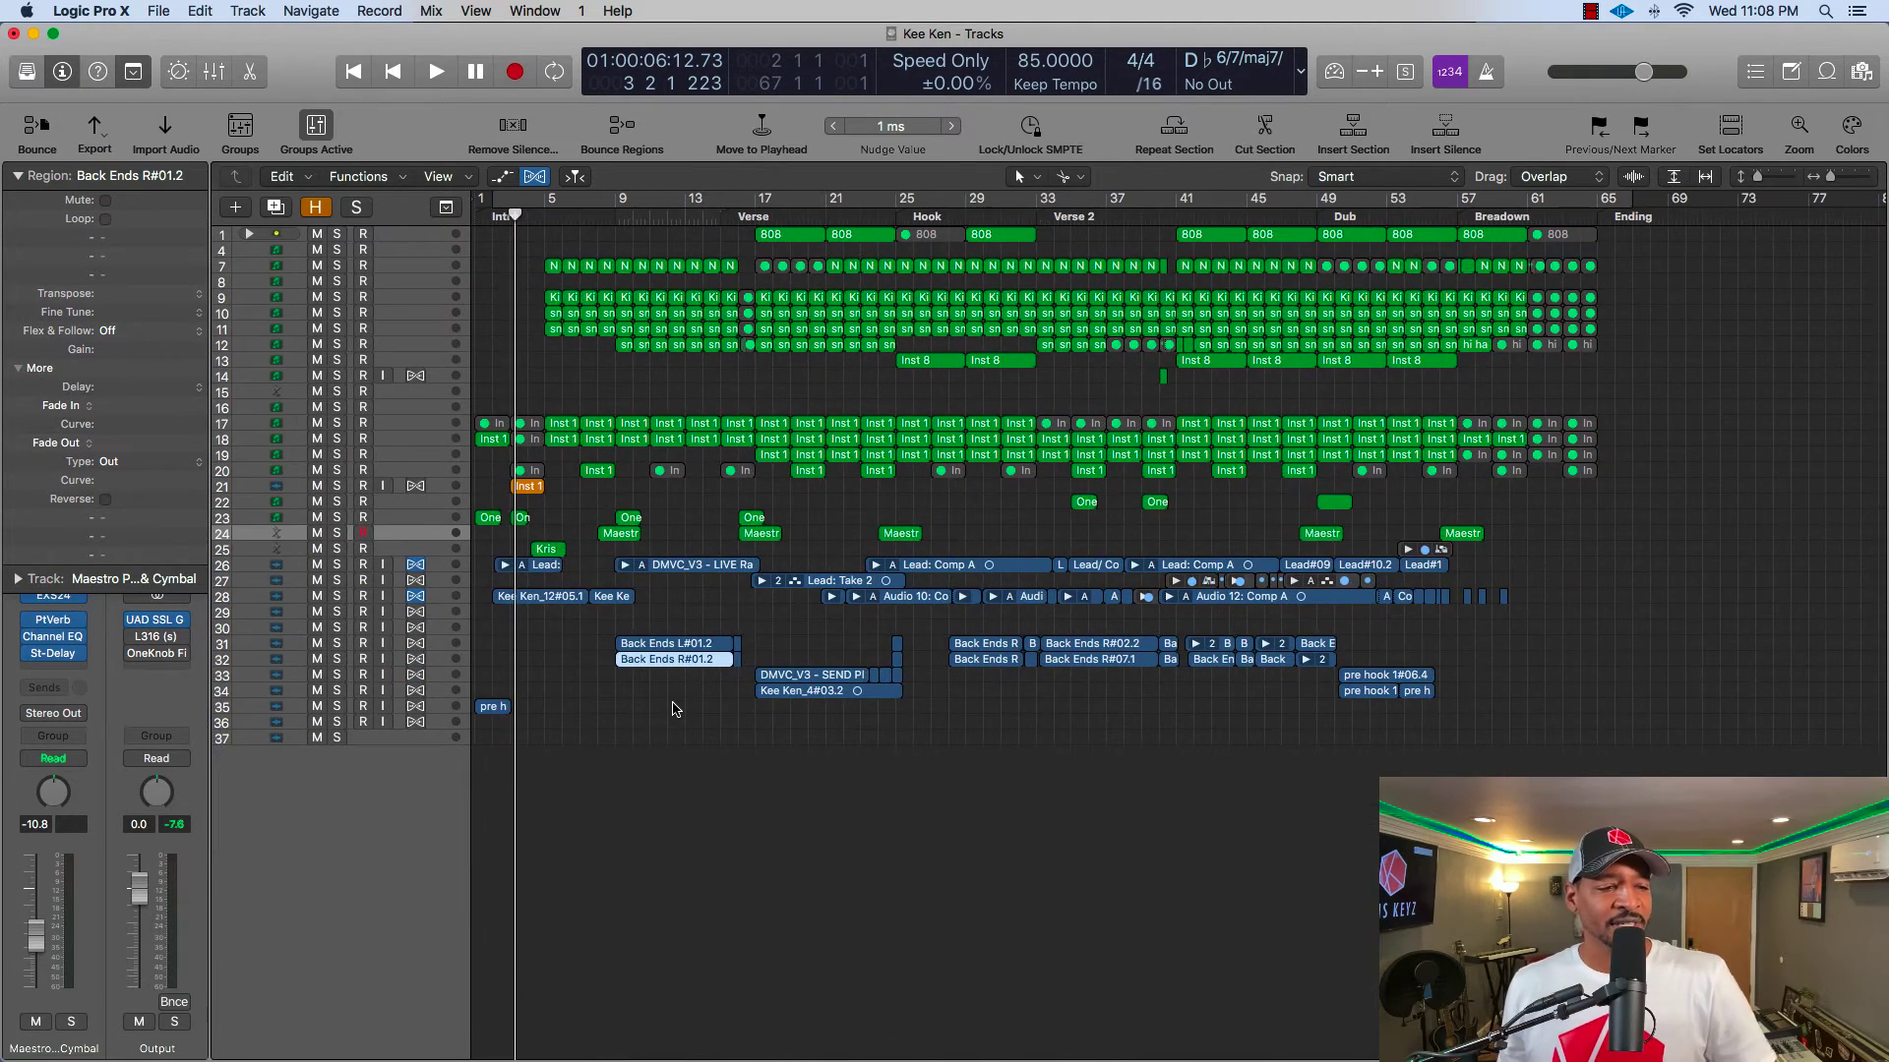
- From the full arrangement overview, fit the Back Ends R#01.2 region to the tracks area again
{"action": "left_click", "coordinate": [670, 644]}
{"action": "left_click", "coordinate": [672, 661]}
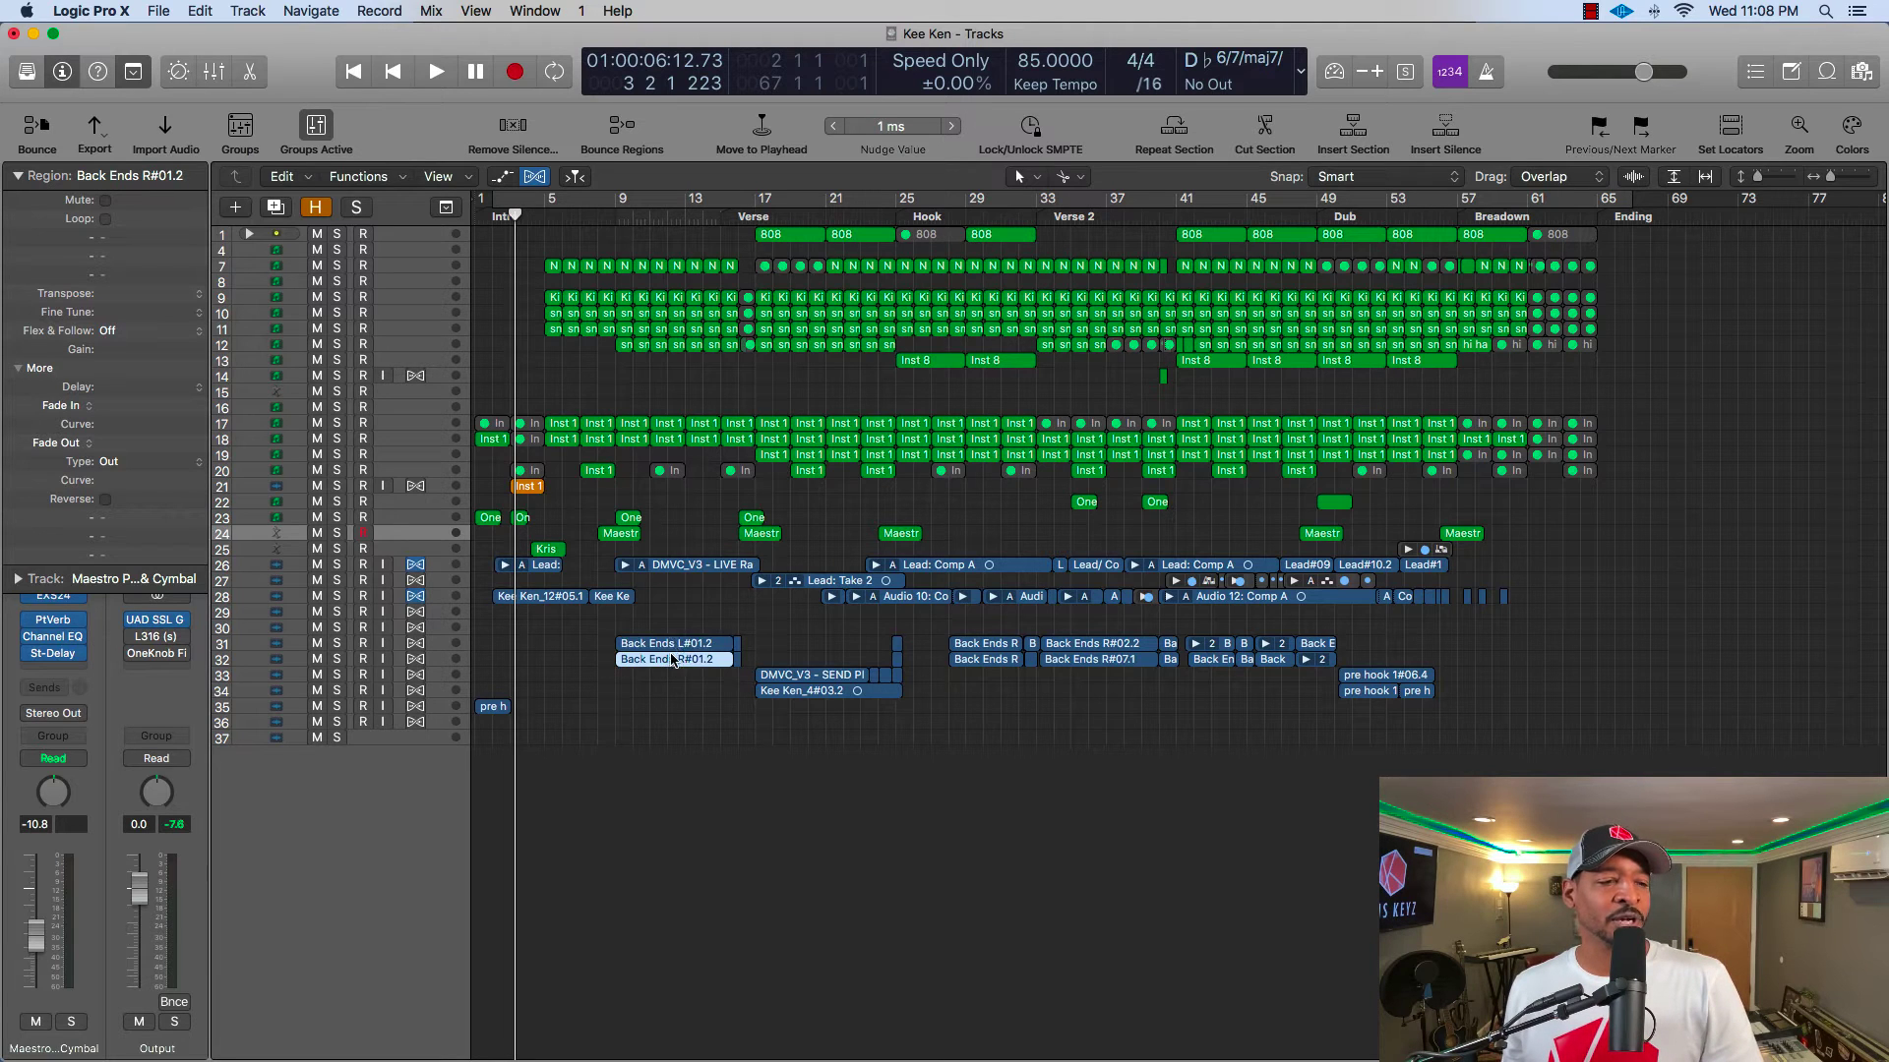
{"action": "key", "text": "z"}
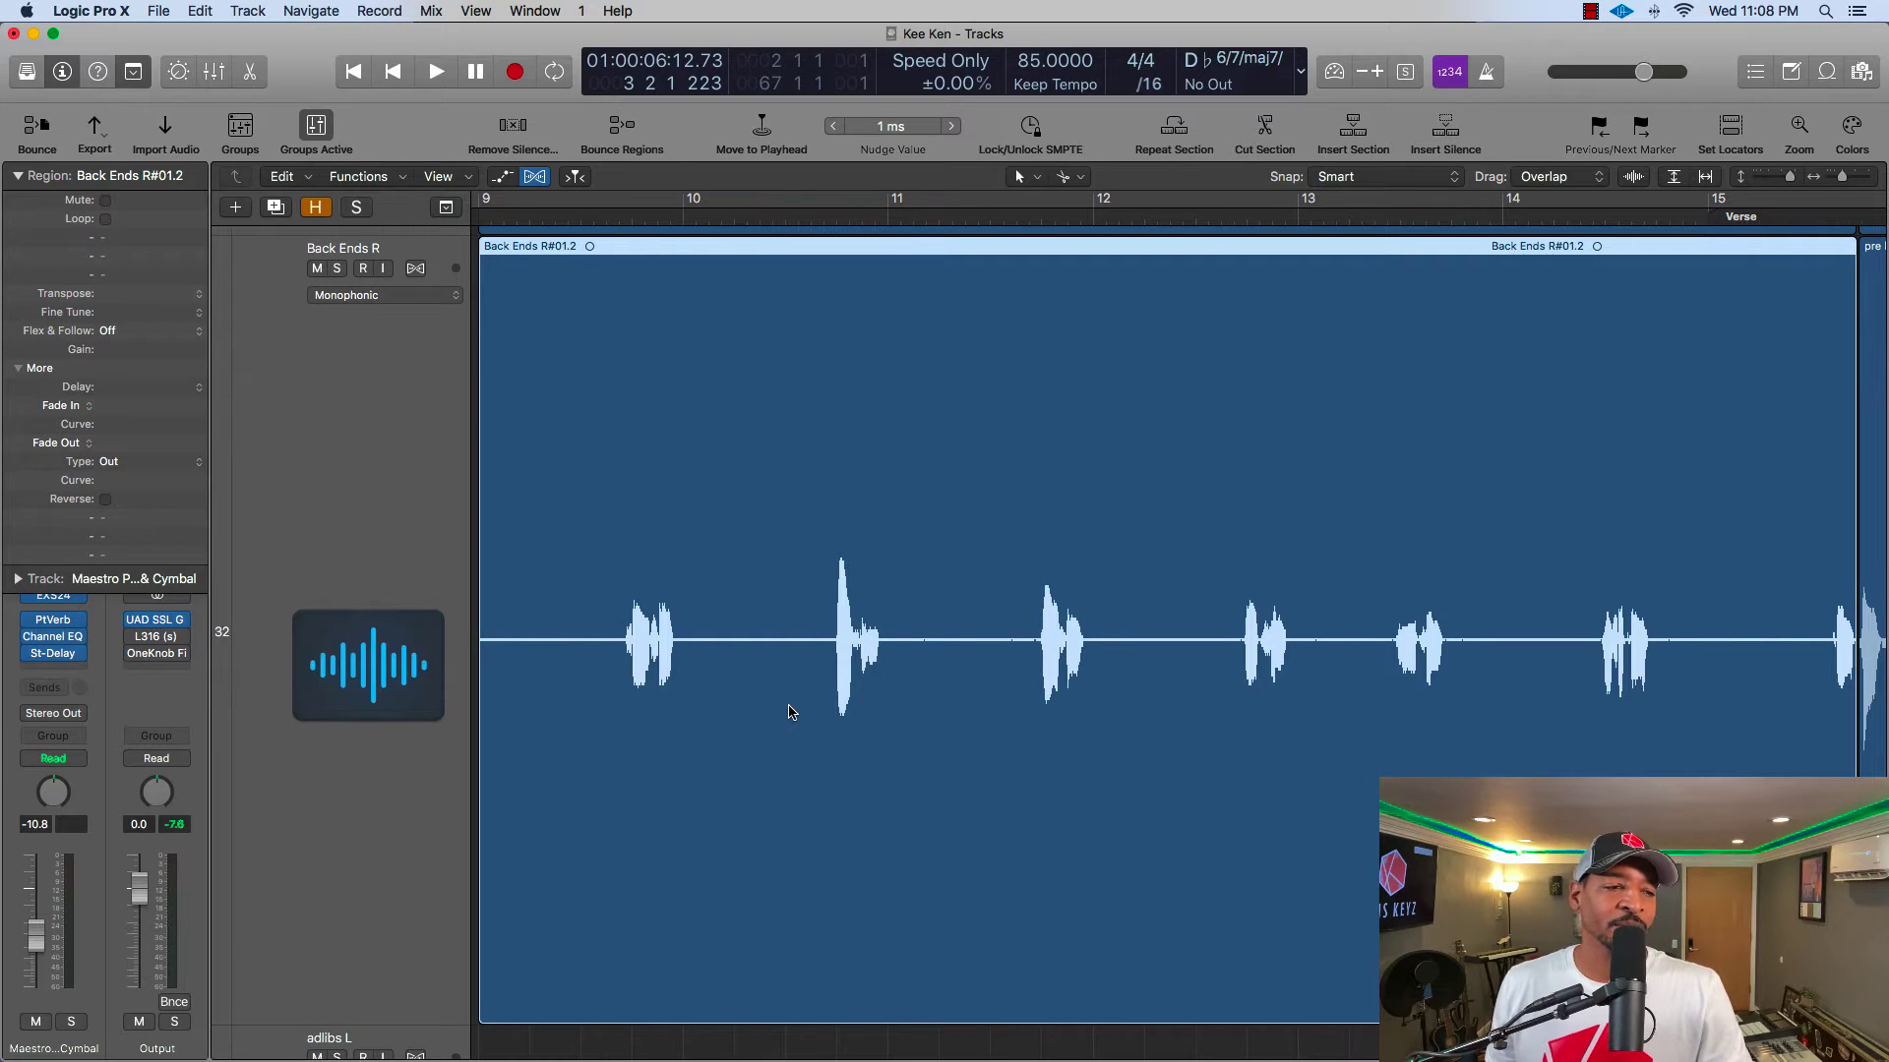
- Look along the enlarged Back Ends R#01.2 region from bar 9 onward, then return to the full arrangement overview
{"action": "key", "text": "z"}
{"action": "key", "text": "z"}
{"action": "scroll", "coordinate": [793, 709], "scroll_direction": "right", "scroll_amount": 2}
{"action": "scroll", "coordinate": [793, 707], "scroll_direction": "right", "scroll_amount": 14}
{"action": "scroll", "coordinate": [793, 705], "scroll_direction": "left", "scroll_amount": 20}
{"action": "scroll", "coordinate": [808, 701], "scroll_direction": "right", "scroll_amount": 15}
{"action": "key", "text": "z"}
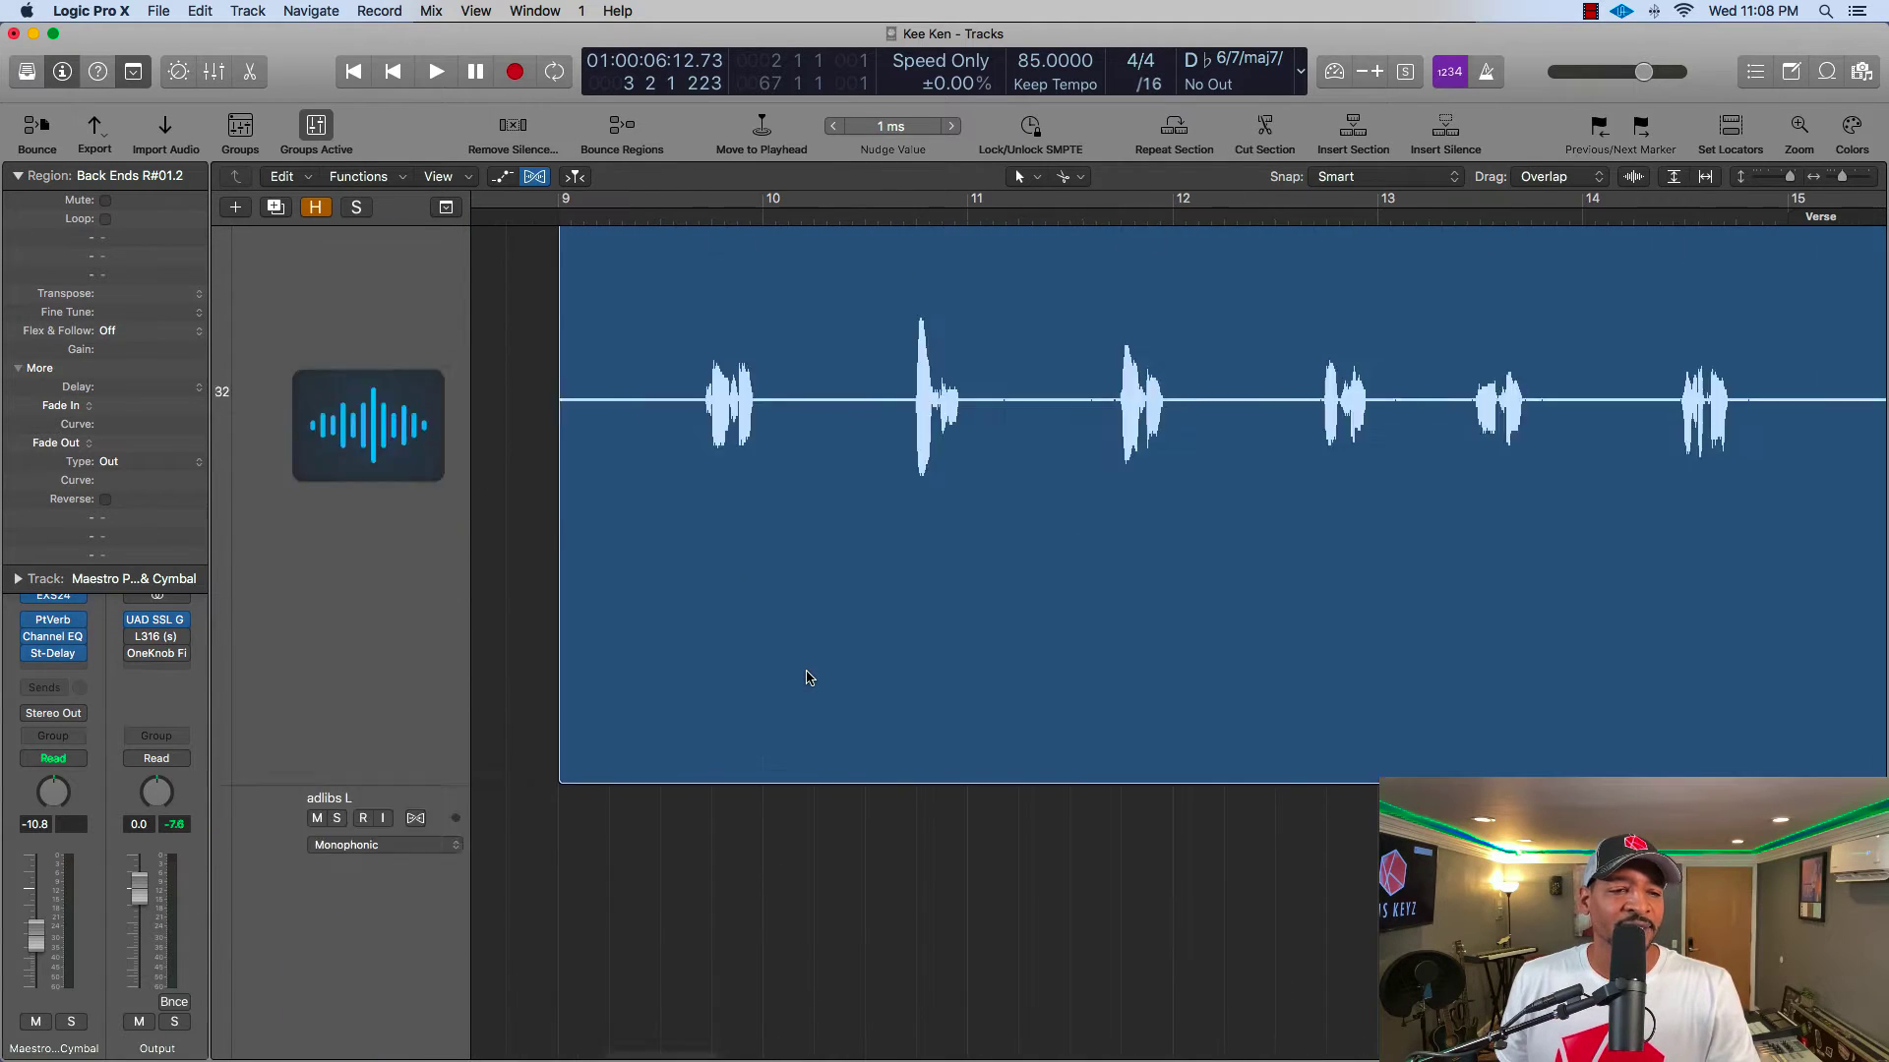
{"action": "key", "text": "z"}
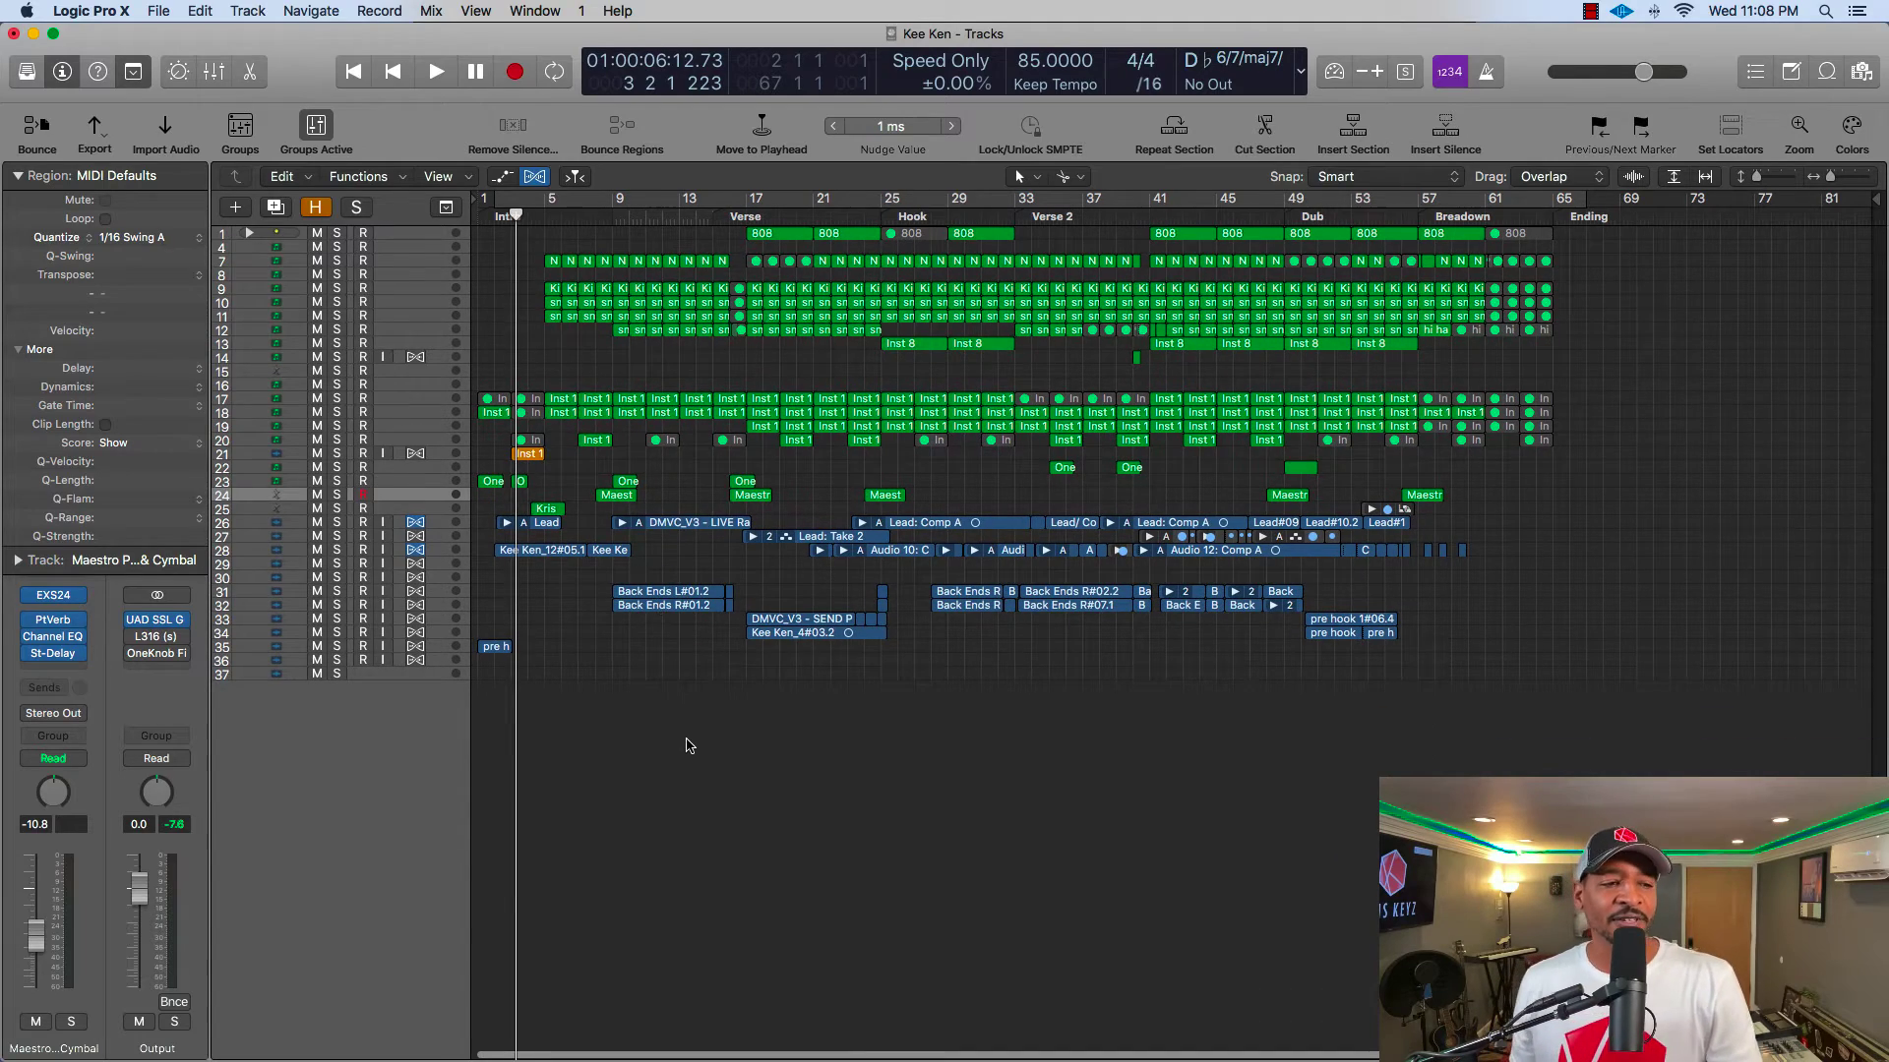
- With no region selected, toggle repeatedly between fitting the whole arrangement to the window and the previous zoom level
{"action": "key", "text": "z"}
{"action": "key", "text": "z"}
{"action": "key", "text": "z"}
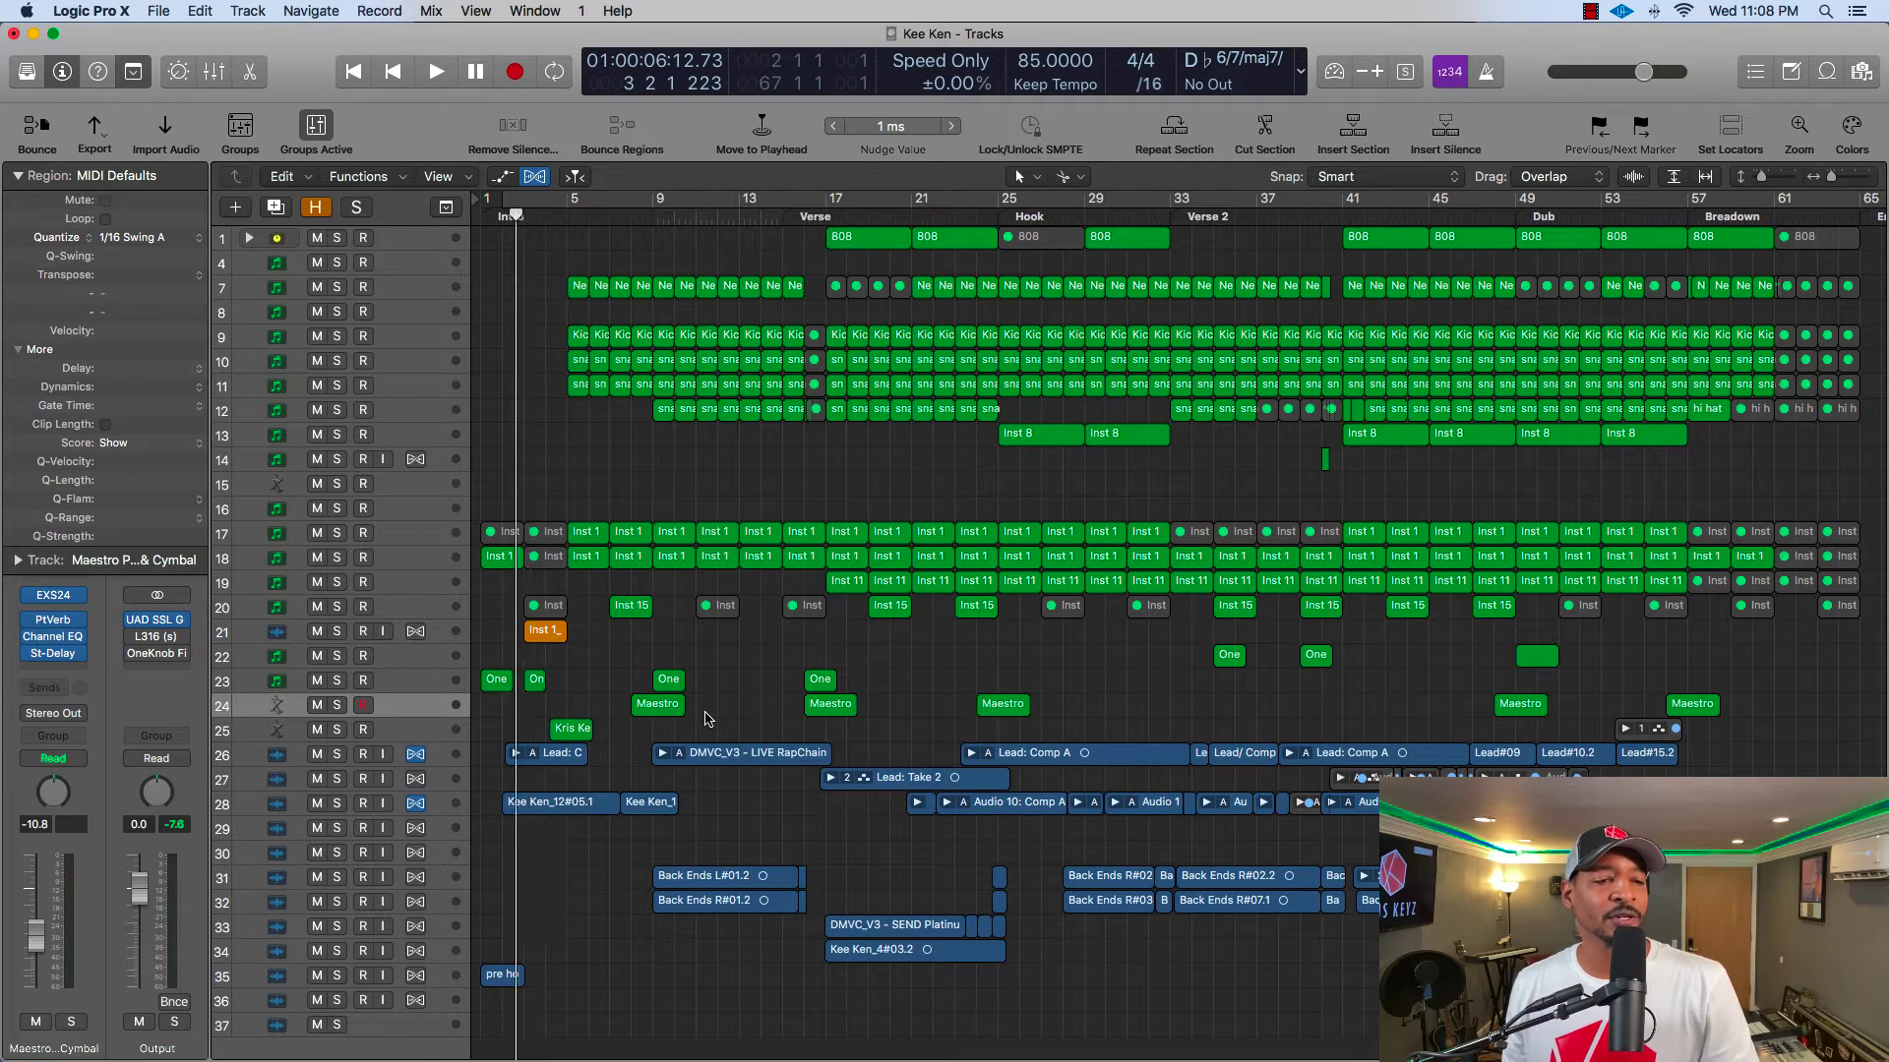
{"action": "key", "text": "z"}
{"action": "key", "text": "z"}
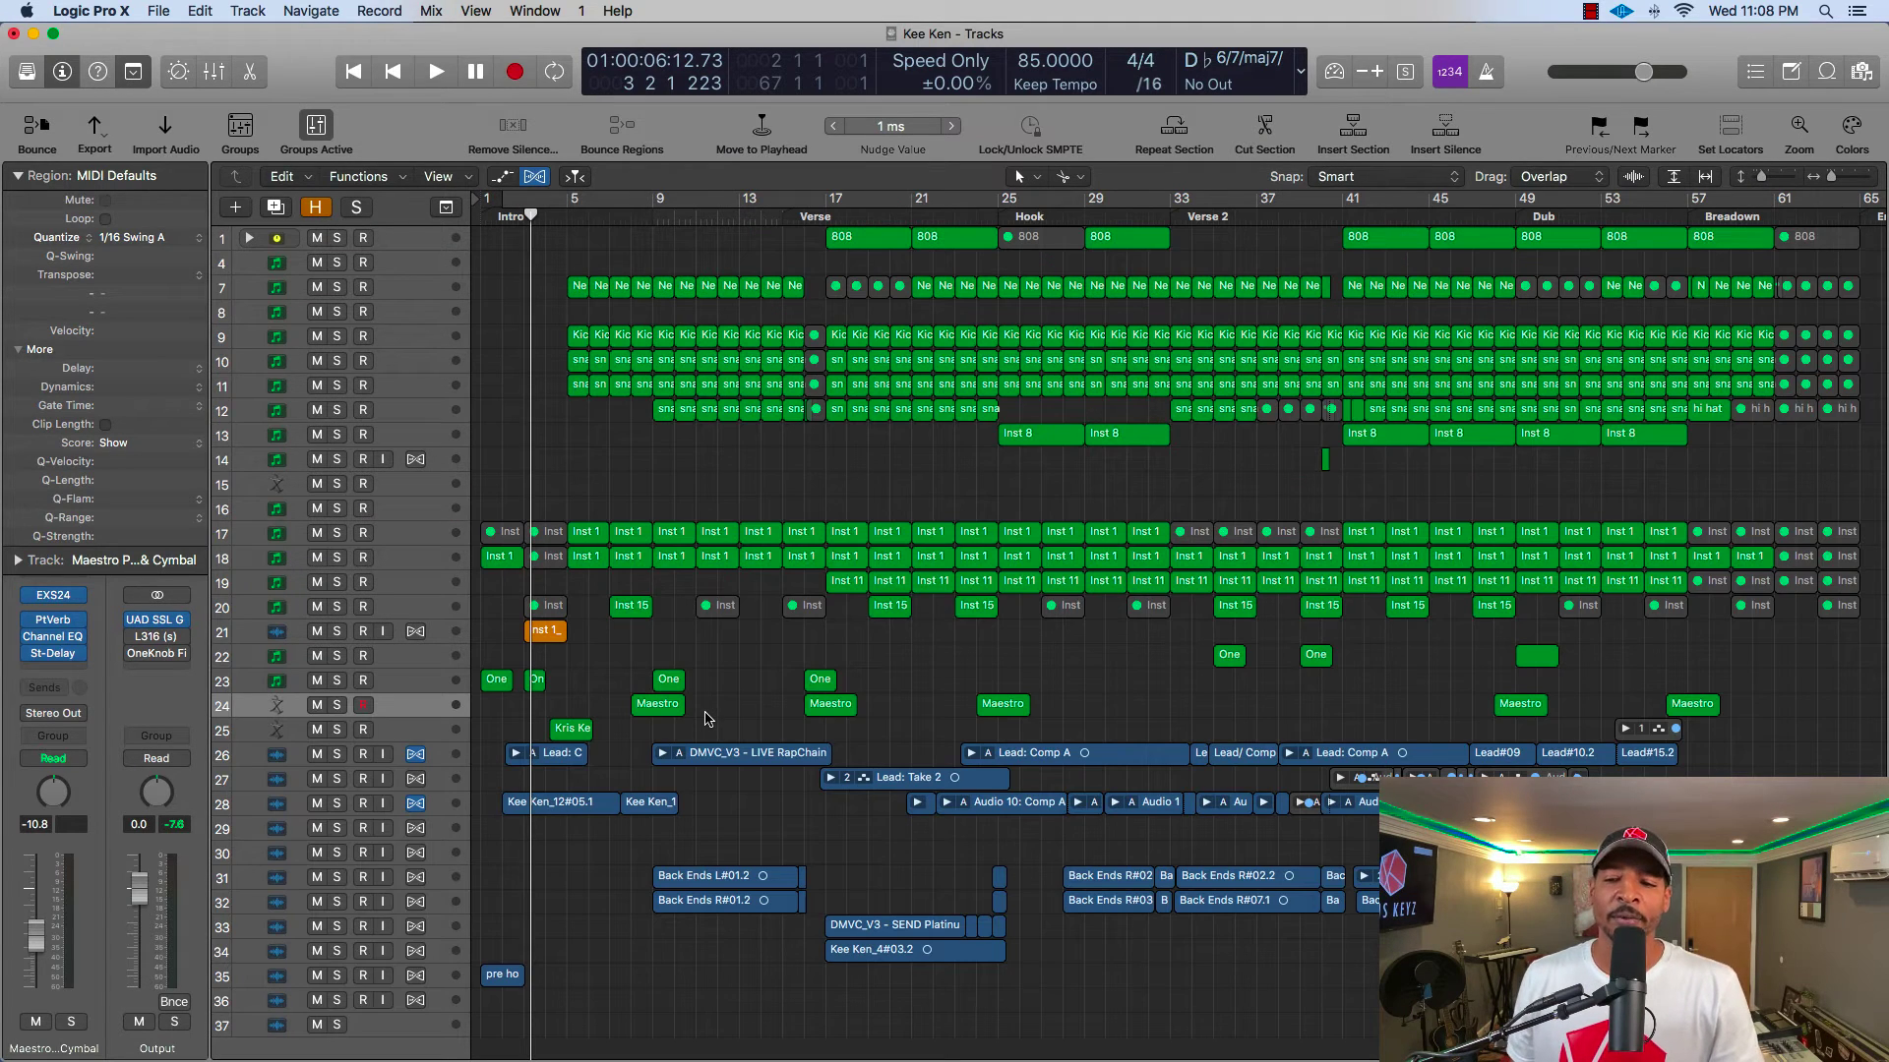
{"action": "key", "text": "z"}
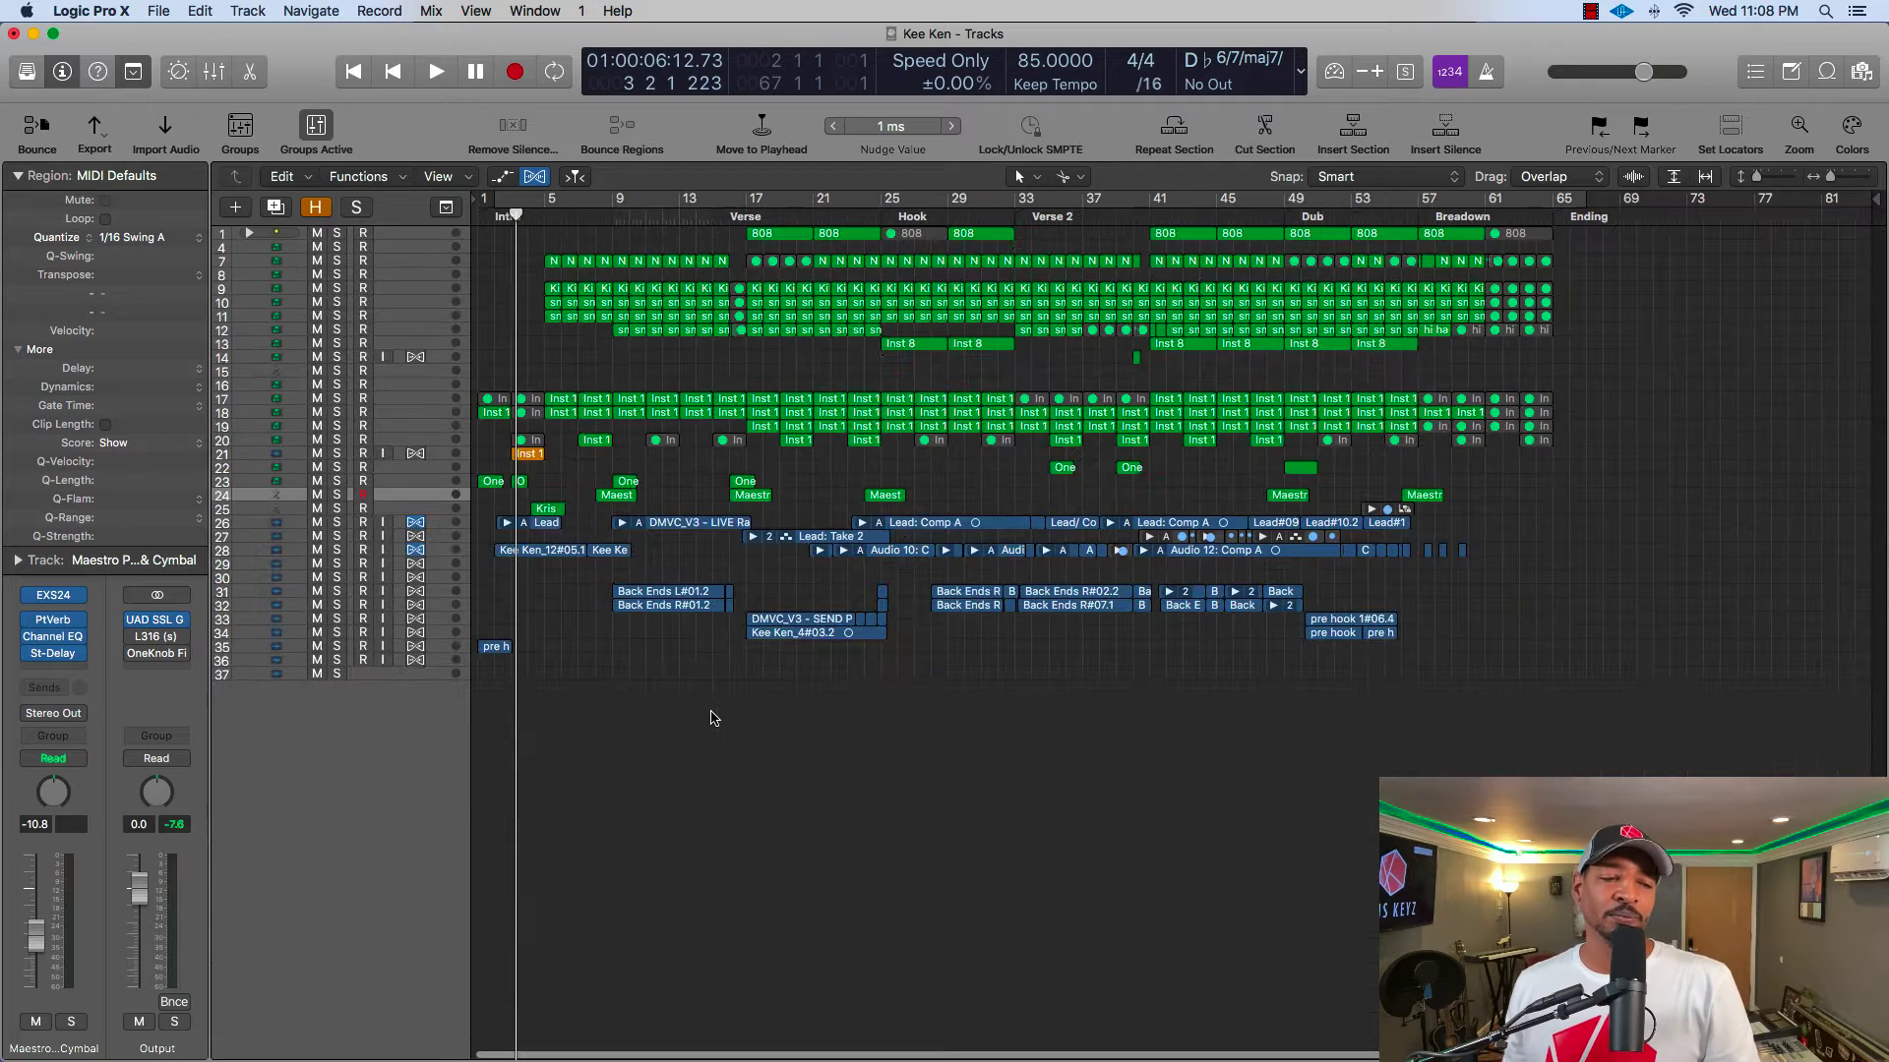
{"action": "key", "text": "z"}
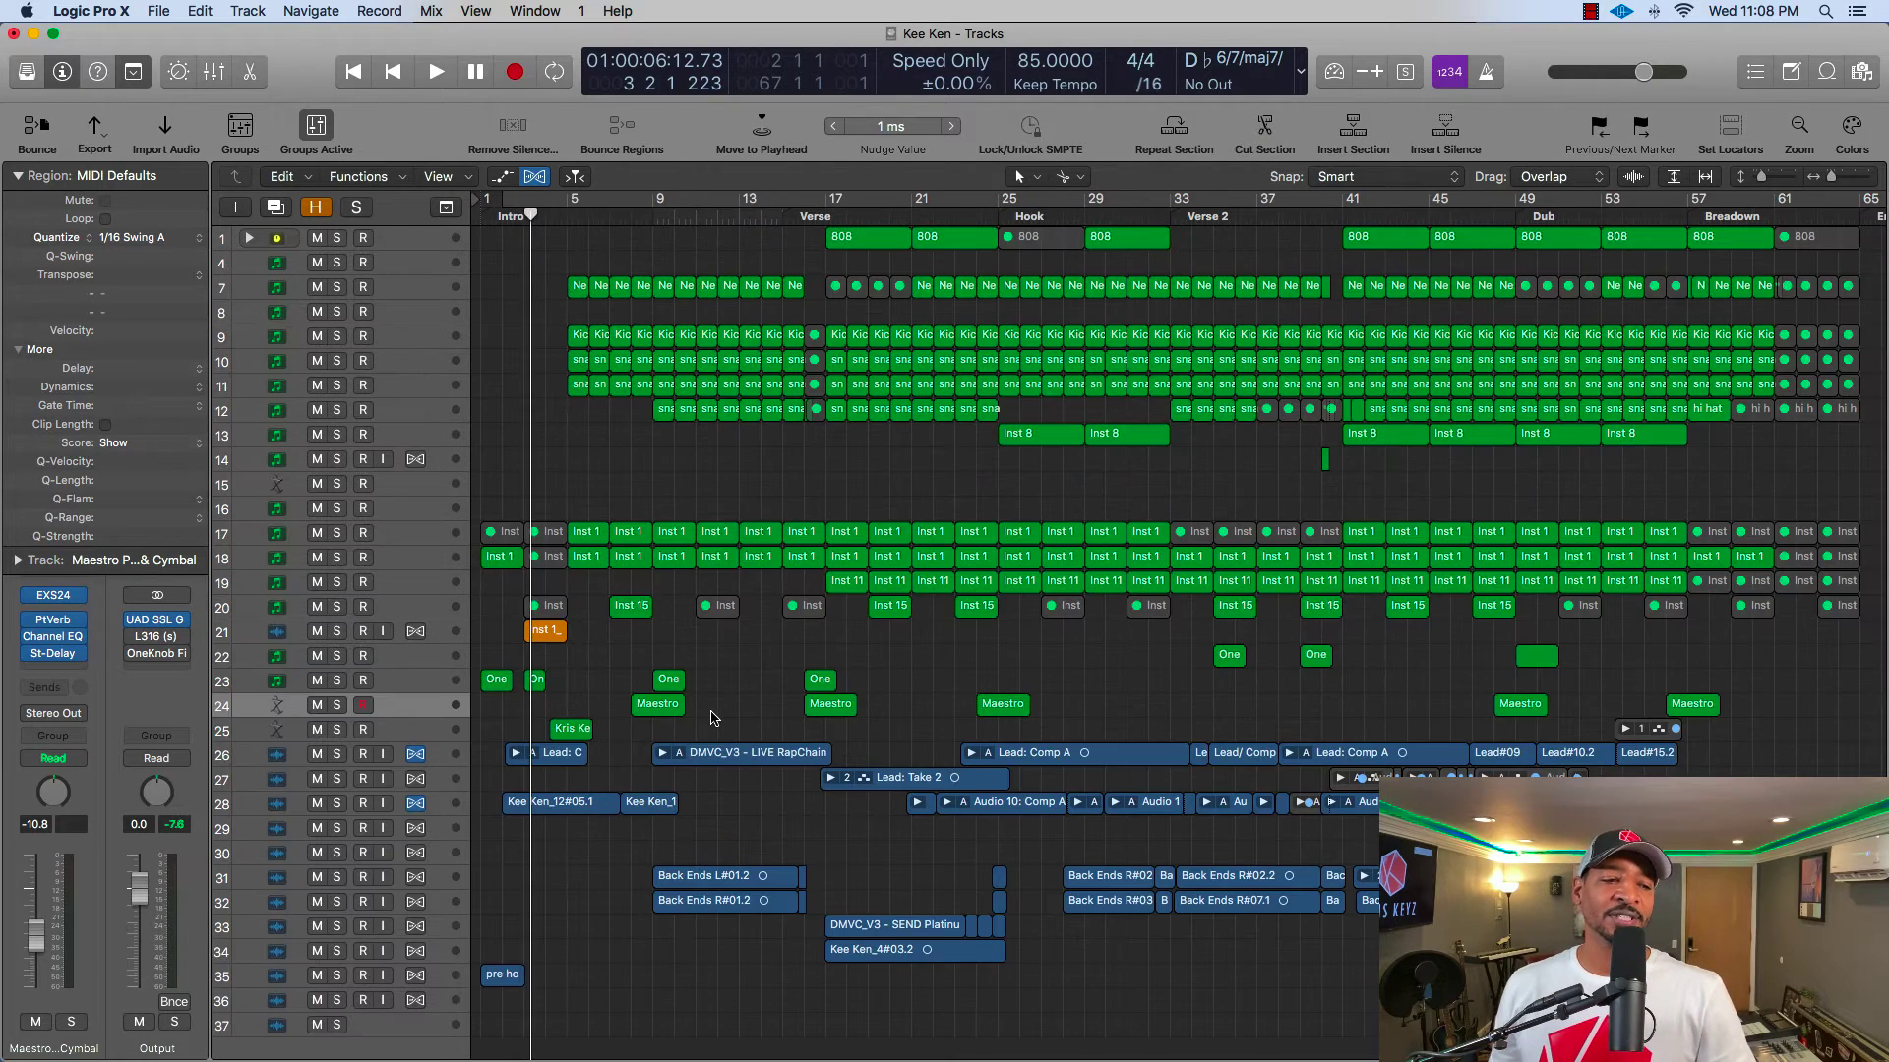
{"action": "key", "text": "z"}
- Select the One more Time region at bar 16 on track 23, fit it to the tracks area, and return to the overview
{"action": "left_click", "coordinate": [676, 604]}
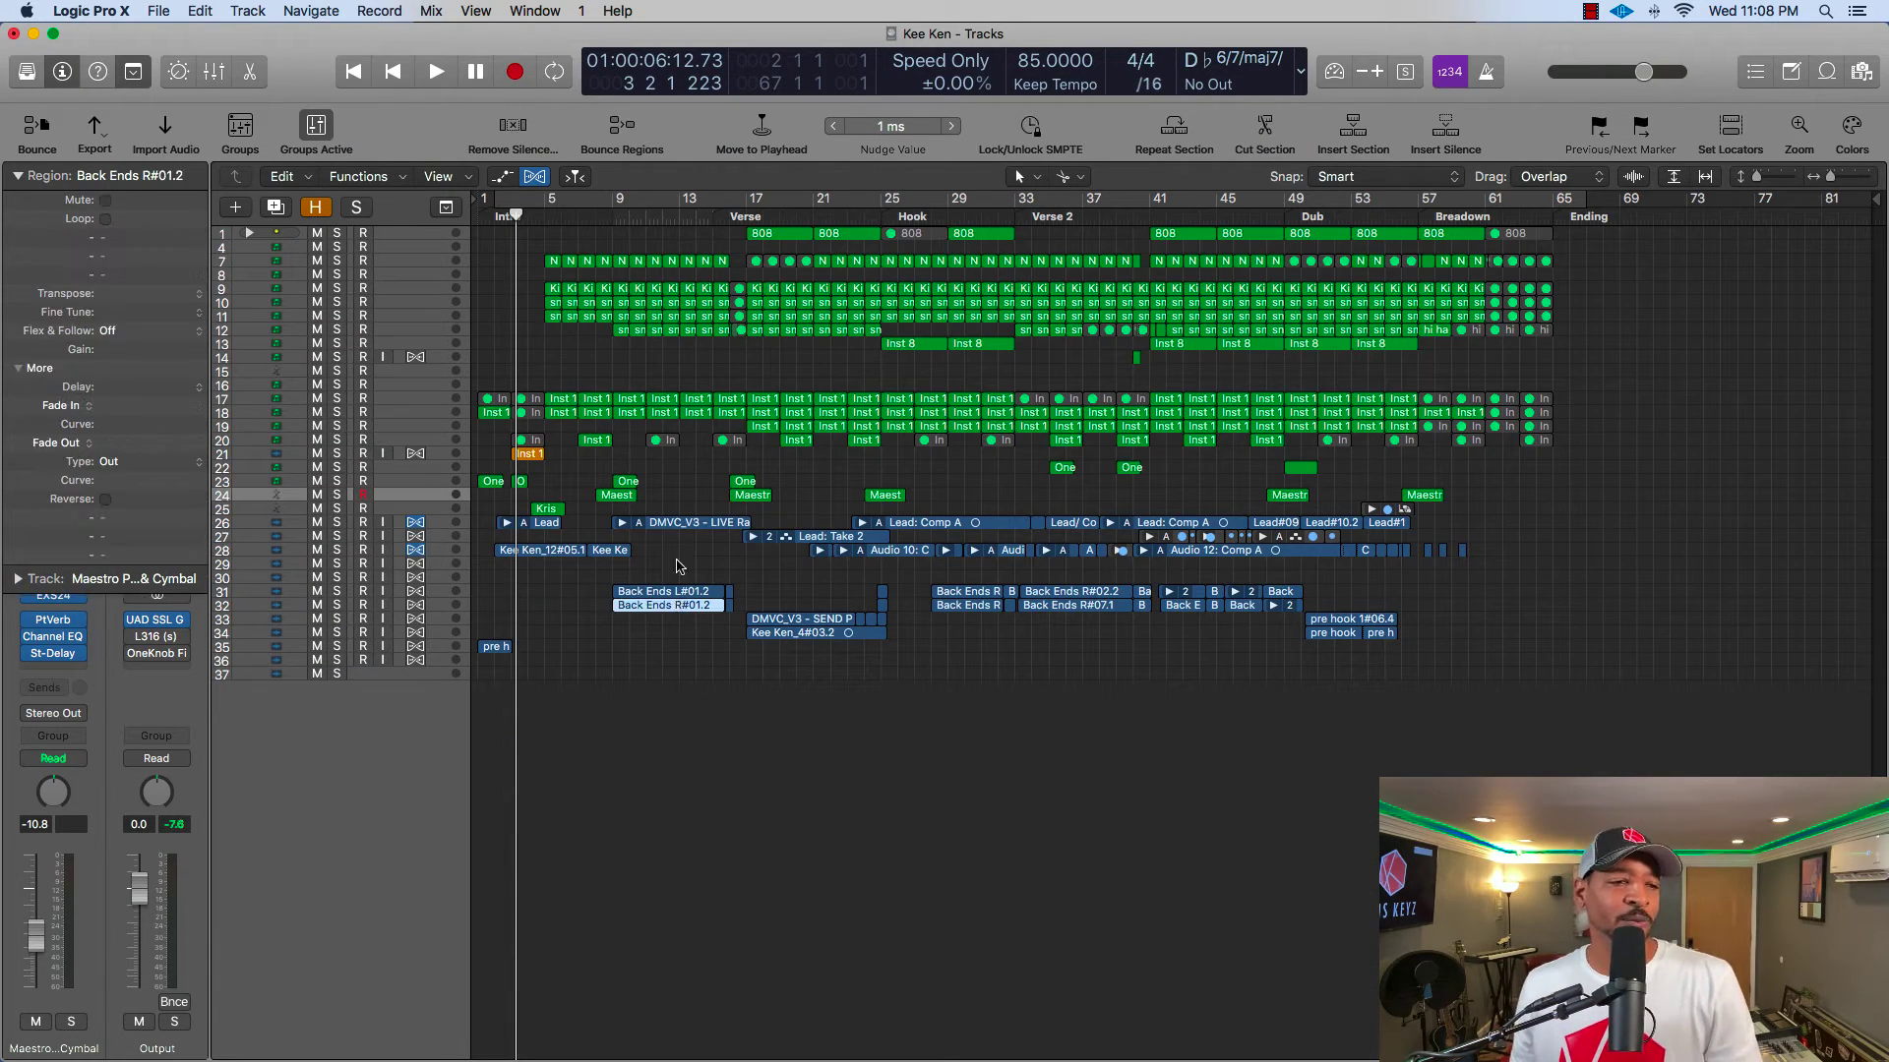
{"action": "left_click", "coordinate": [737, 481]}
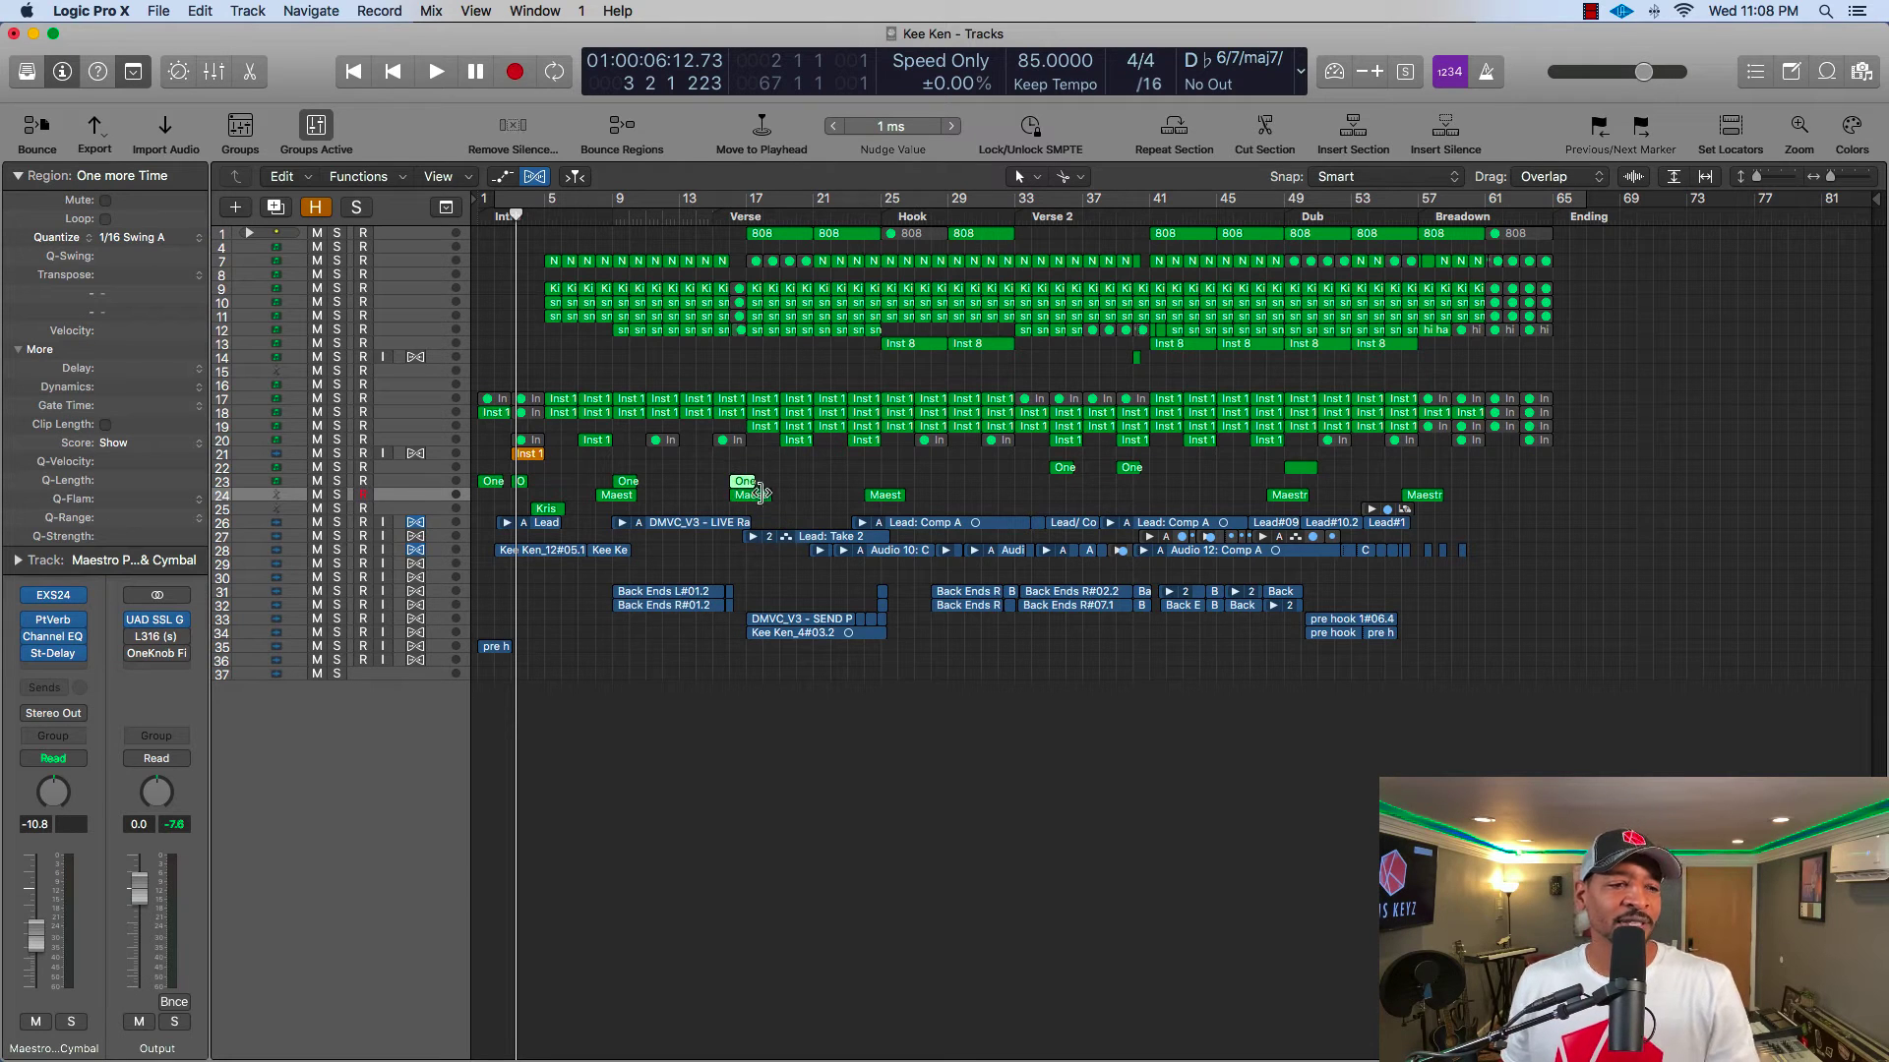
{"action": "key", "text": "z"}
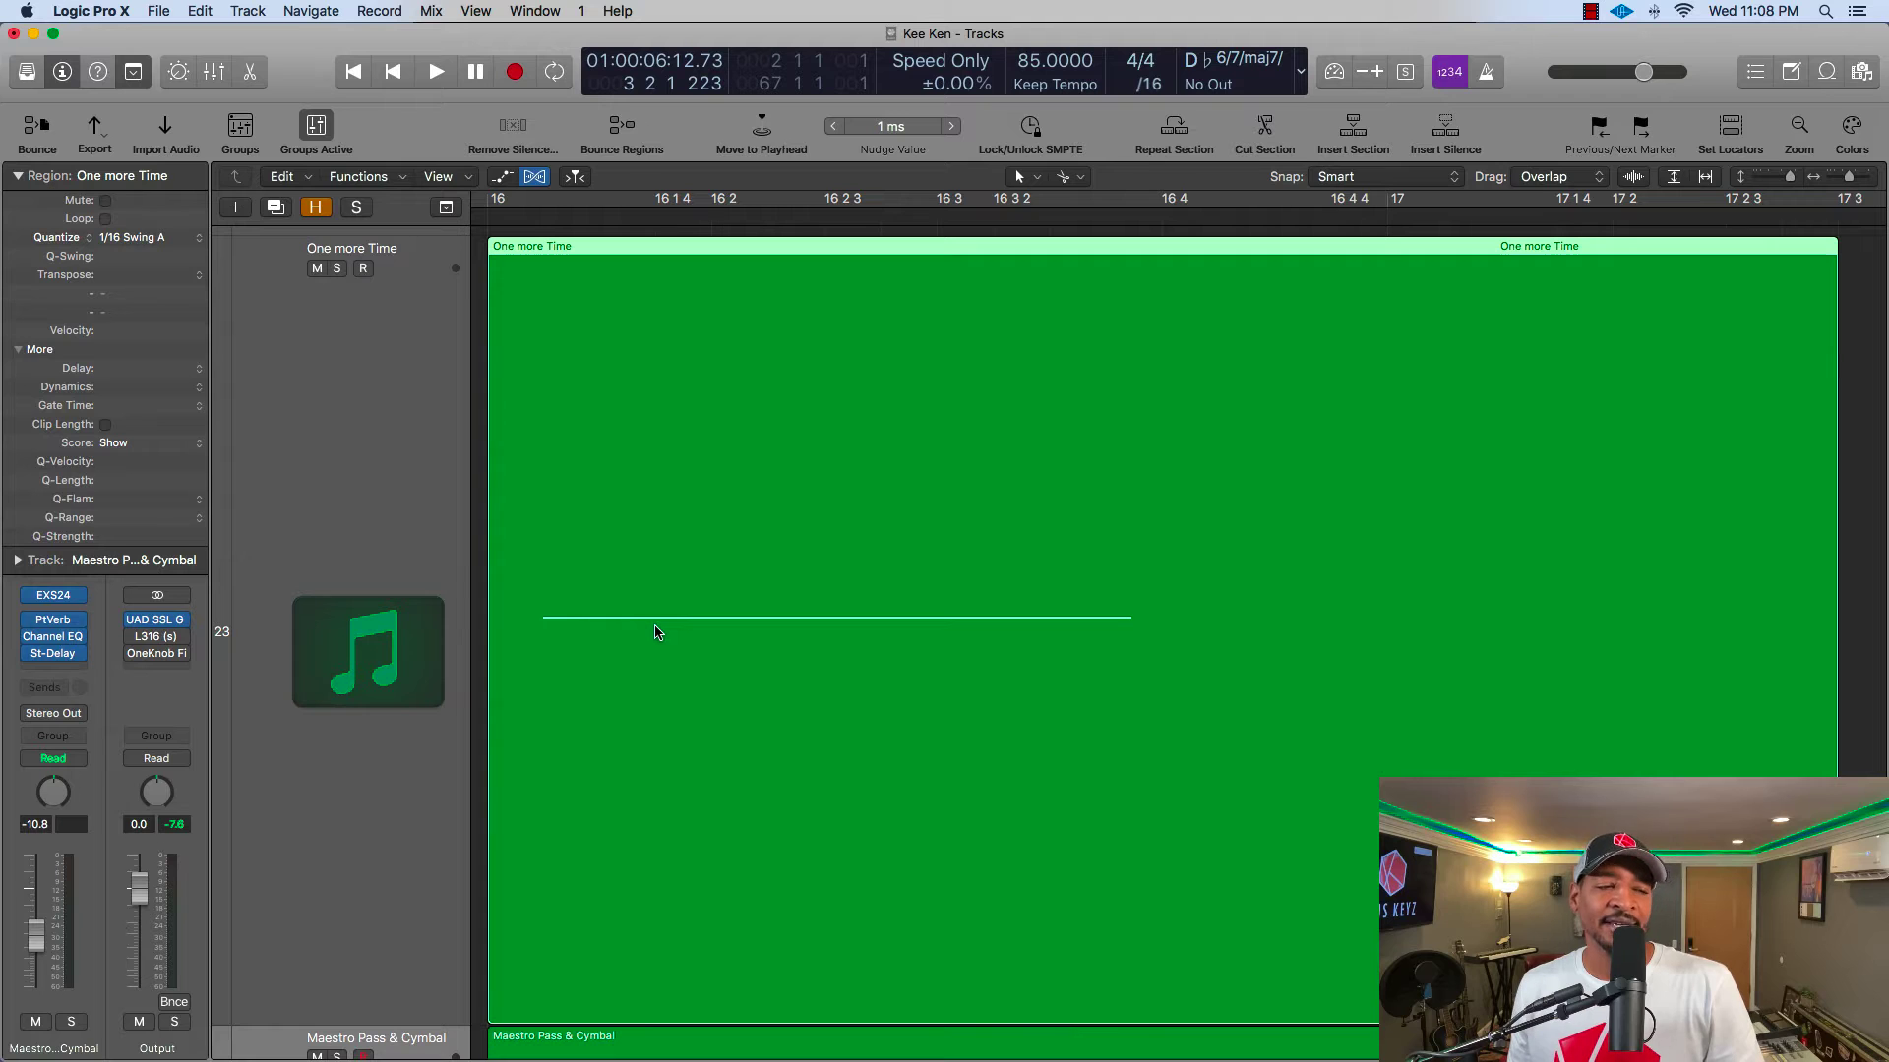
{"action": "key", "text": "z"}
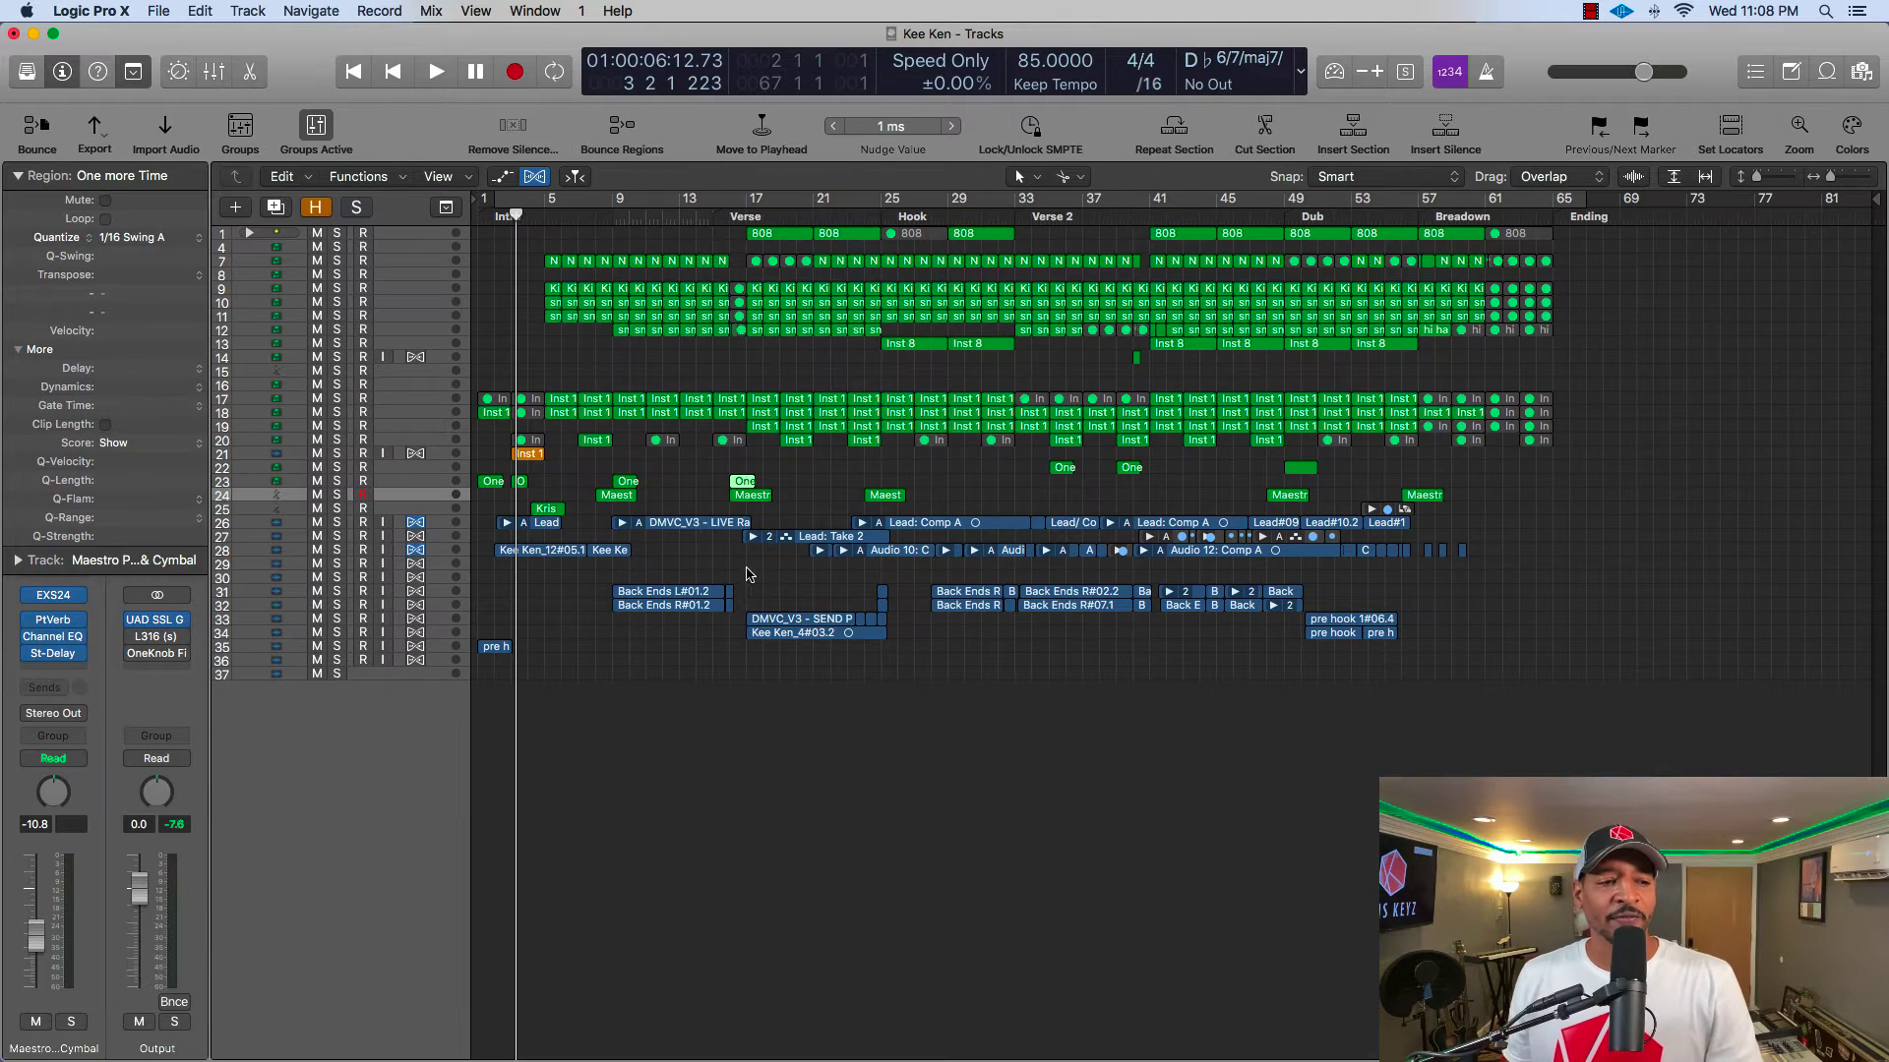
- Enlarge the track heights around the middle tracks, then zoom back out to the full arrangement from track 4 to 37
{"action": "scroll", "coordinate": [793, 586], "scroll_direction": "up", "scroll_amount": 5}
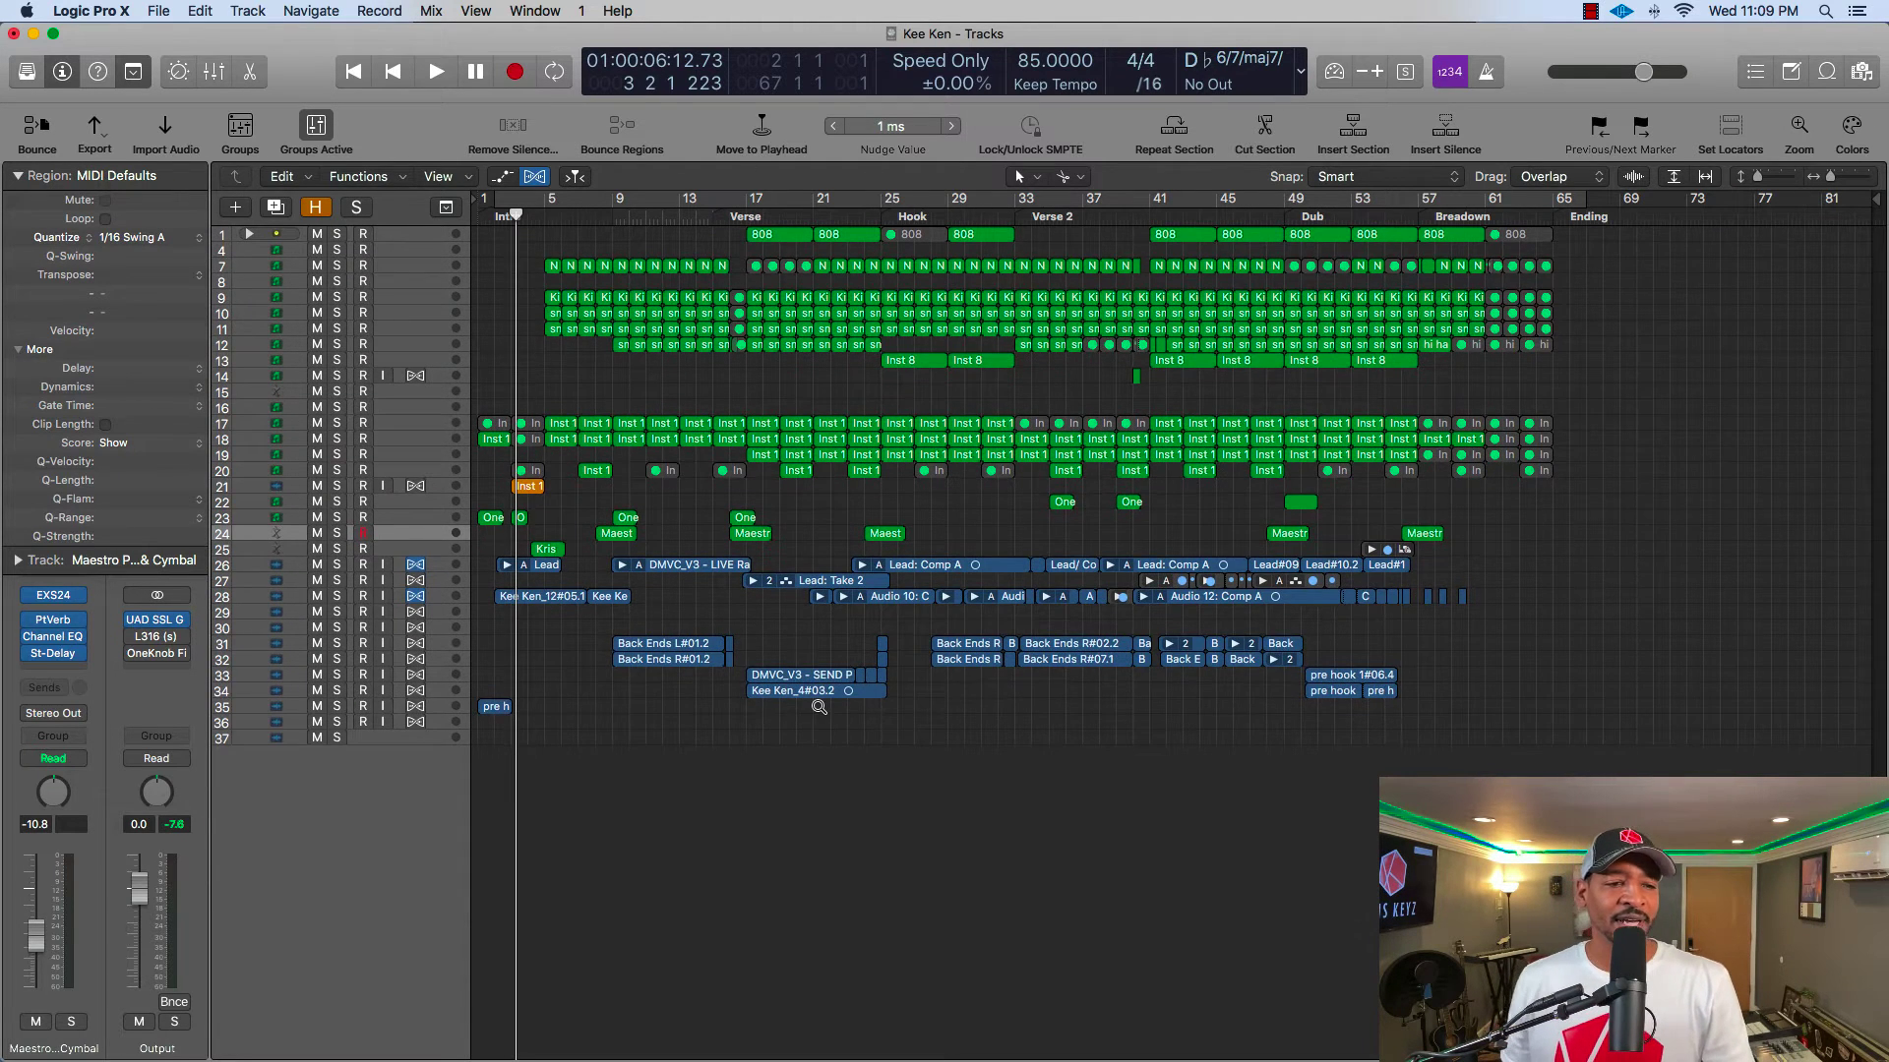
{"action": "scroll", "coordinate": [804, 682], "scroll_direction": "up", "scroll_amount": 3}
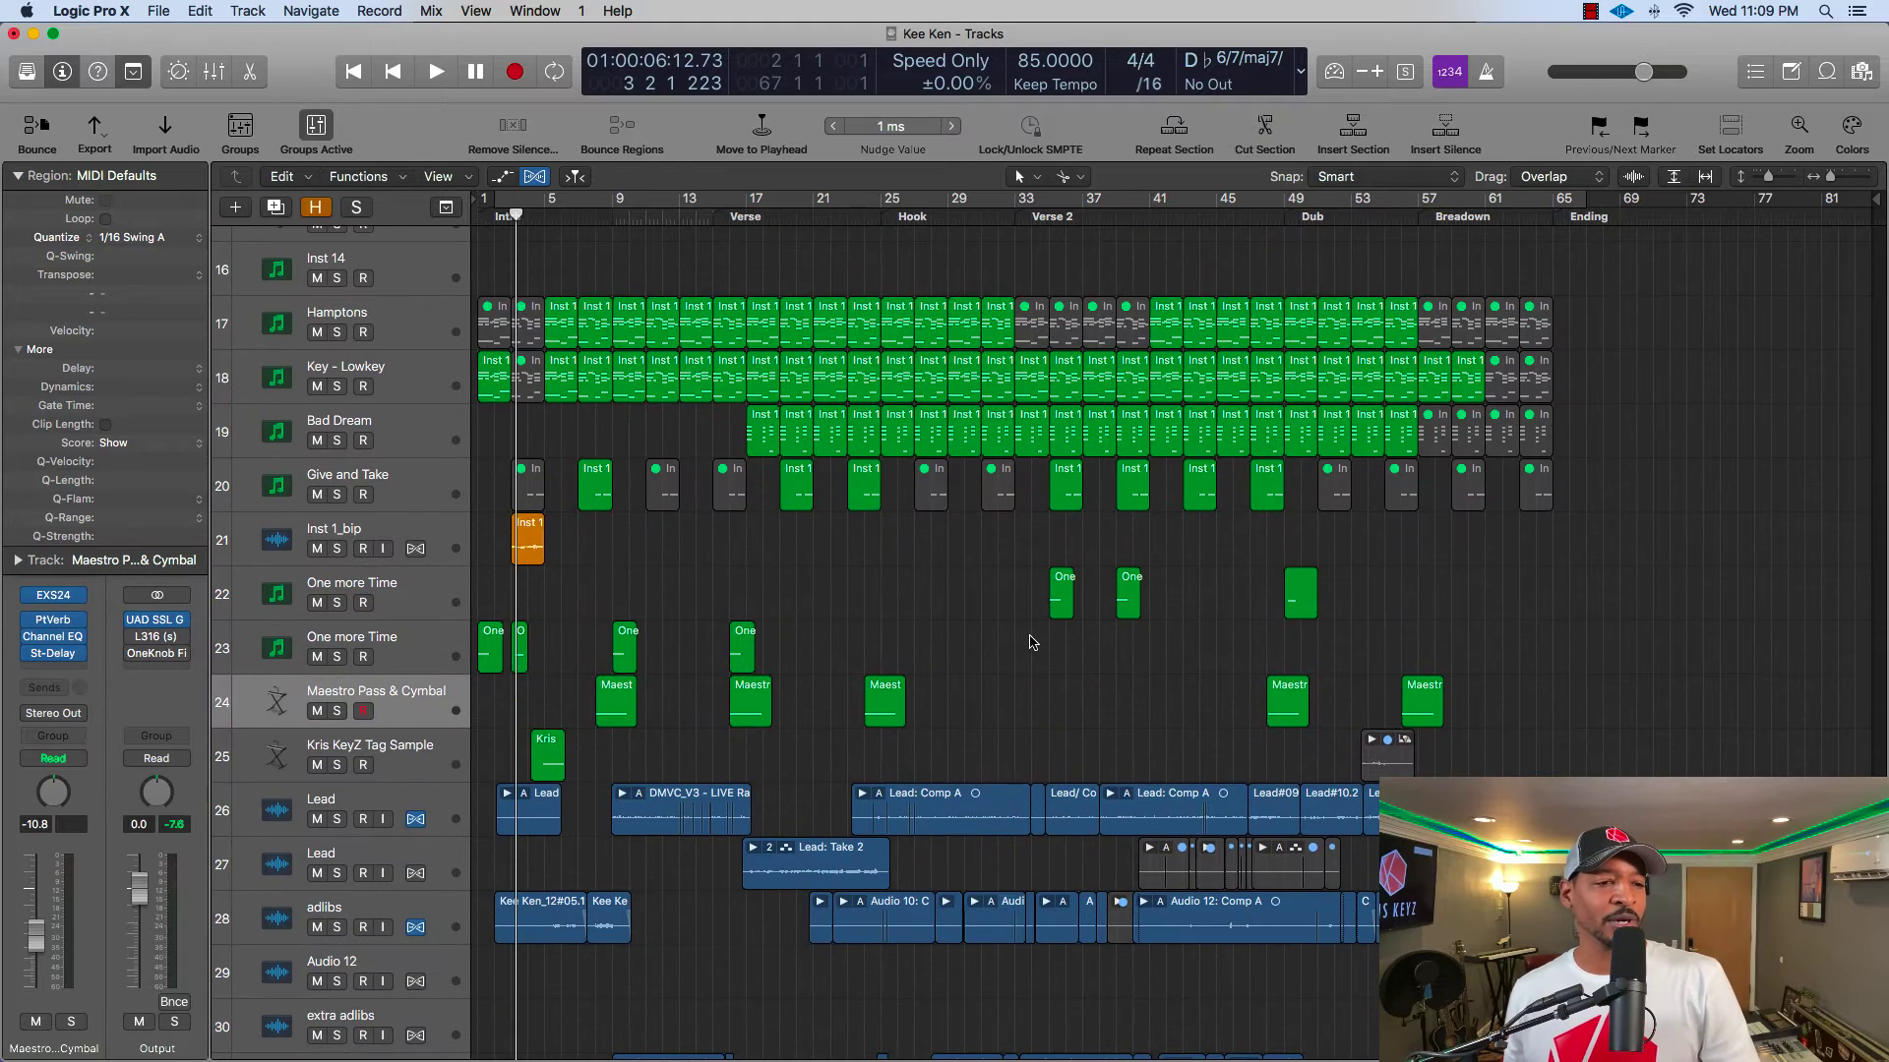
{"action": "scroll", "coordinate": [1026, 645], "scroll_direction": "up", "scroll_amount": 2}
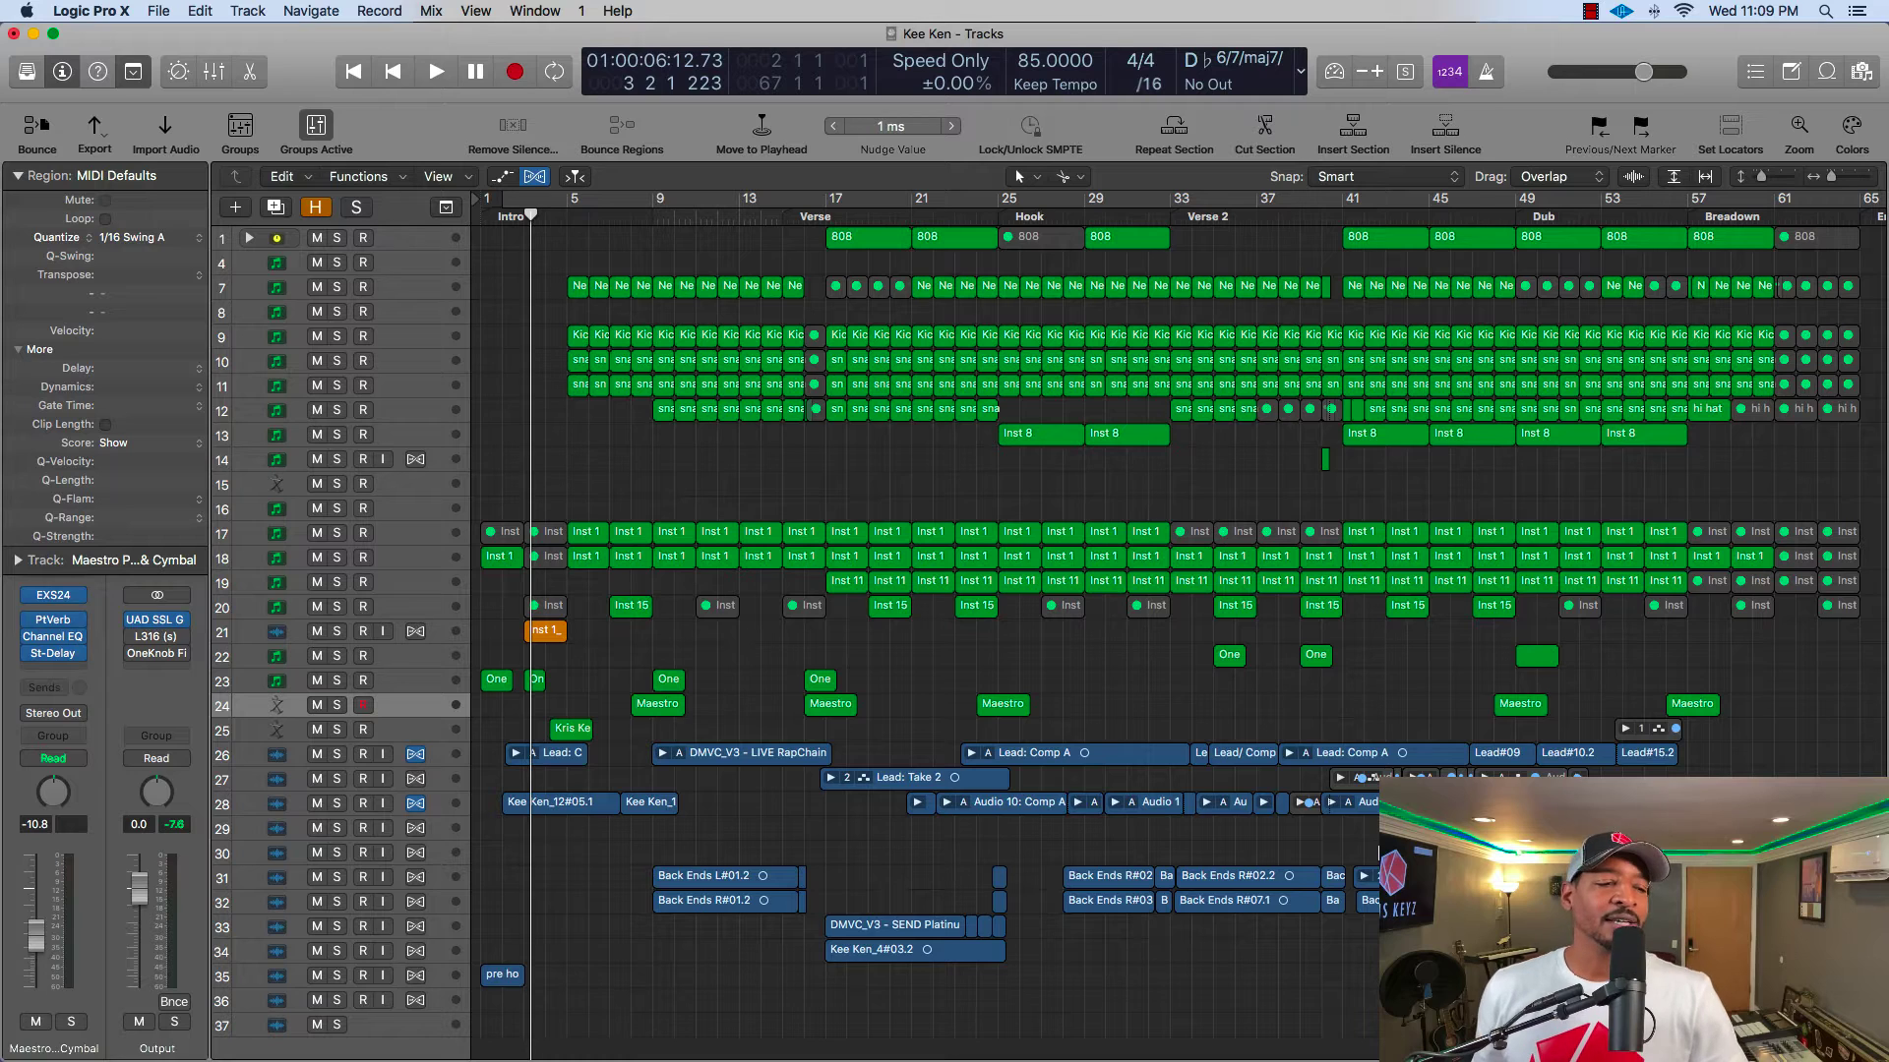
{"action": "scroll", "coordinate": [1375, 849], "scroll_direction": "down", "scroll_amount": 1}
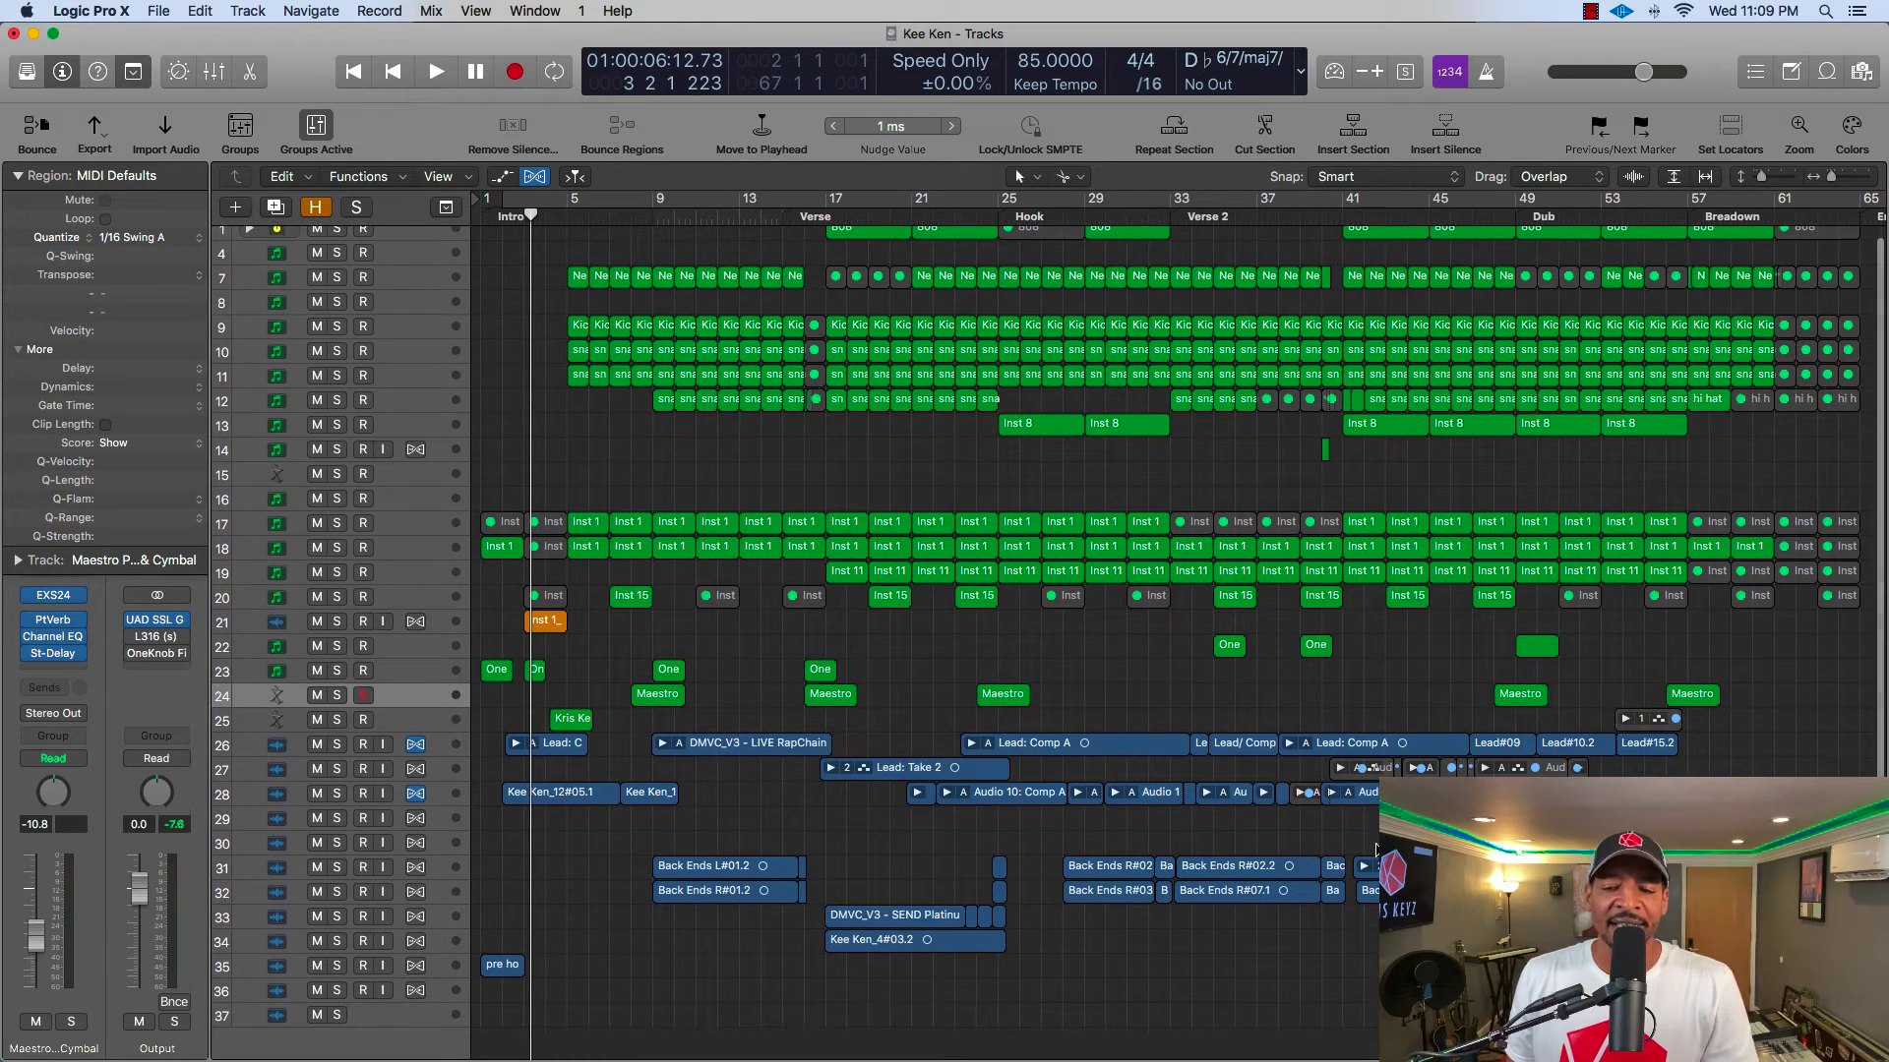
{"action": "scroll", "coordinate": [1375, 849], "scroll_direction": "down", "scroll_amount": 1}
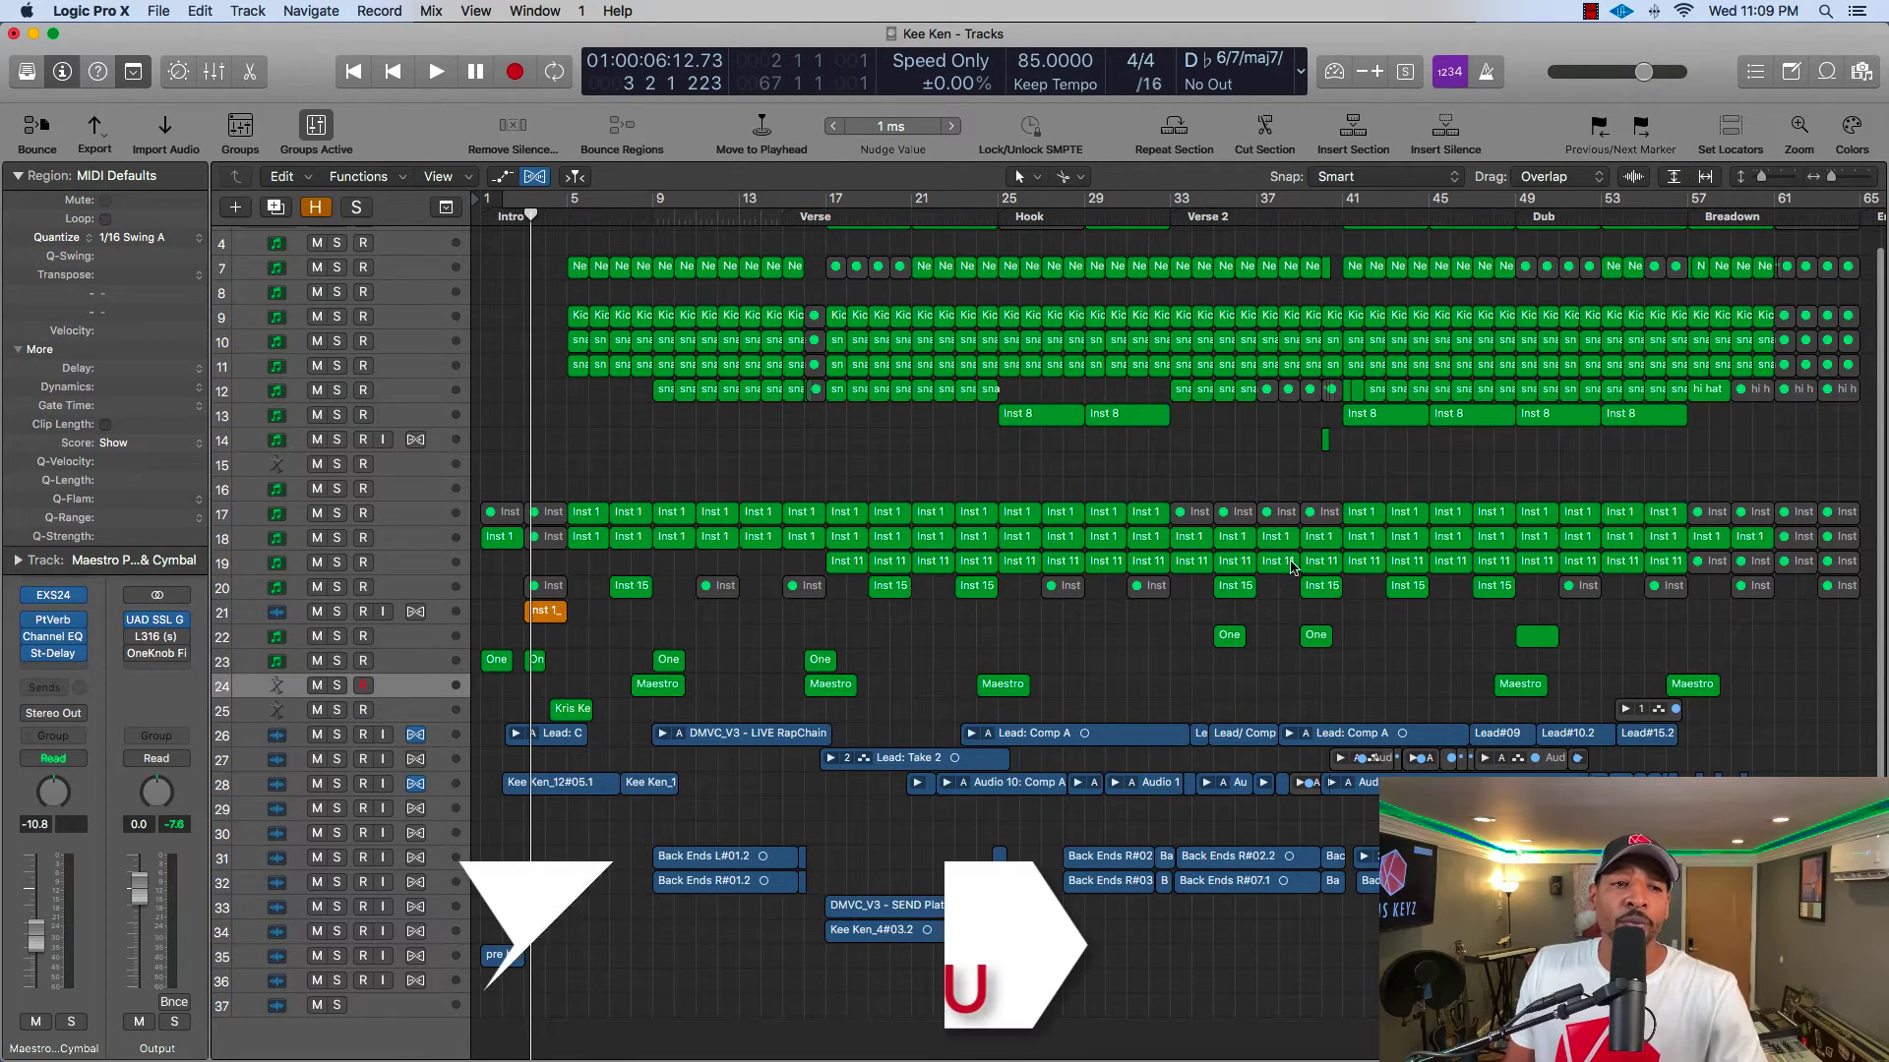
- Make the Zoom Tool the primary pointer tool and try it on the arrangement near the Hook section
{"action": "left_click", "coordinate": [1022, 179]}
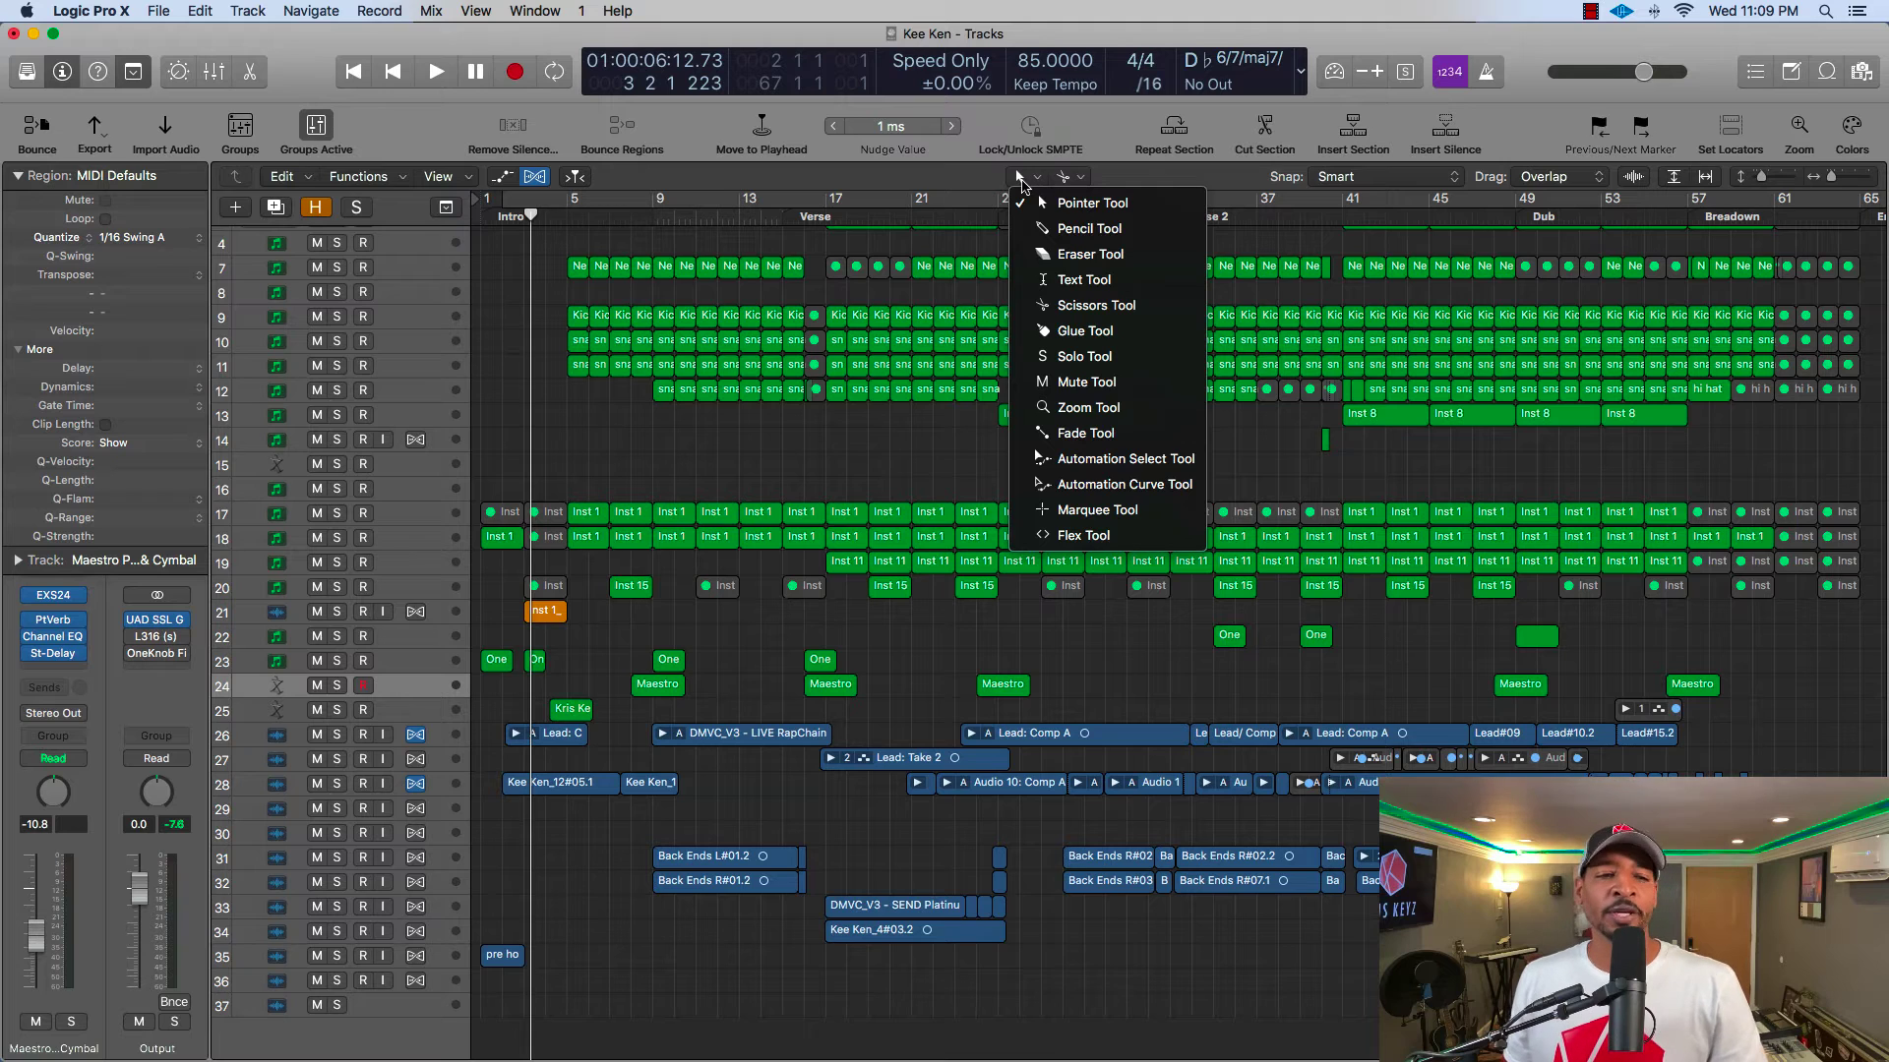
{"action": "left_click", "coordinate": [1028, 184]}
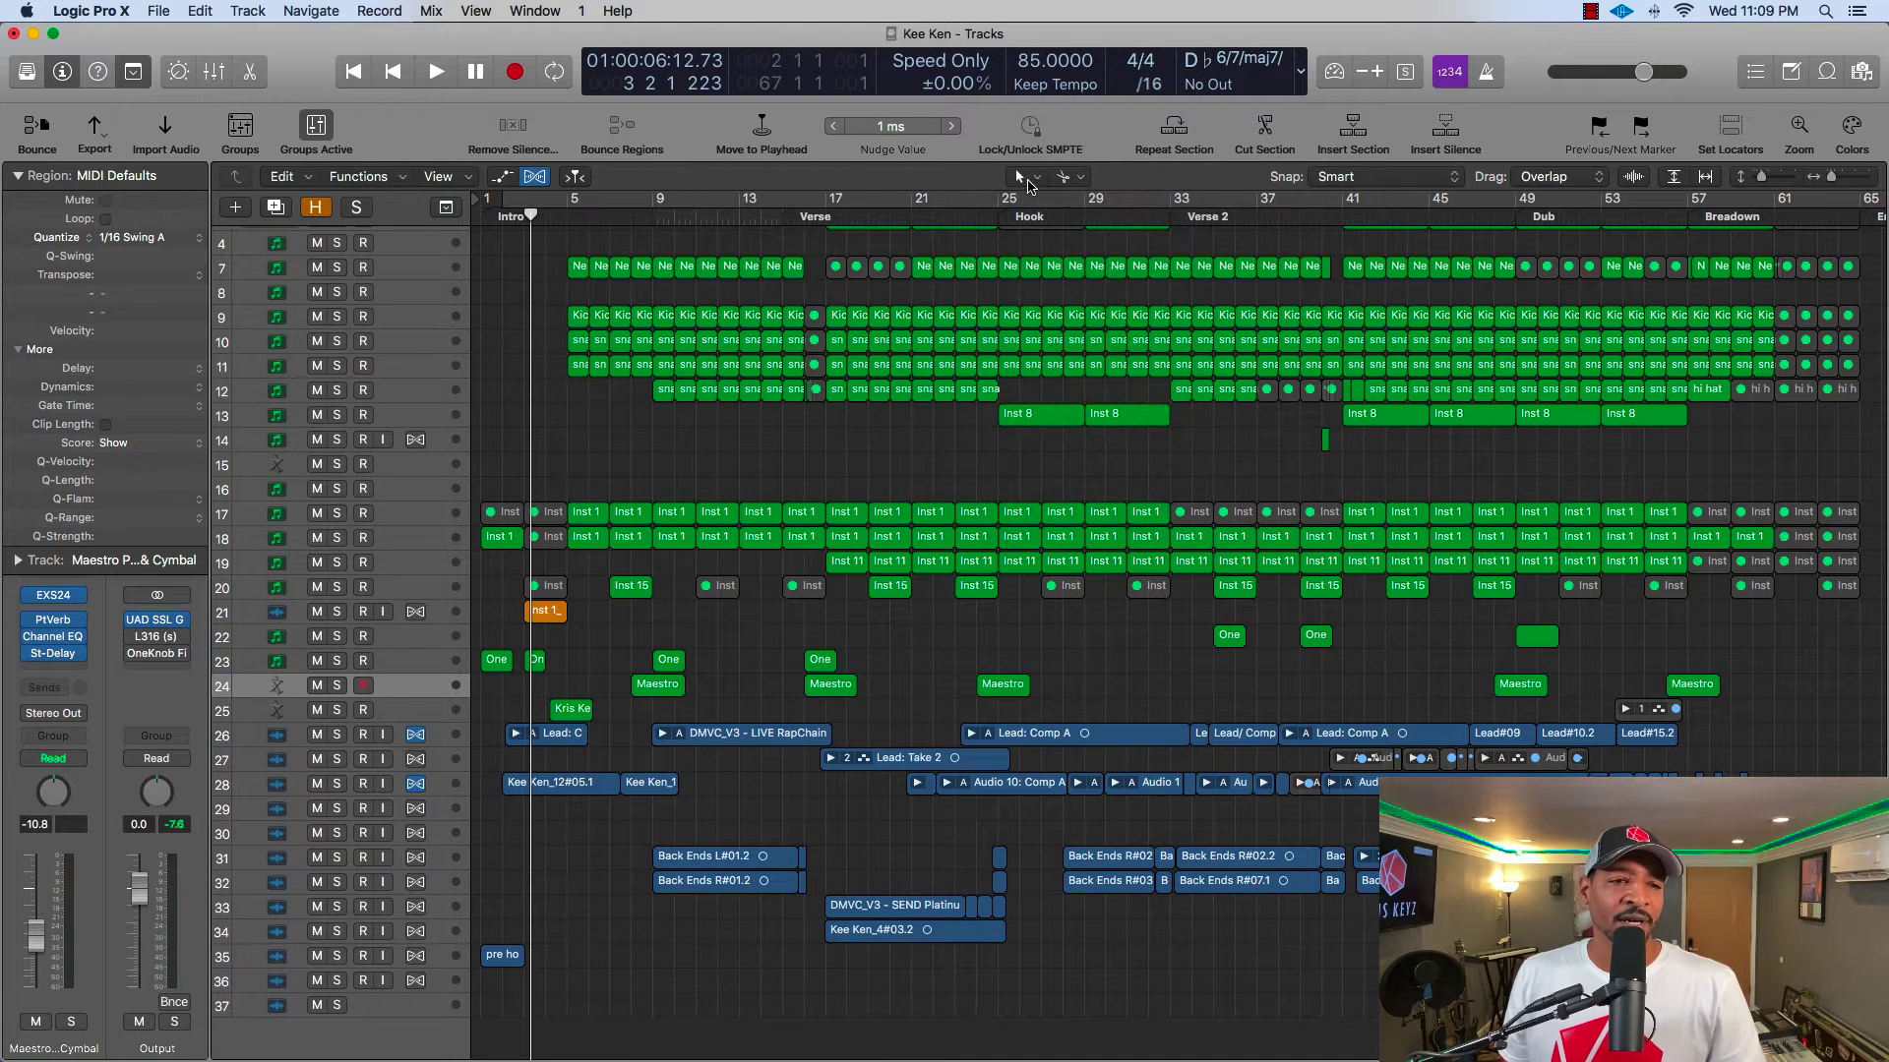
{"action": "left_click", "coordinate": [1028, 184]}
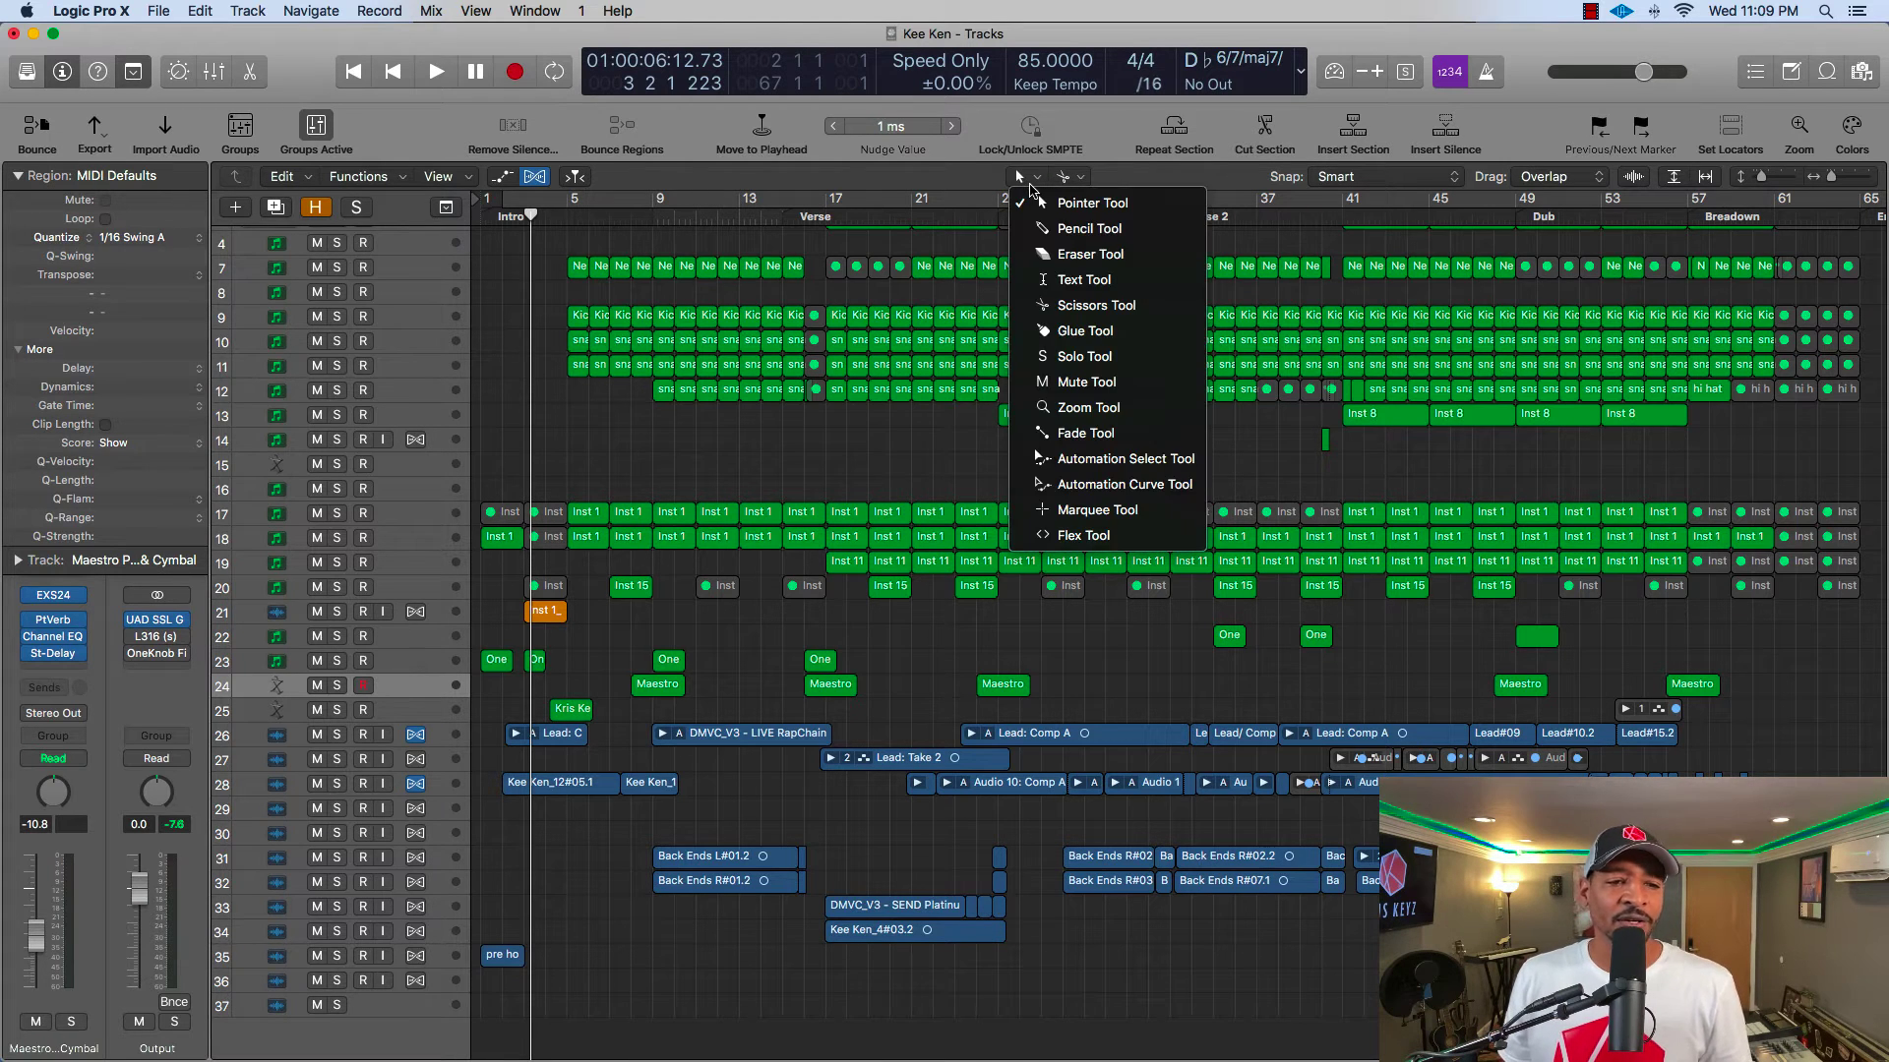
{"action": "left_click", "coordinate": [1086, 409]}
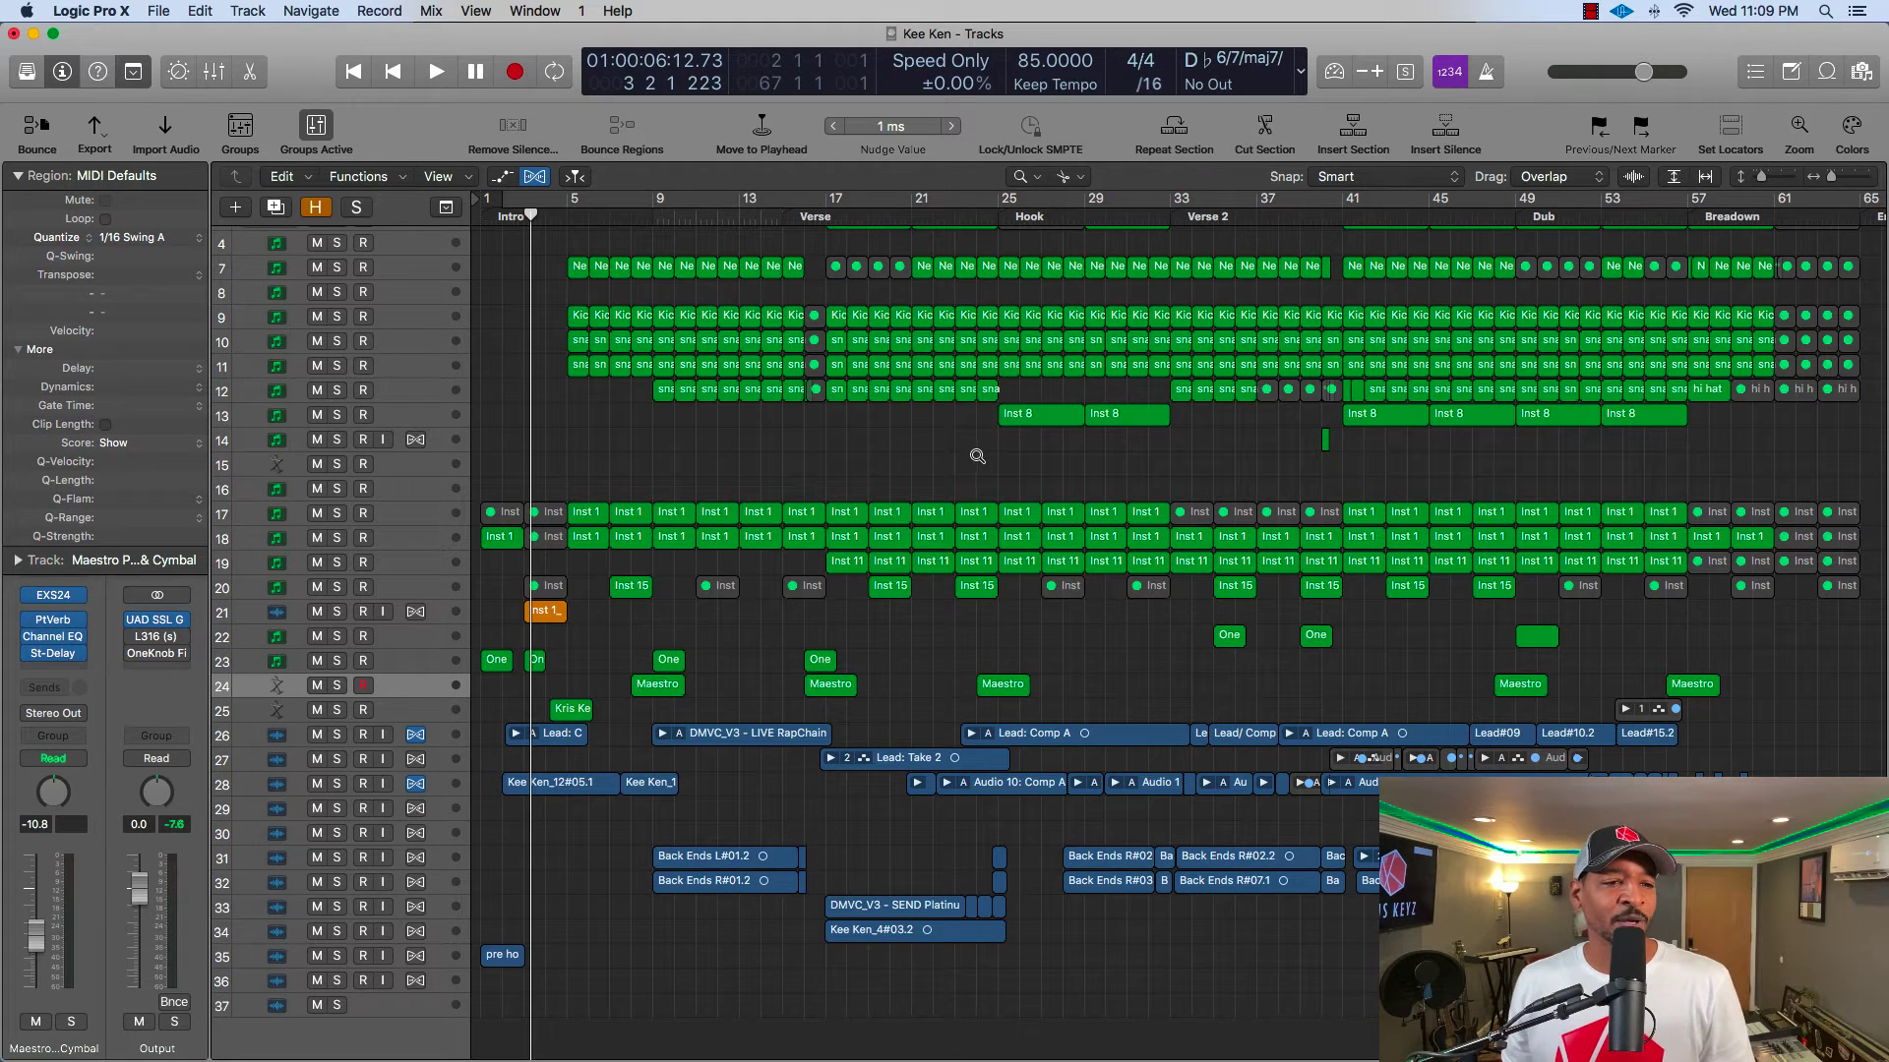
{"action": "left_click", "coordinate": [1021, 416]}
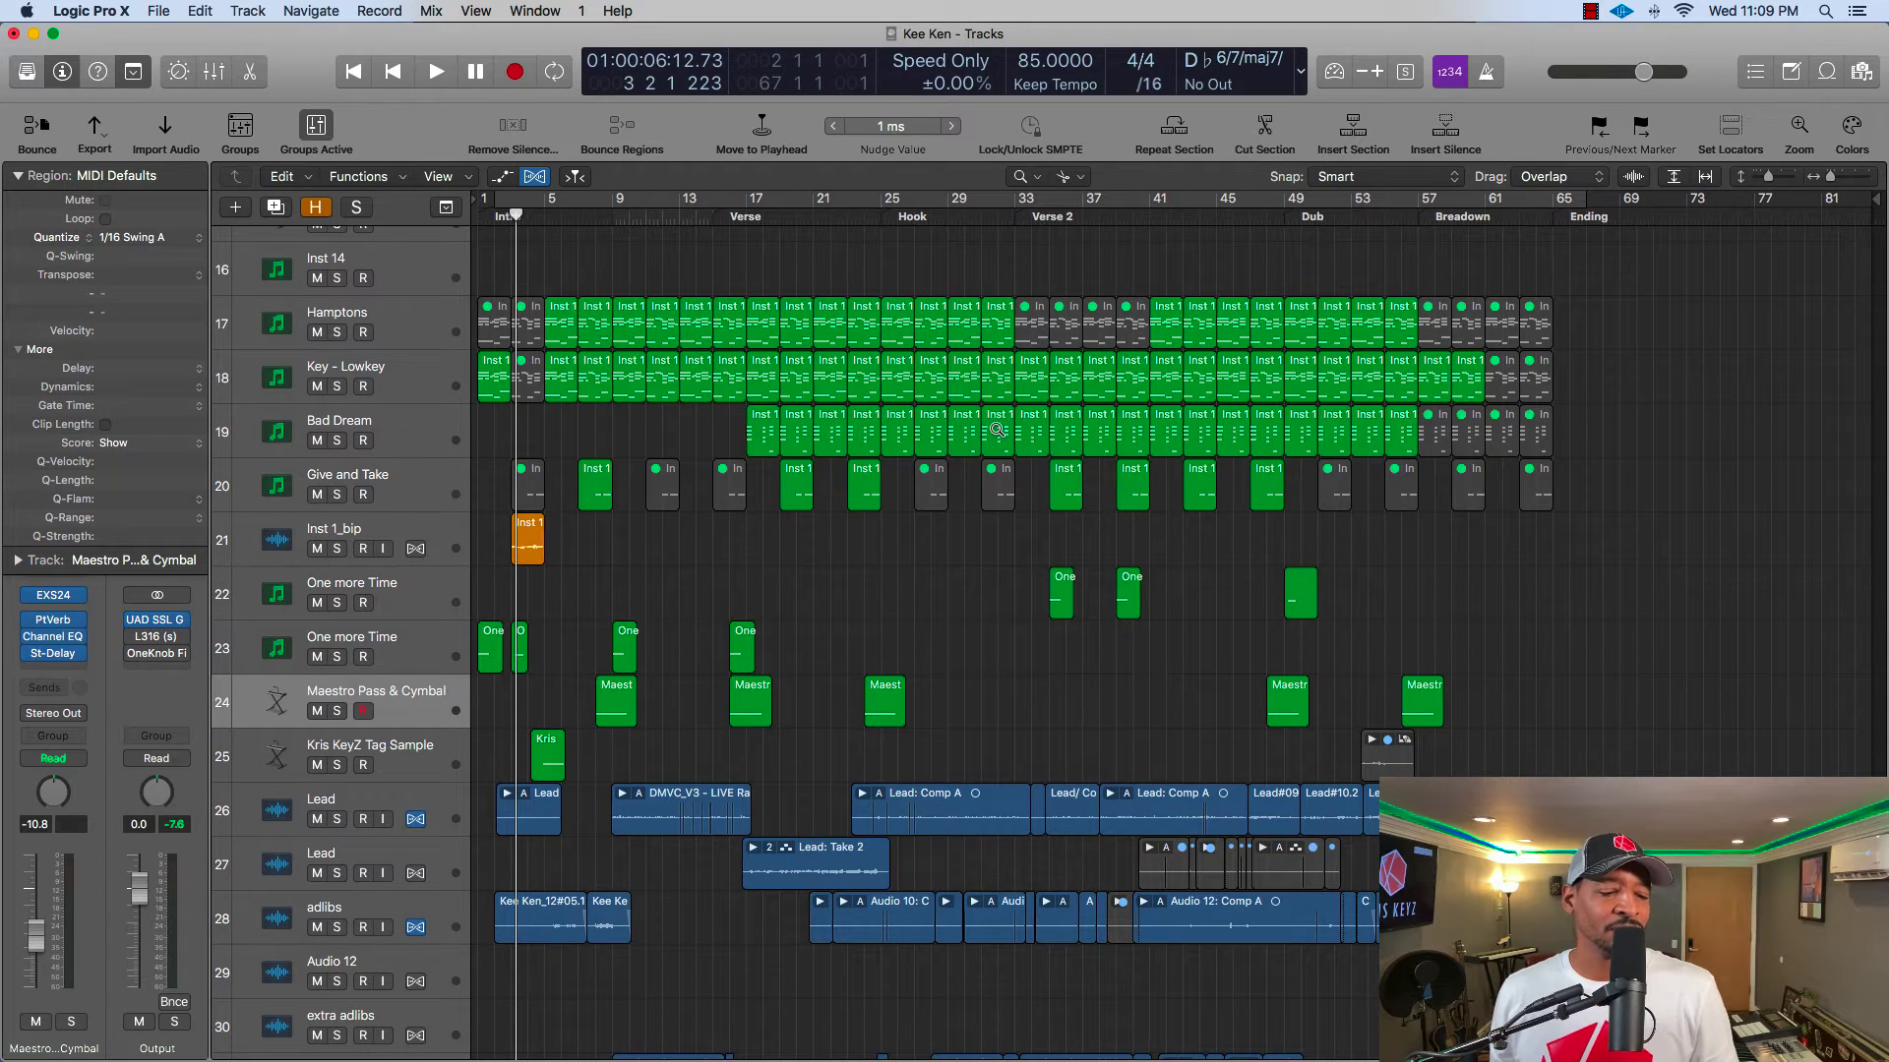
- Restore the Pointer Tool as the primary tool and assign the Zoom Tool as the secondary tool
{"action": "left_click", "coordinate": [1023, 177]}
{"action": "left_click", "coordinate": [1043, 204]}
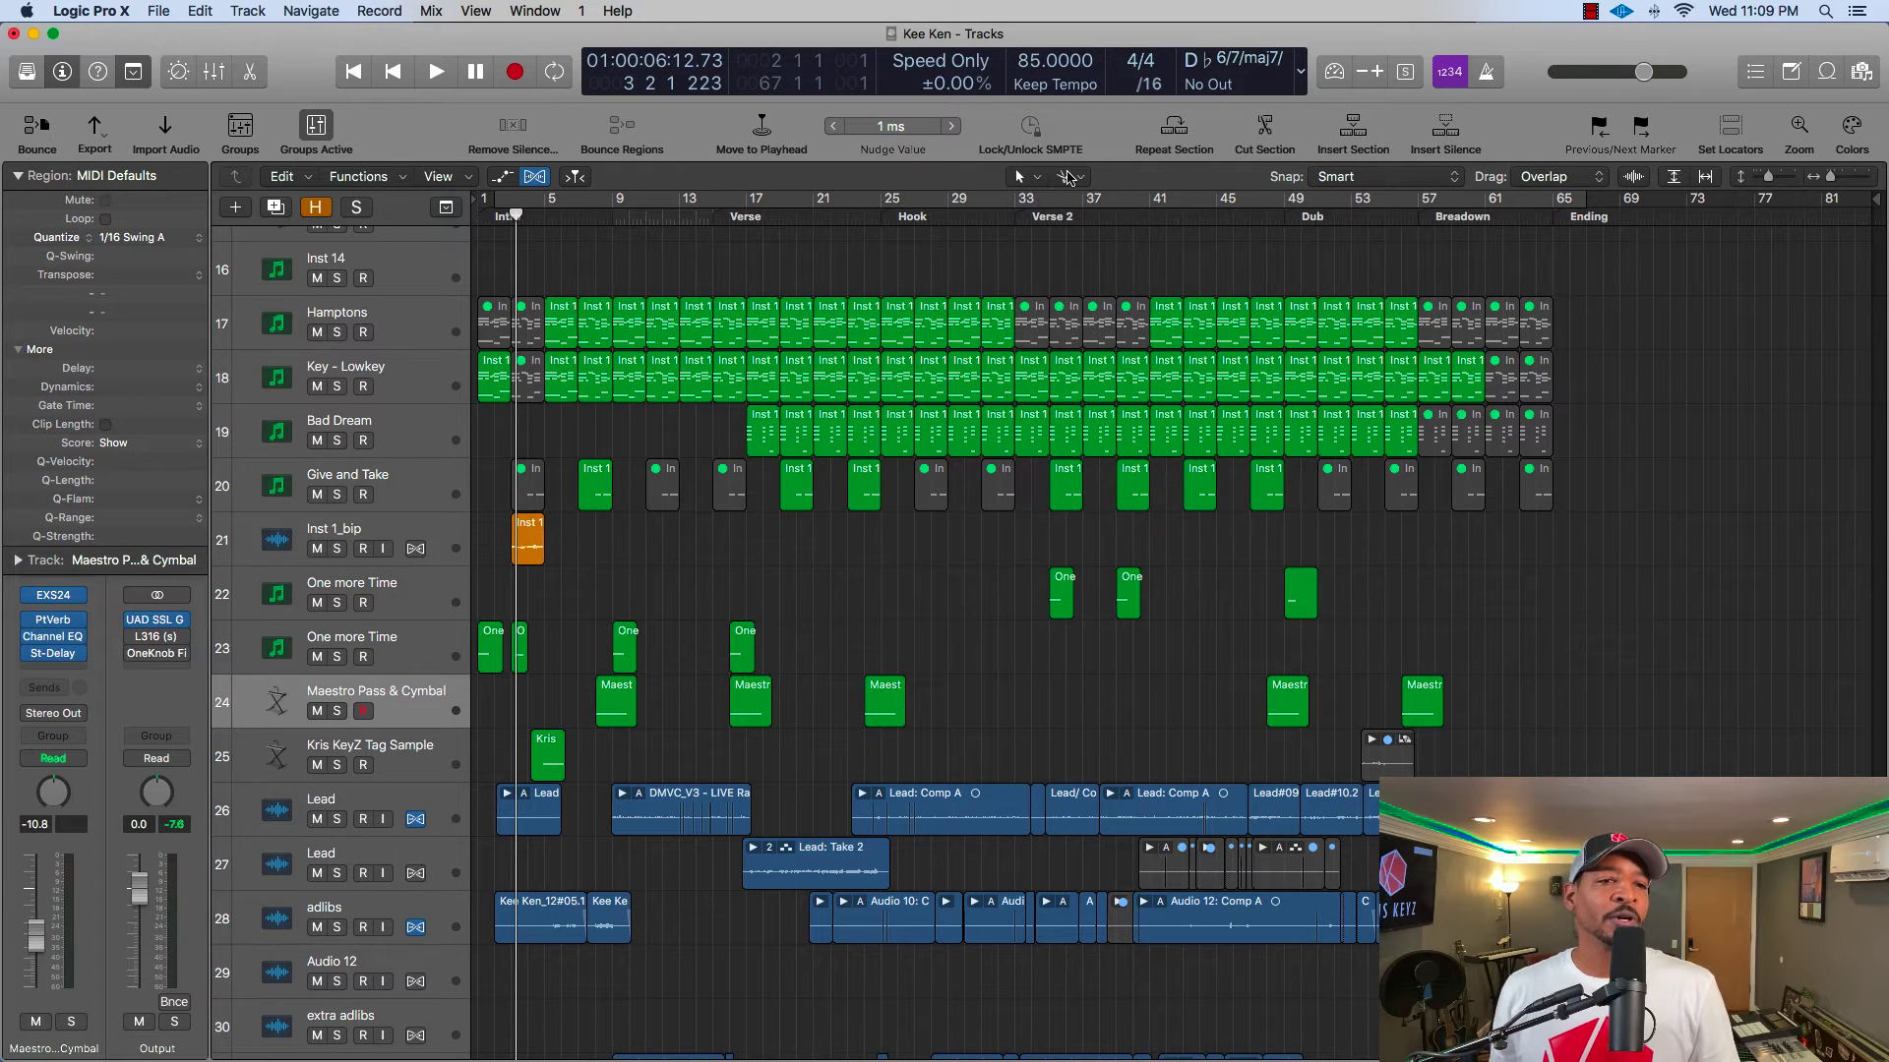
{"action": "left_click", "coordinate": [1068, 177]}
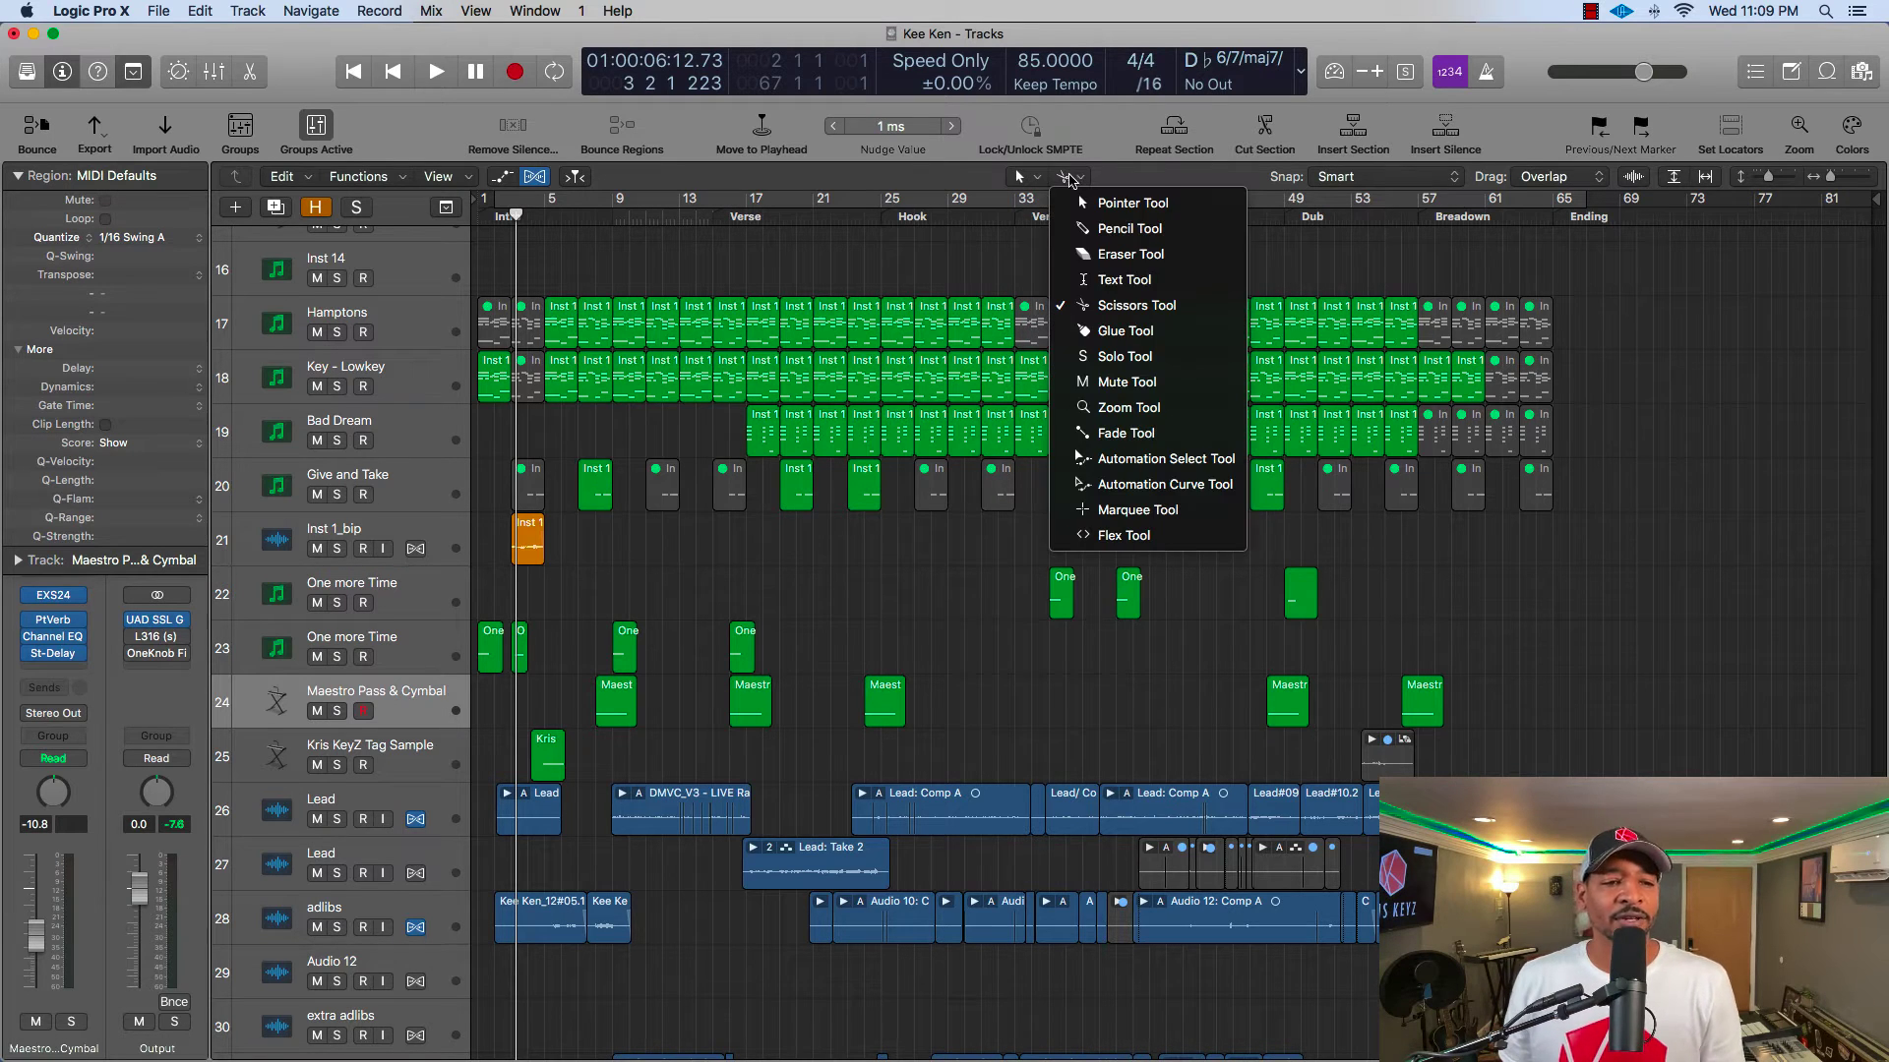
{"action": "left_click", "coordinate": [1124, 410]}
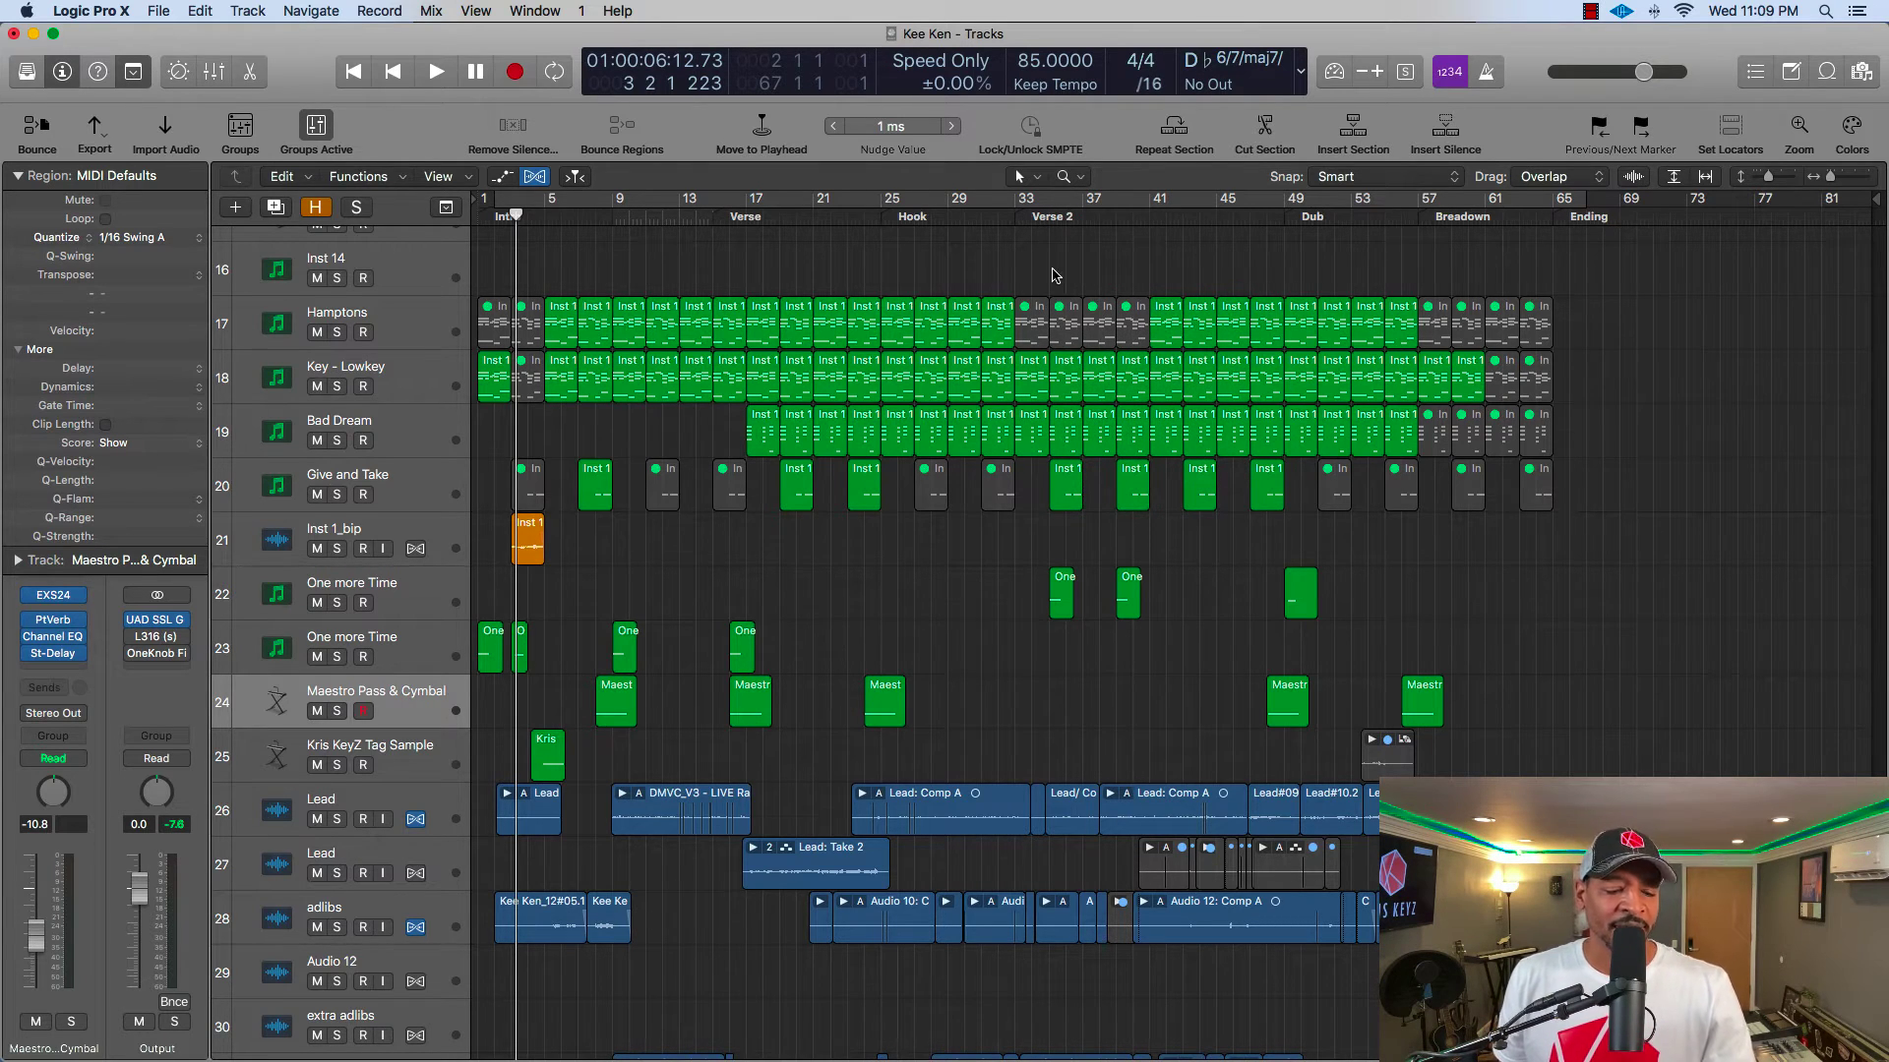
{"action": "left_click", "coordinate": [1070, 175]}
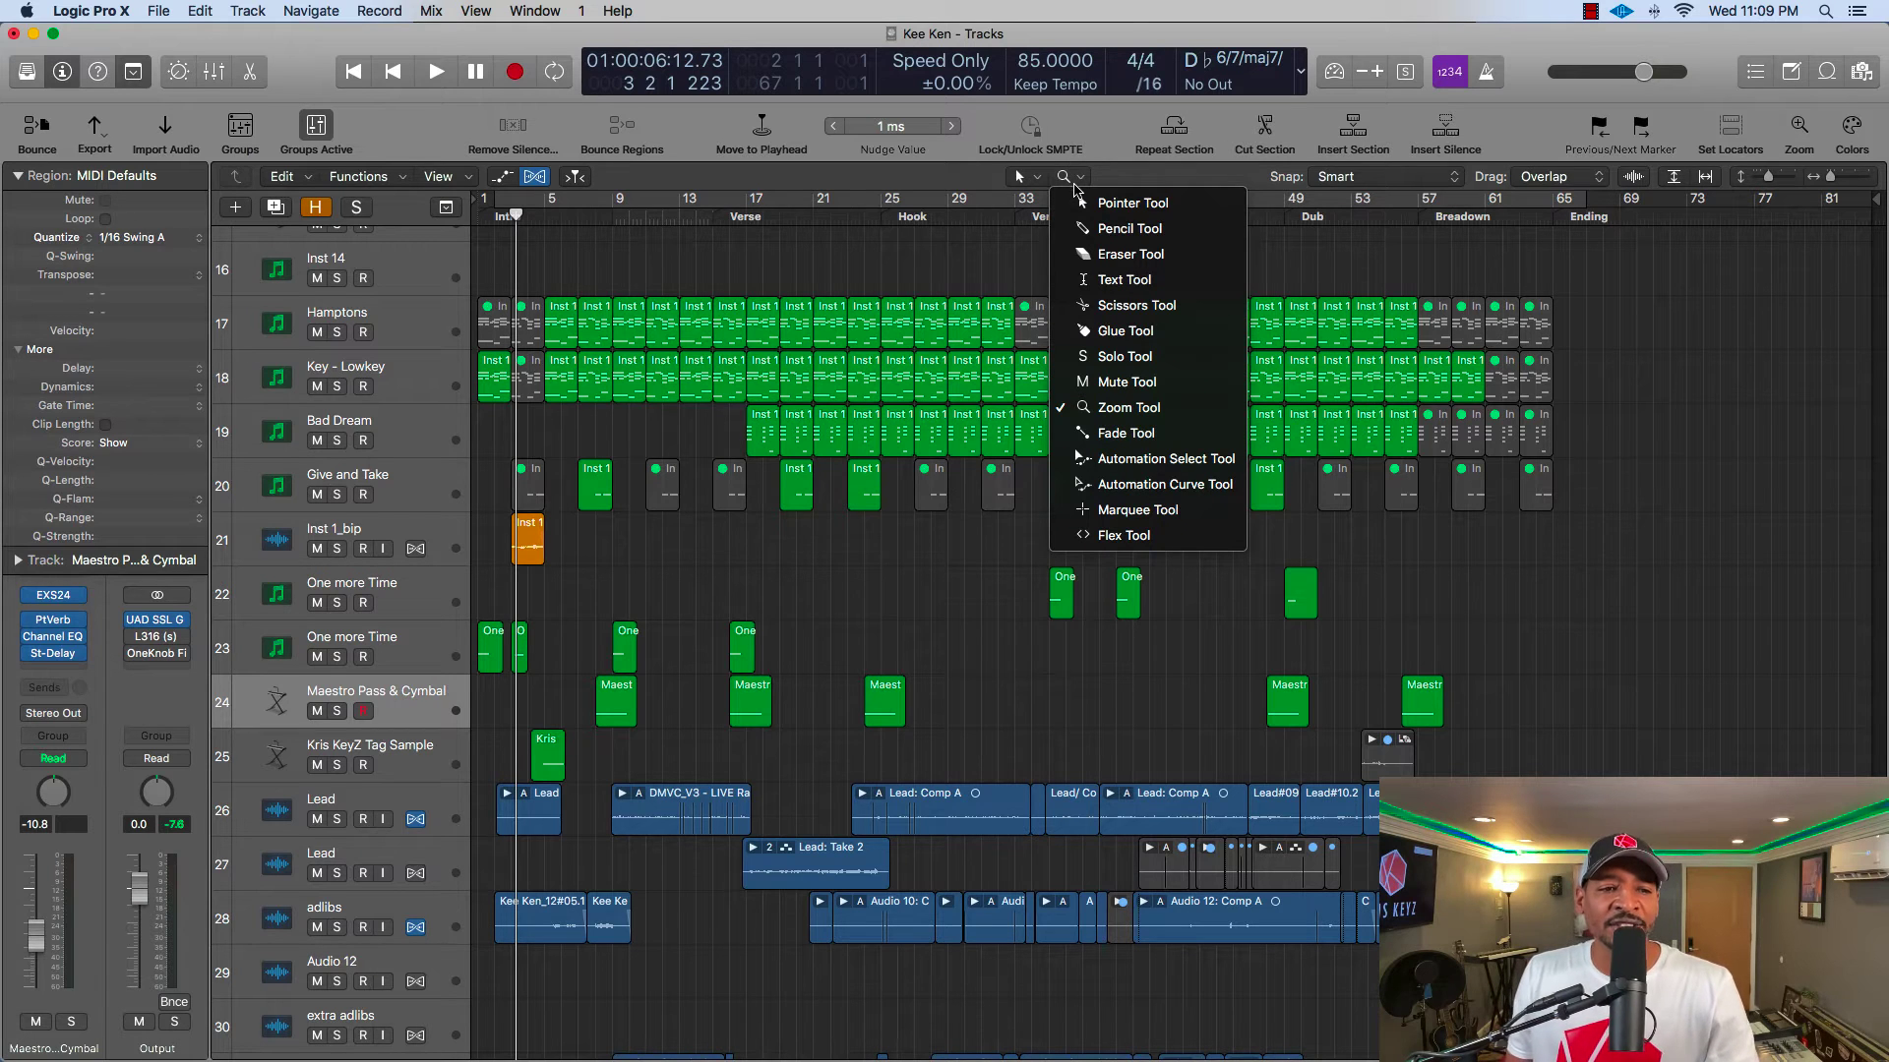
{"action": "left_click", "coordinate": [1105, 410]}
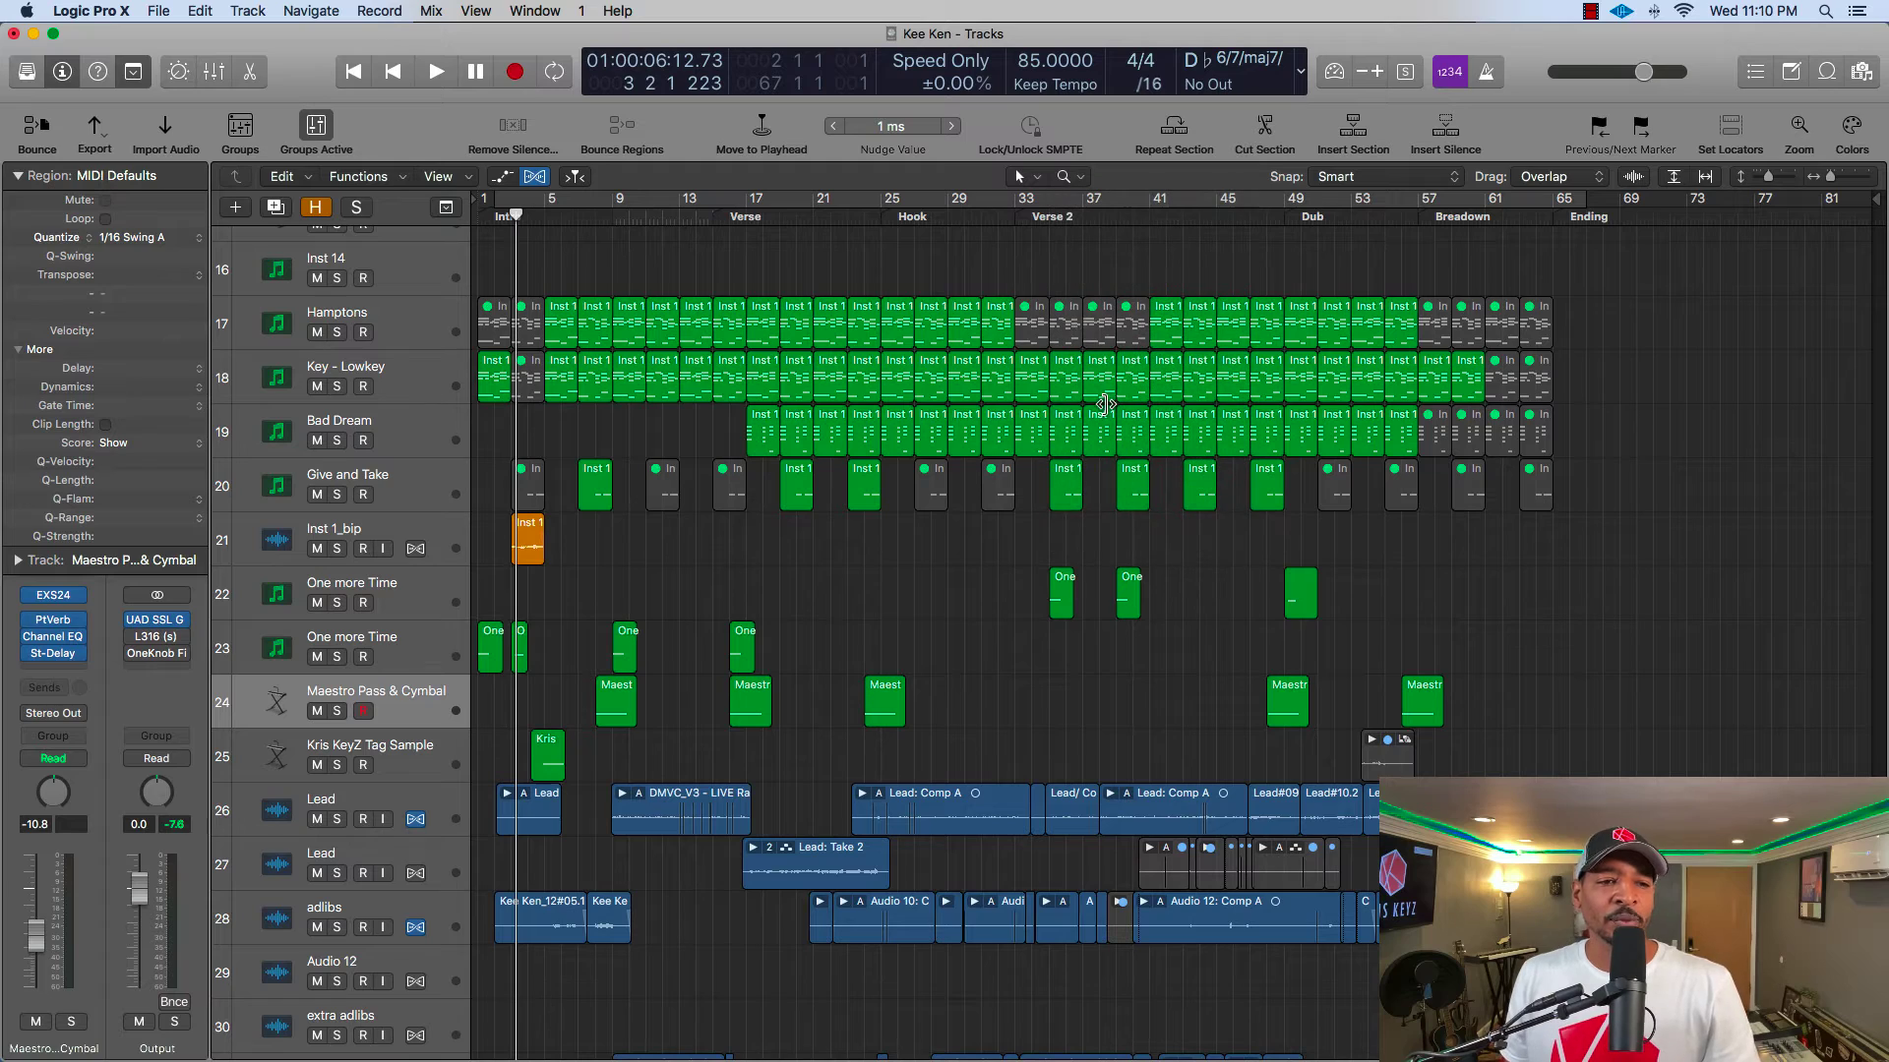
- Magnify the area around the Inst 15 region at bar 15 on Give and Take with the Zoom Tool, then return to the overview
{"action": "scroll", "coordinate": [1016, 364], "scroll_direction": "up", "scroll_amount": 1}
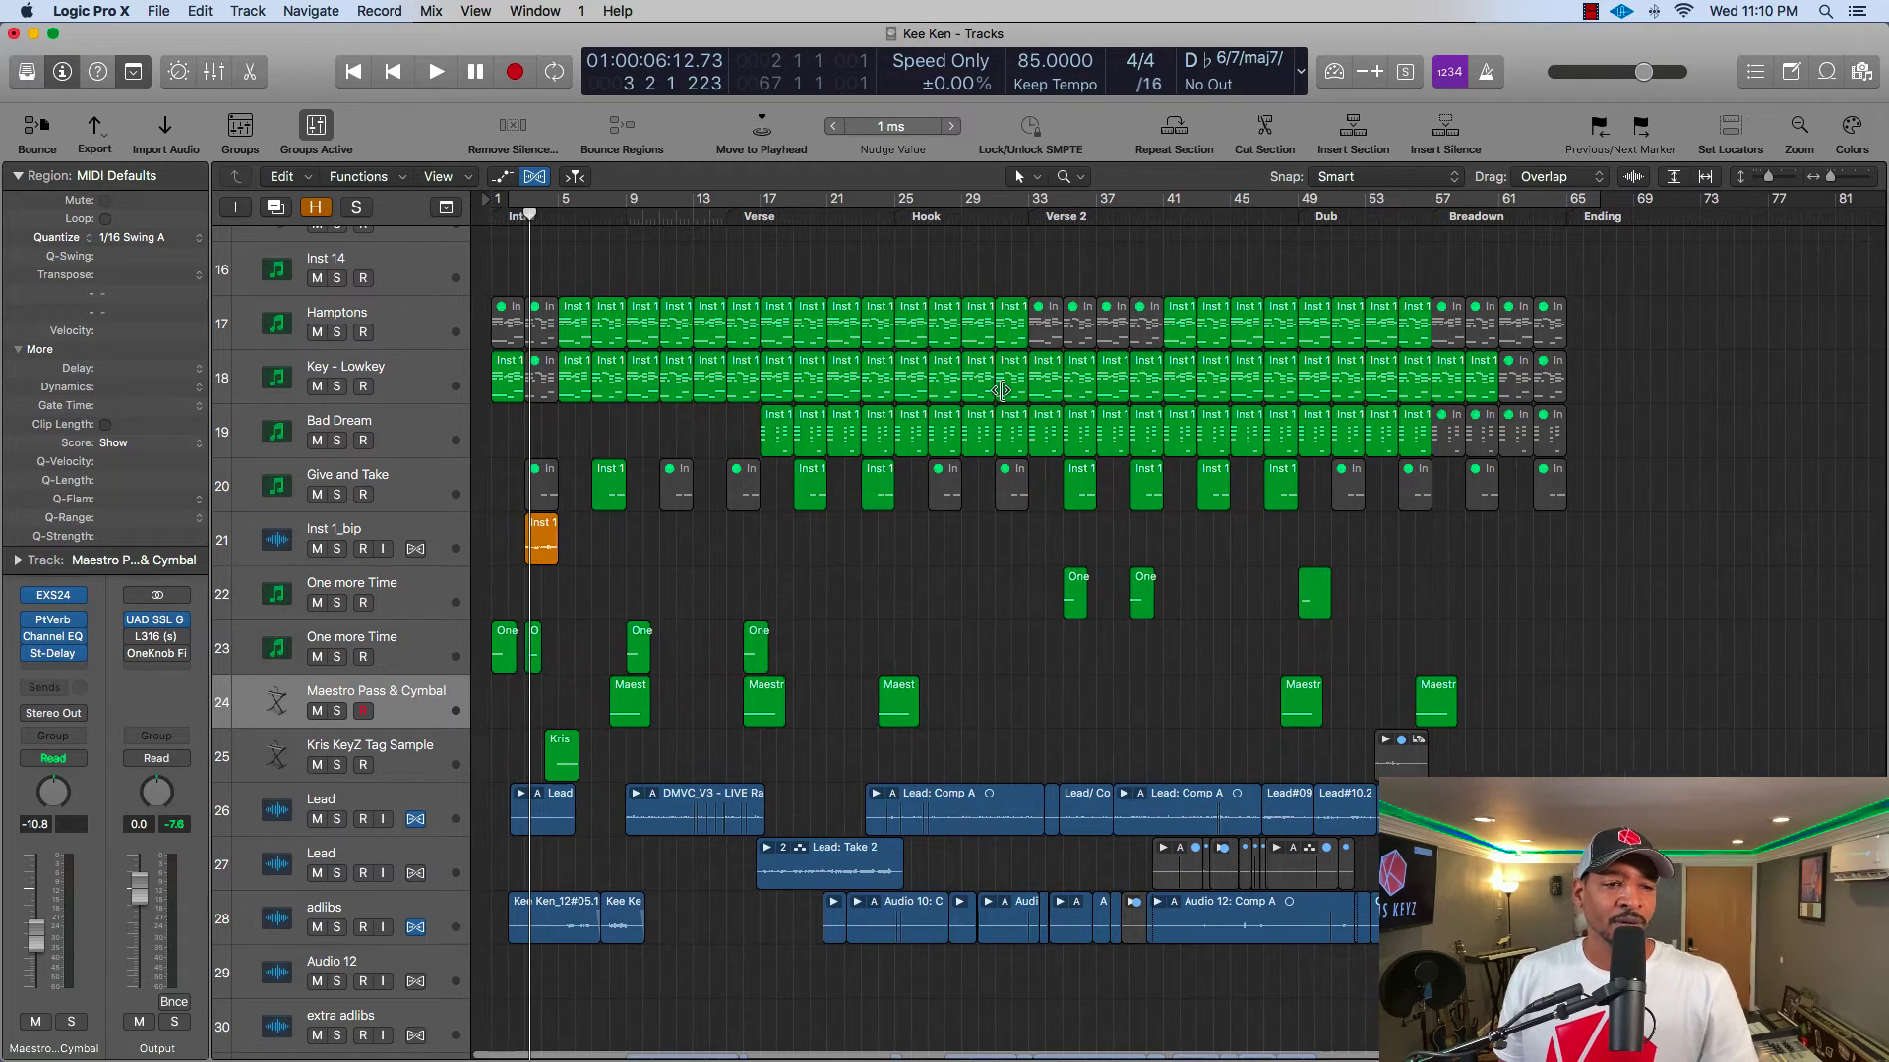
{"action": "scroll", "coordinate": [939, 610], "scroll_direction": "up", "scroll_amount": 5}
{"action": "scroll", "coordinate": [978, 531], "scroll_direction": "down", "scroll_amount": 2}
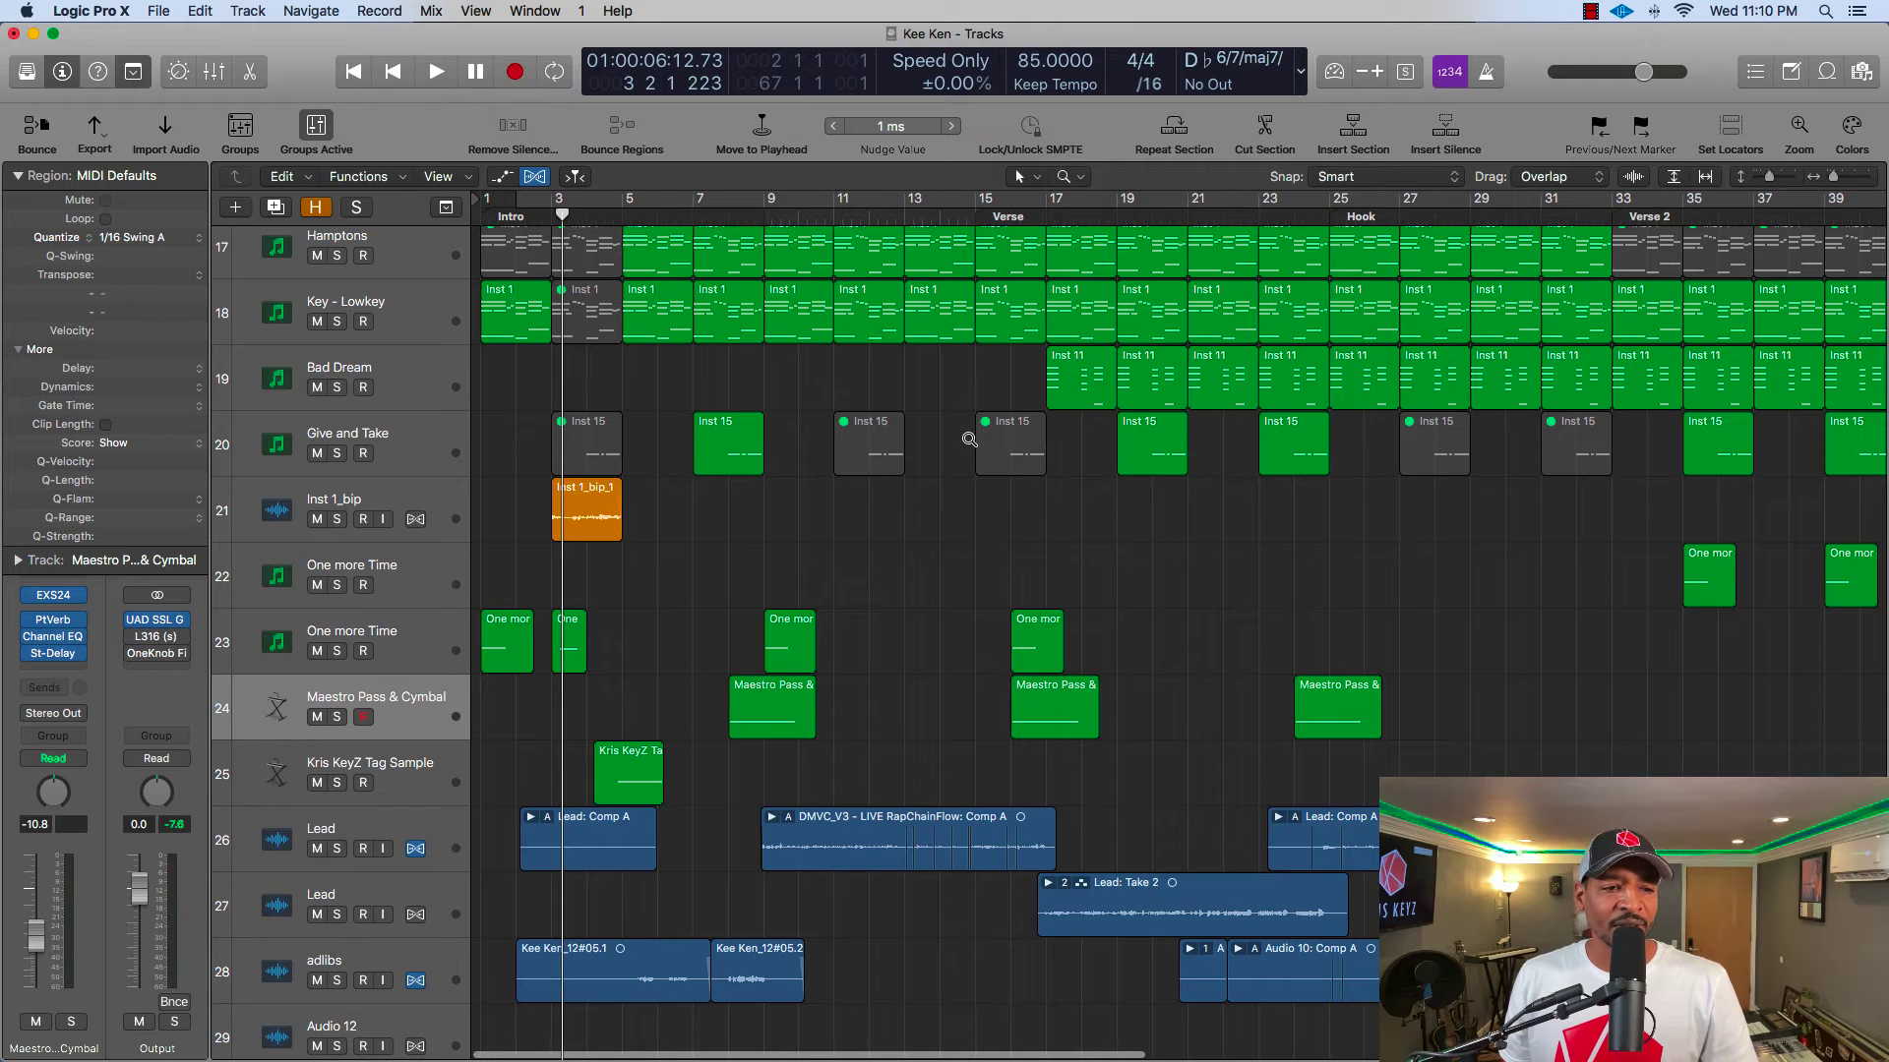
{"action": "left_click_drag", "start_coordinate": [955, 433], "coordinate": [1094, 539]}
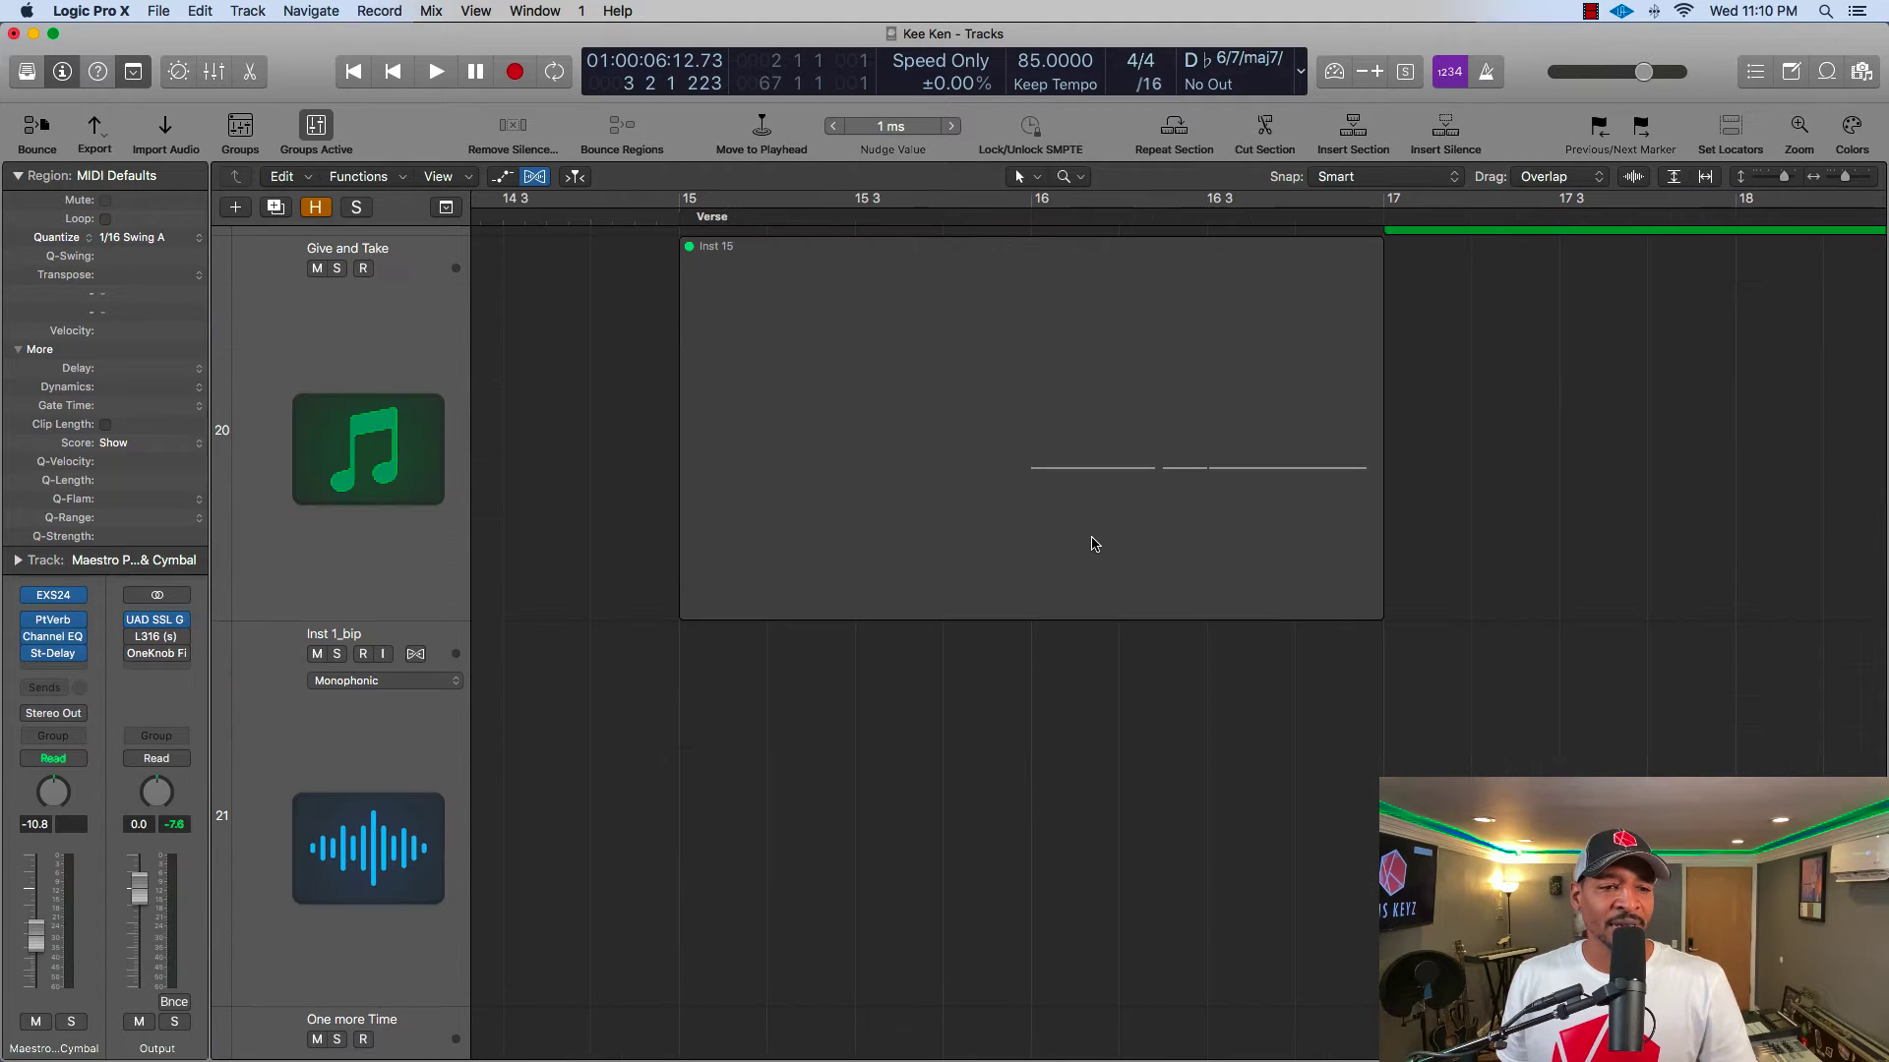
{"action": "left_click", "coordinate": [1063, 536]}
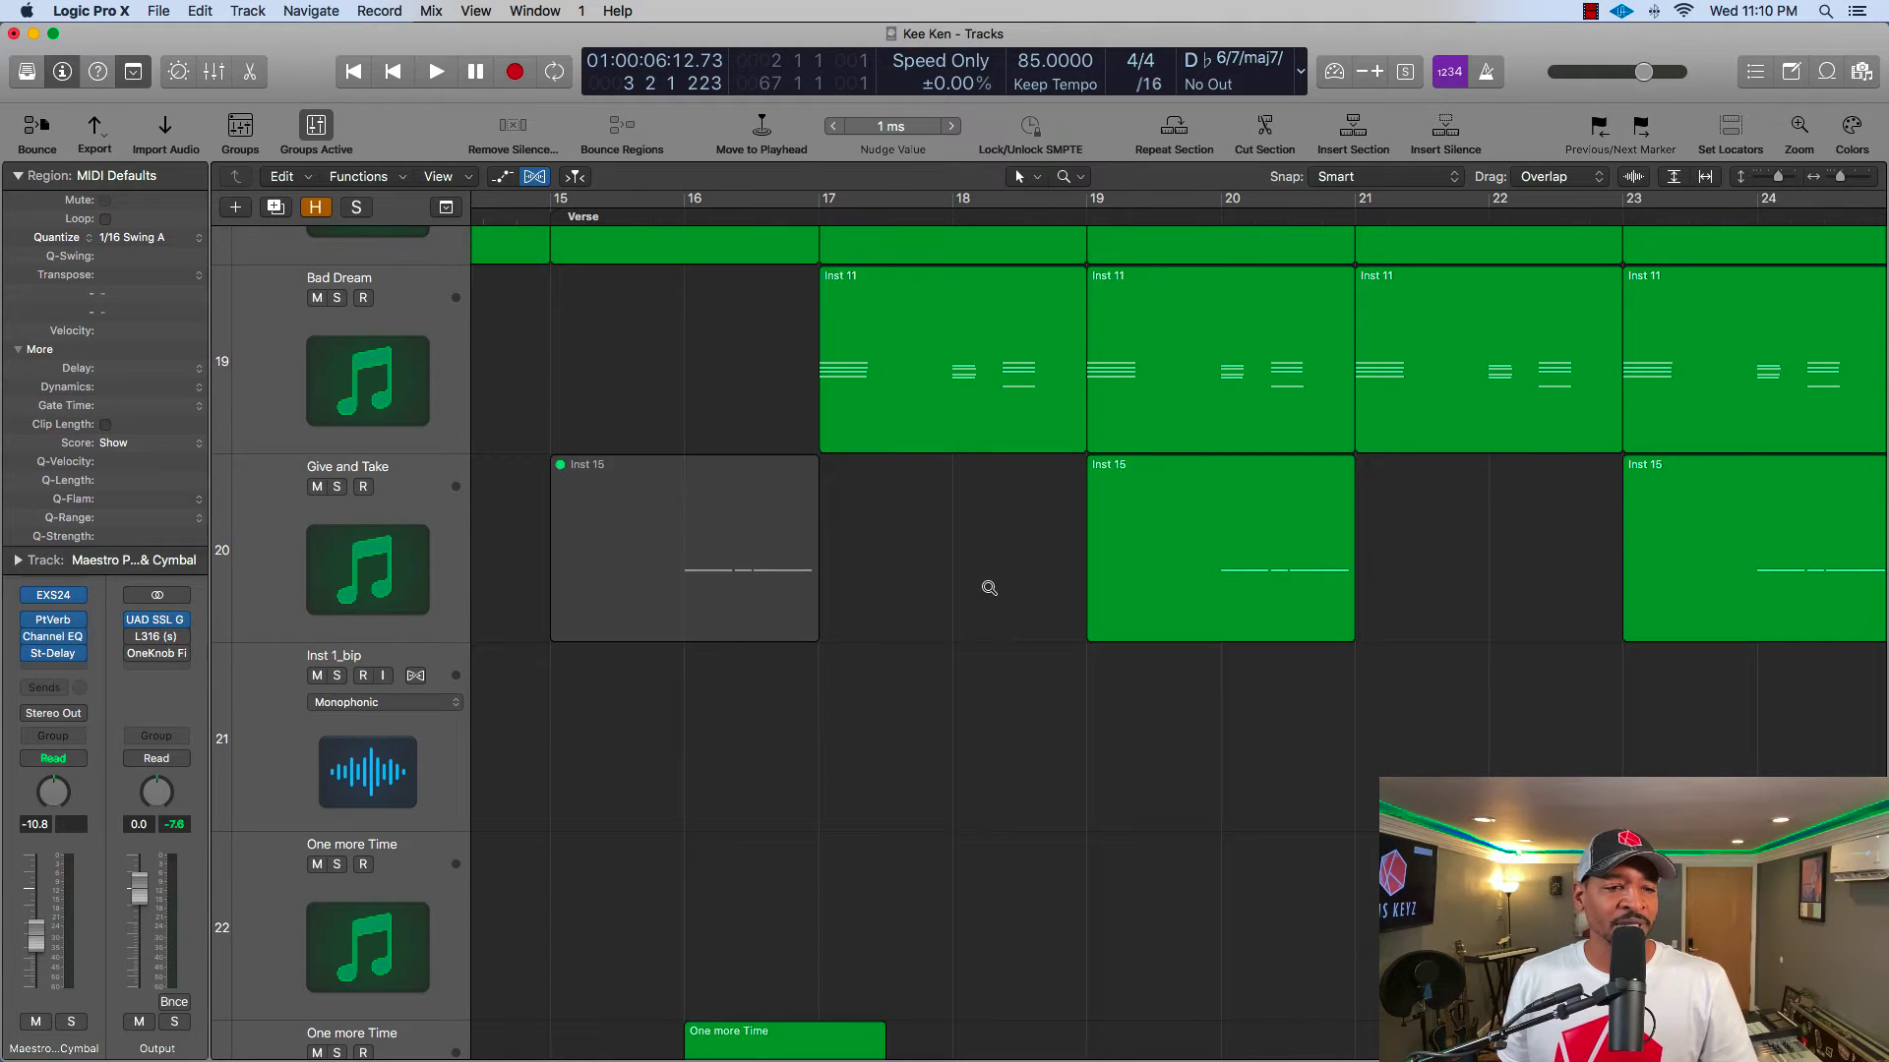
{"action": "left_click_drag", "start_coordinate": [974, 564], "coordinate": [1558, 876]}
{"action": "left_click", "coordinate": [1152, 632]}
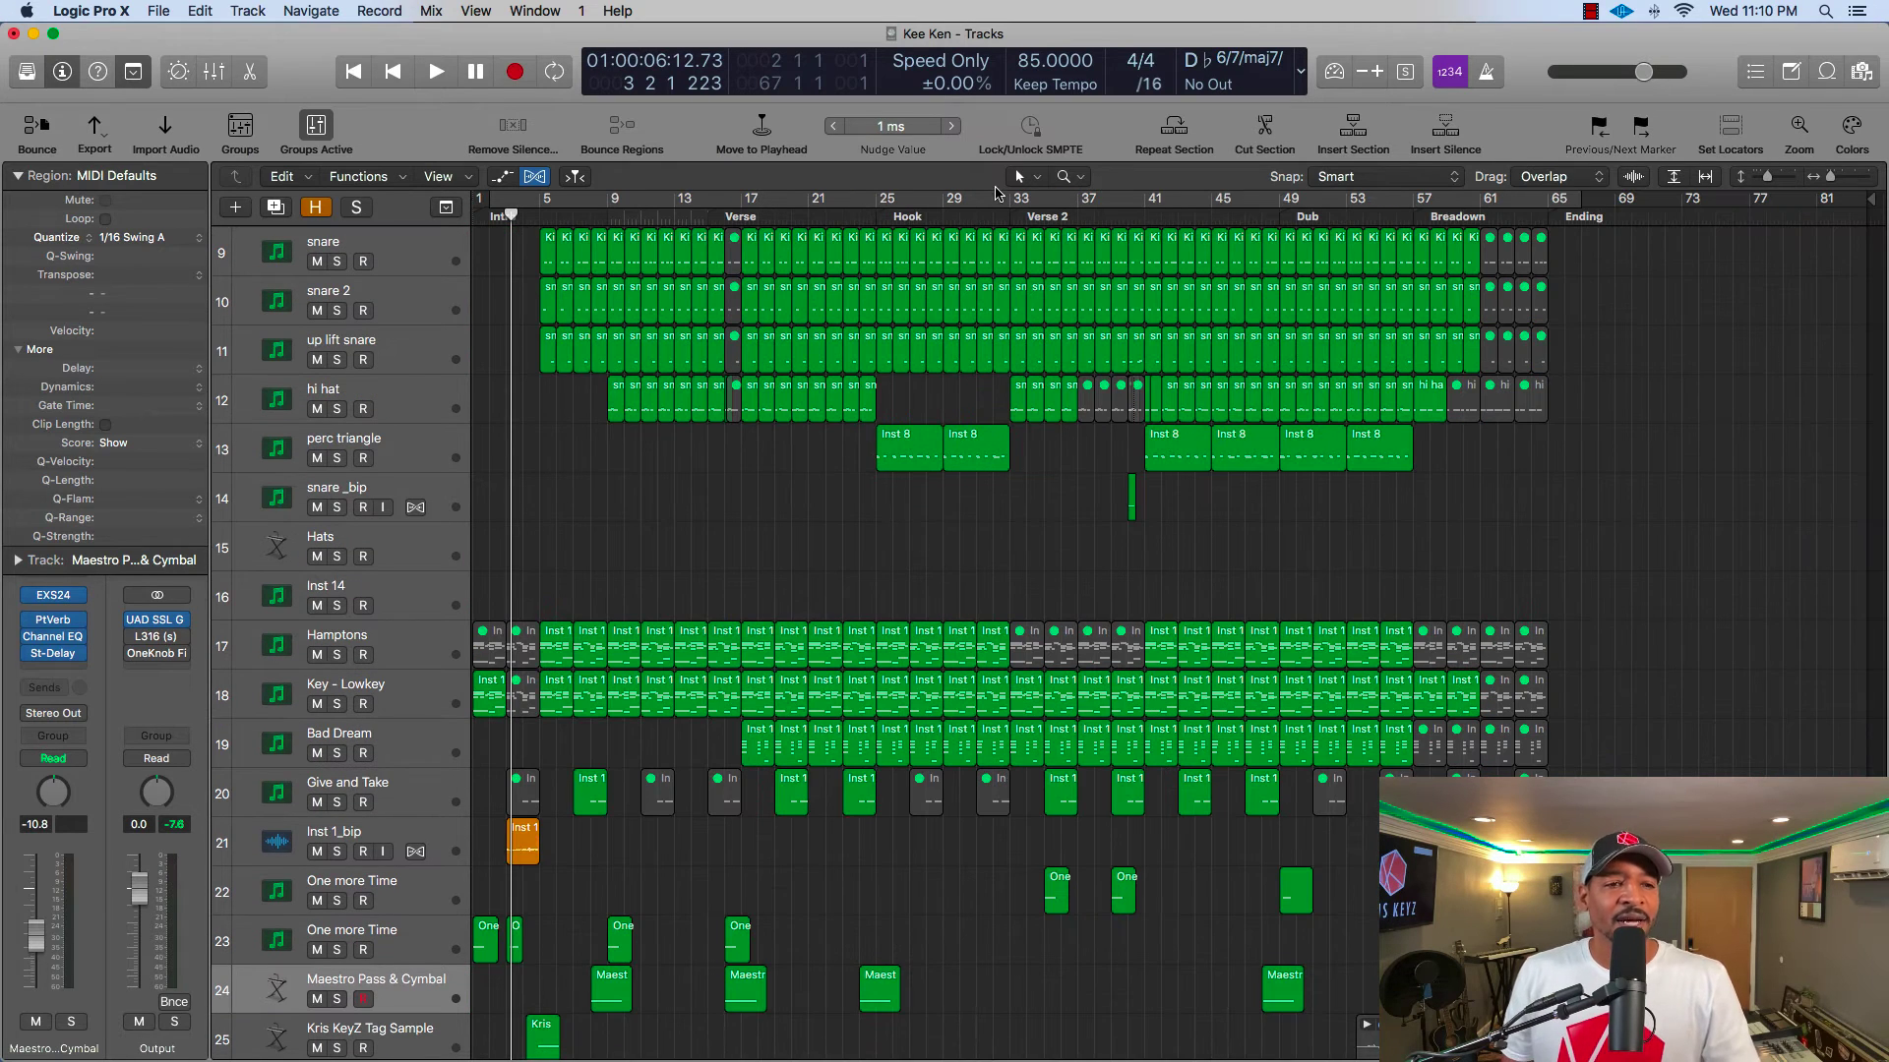
- Set the secondary tool to the Pointer Tool, then zoom the arrangement in and out until tracks 1 to 28 are in view
{"action": "left_click", "coordinate": [1067, 177]}
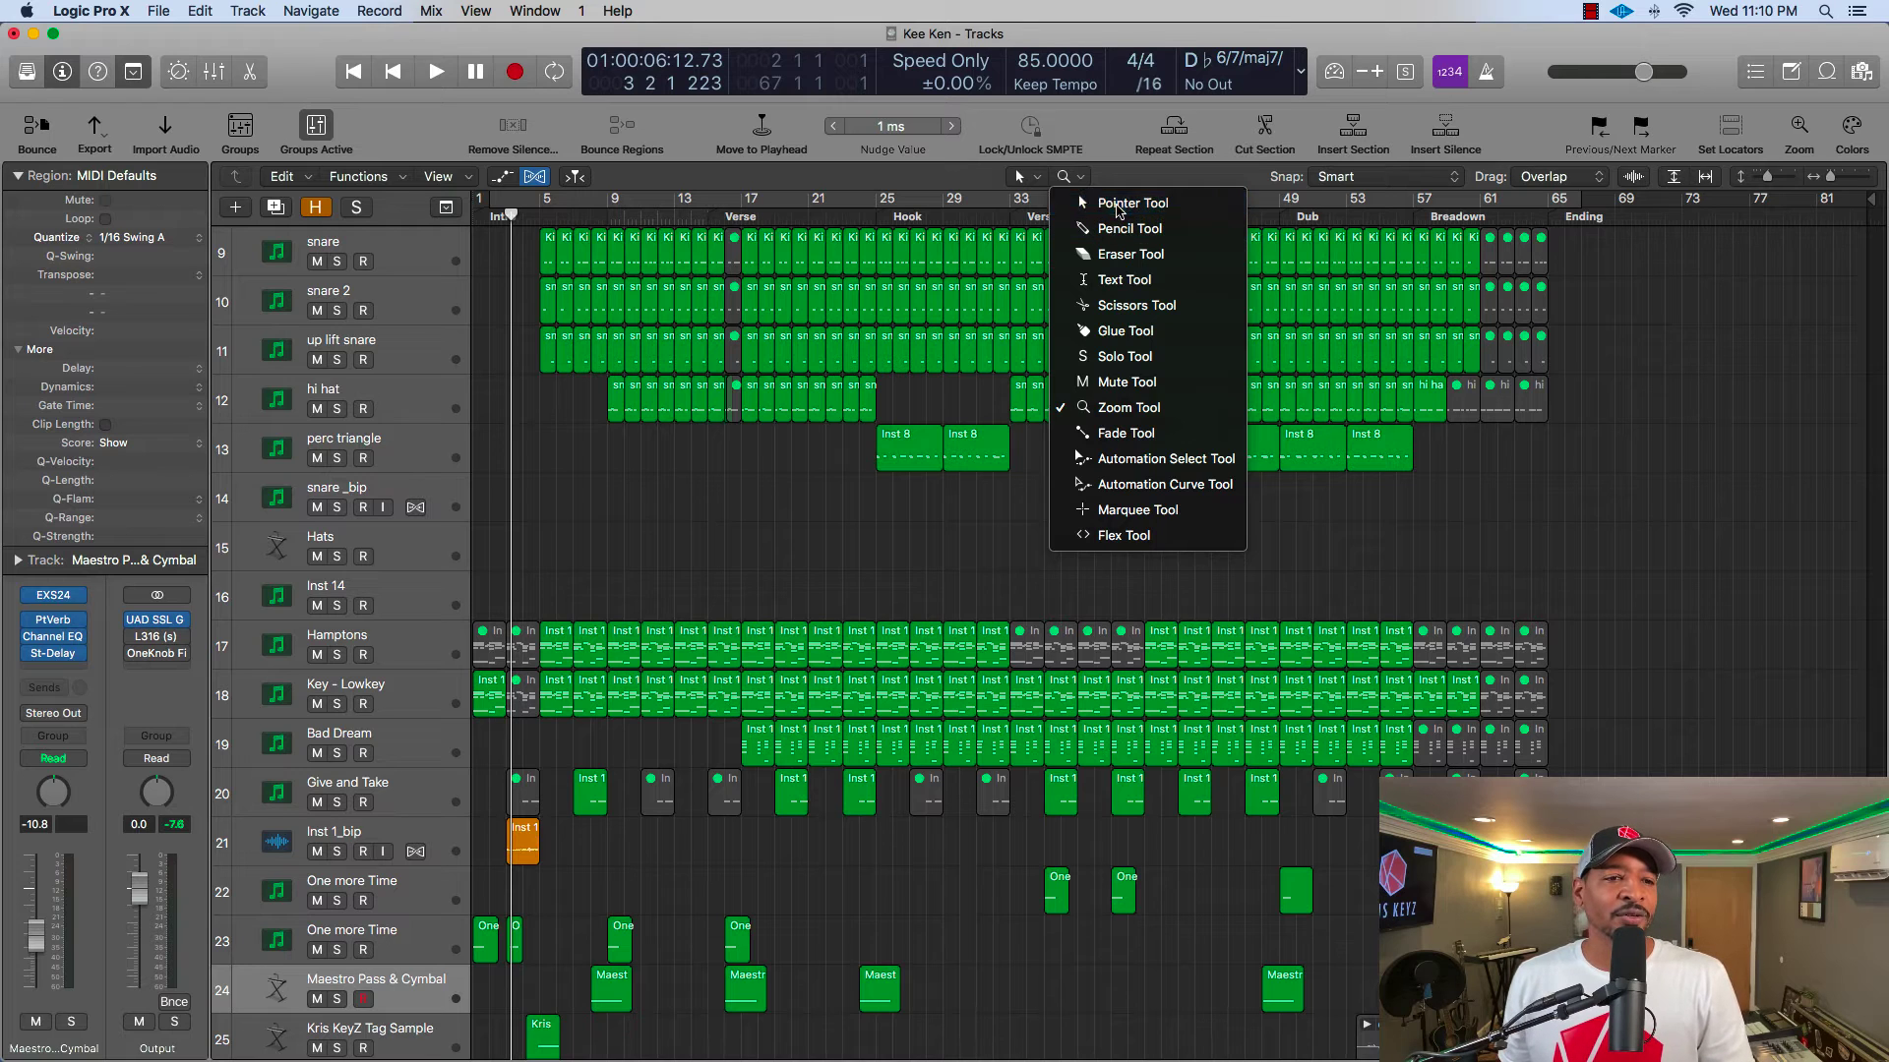
{"action": "left_click", "coordinate": [1119, 208]}
{"action": "scroll", "coordinate": [877, 480], "scroll_direction": "up", "scroll_amount": 2}
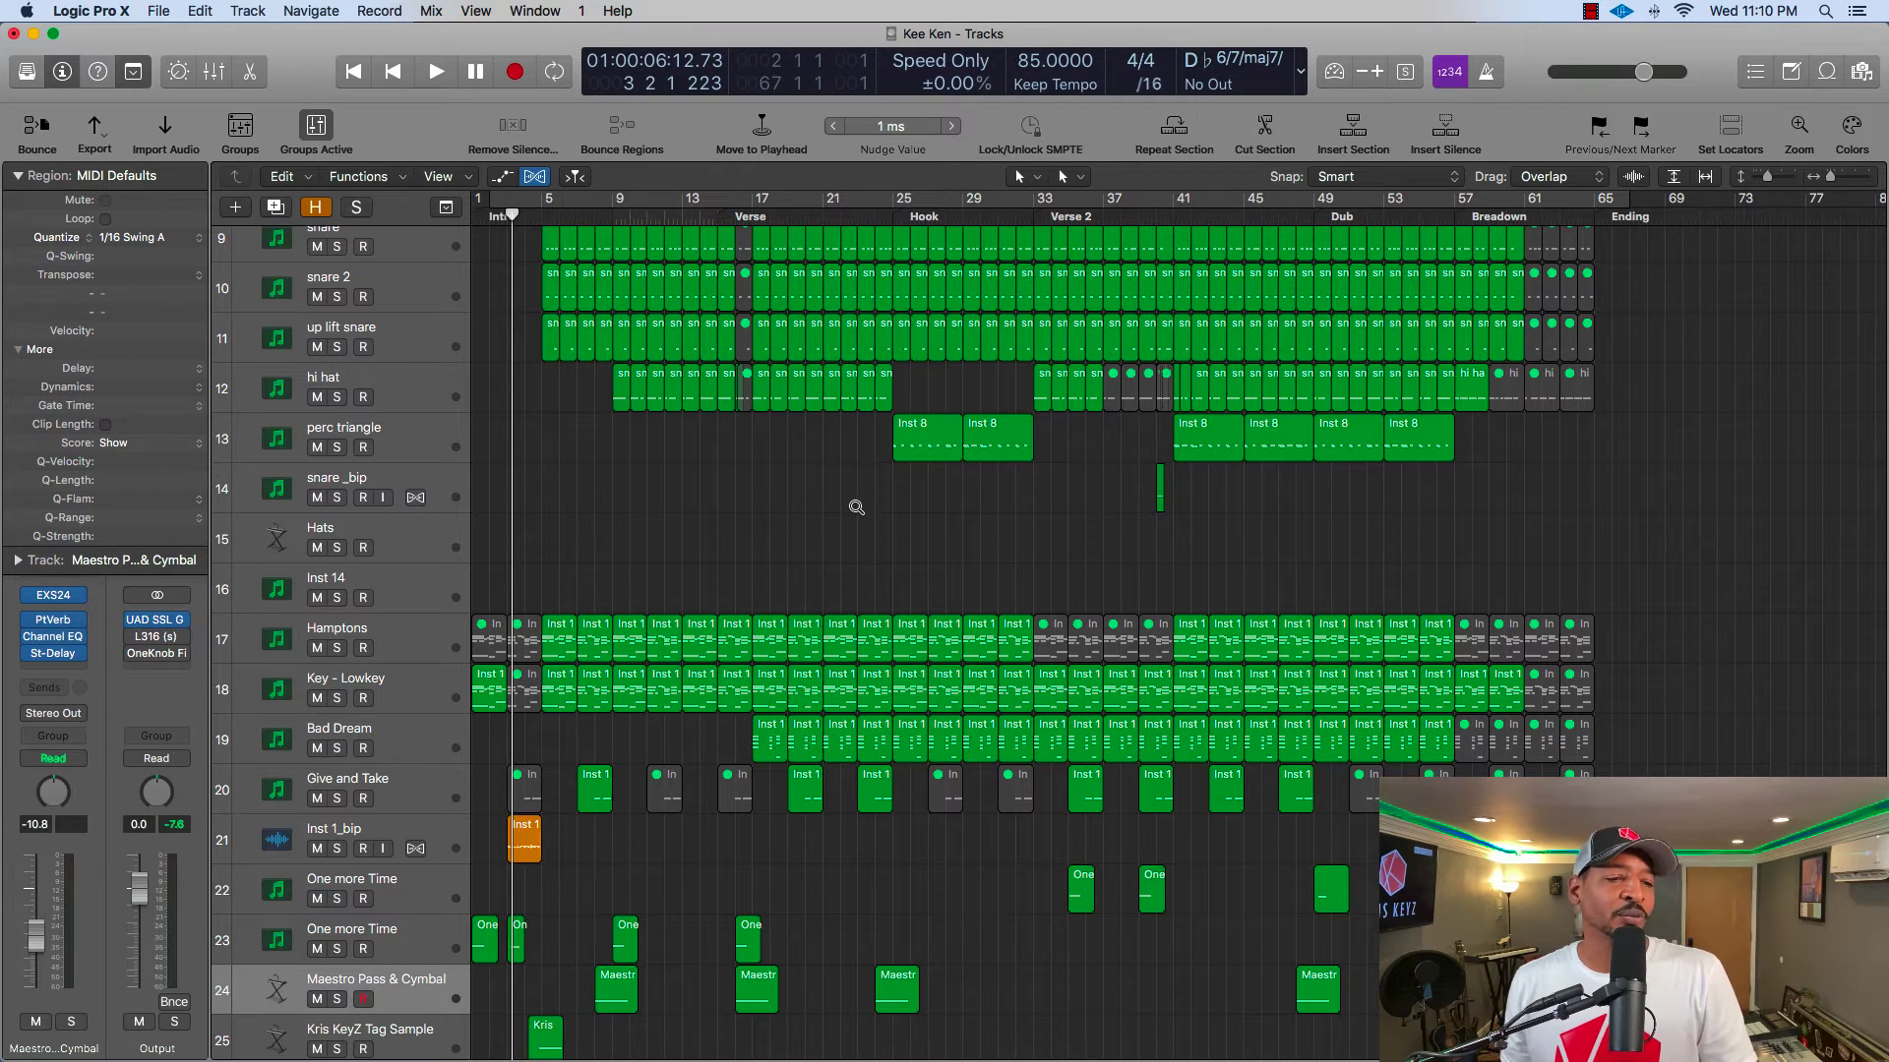
{"action": "scroll", "coordinate": [855, 501], "scroll_direction": "up", "scroll_amount": 10}
{"action": "scroll", "coordinate": [852, 500], "scroll_direction": "down", "scroll_amount": 12}
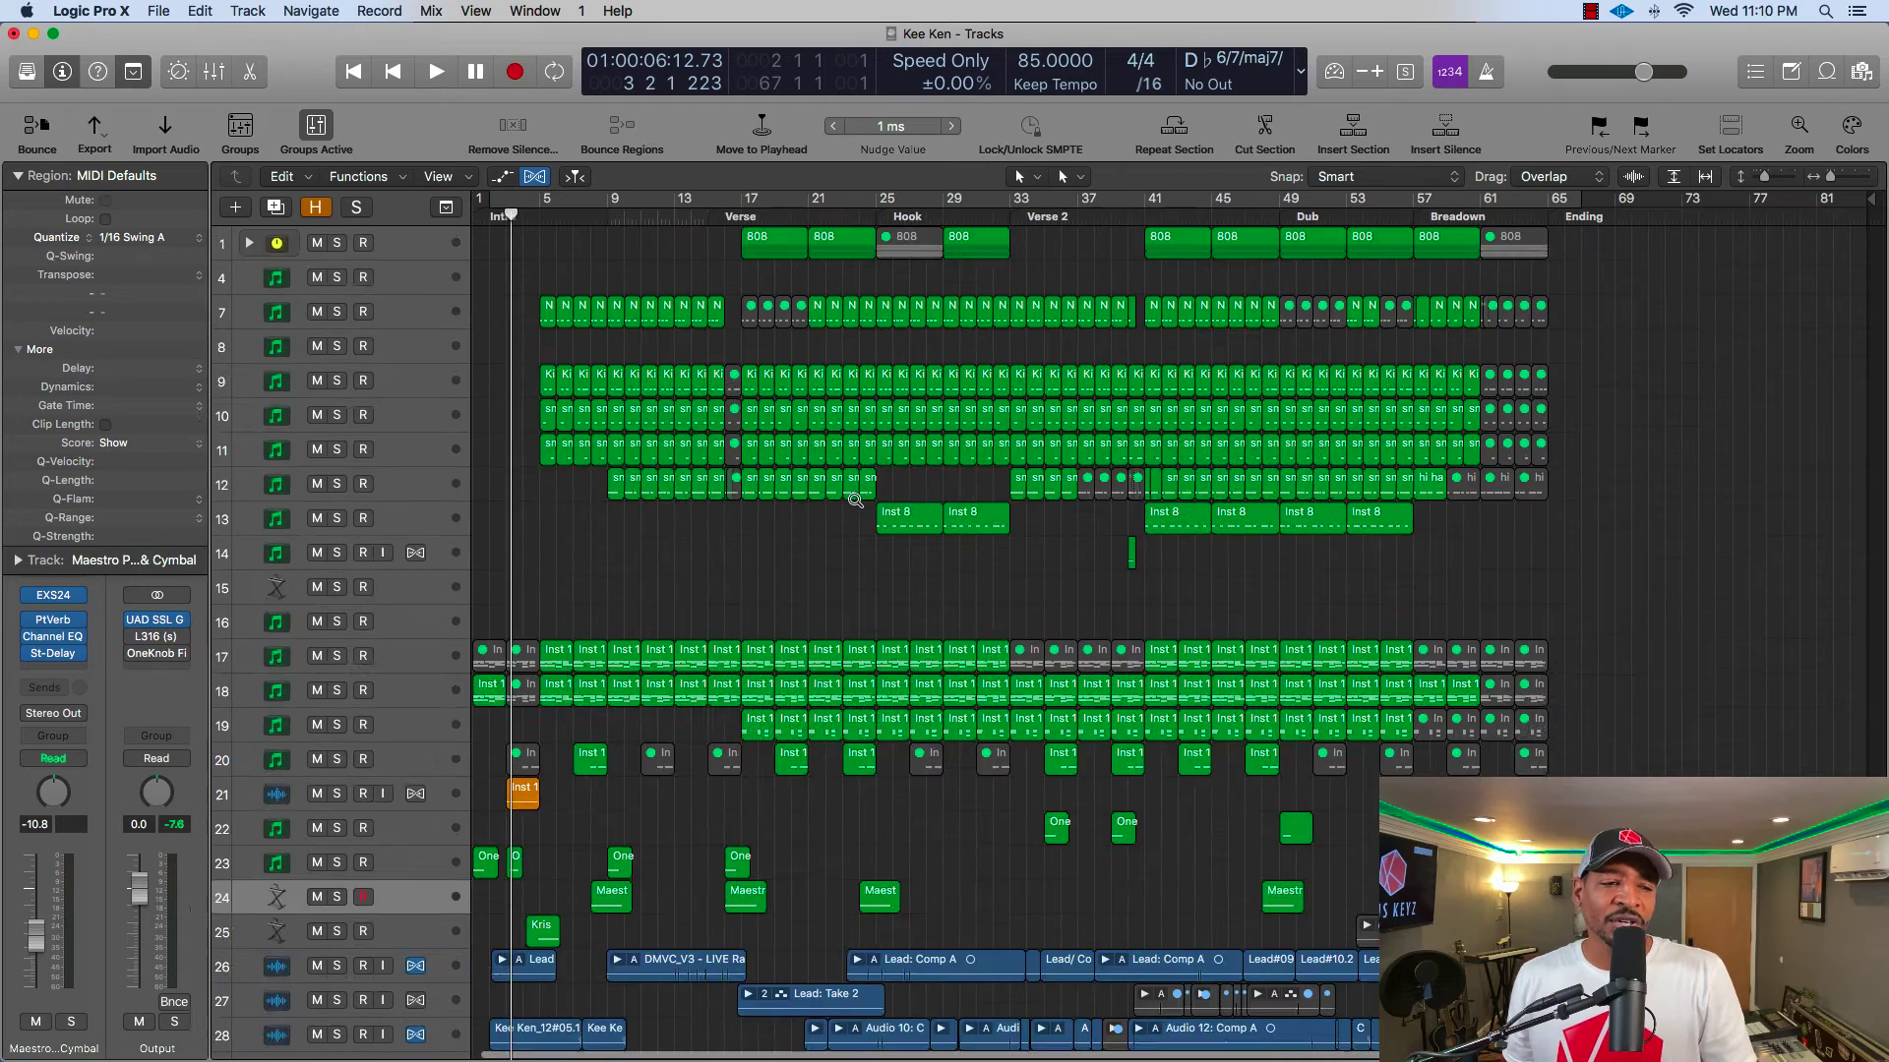
{"action": "scroll", "coordinate": [848, 473], "scroll_direction": "down", "scroll_amount": 2}
- Magnify the snare_bip track around bars 22 to 25 using the temporary zoom tool, then zoom out to about bars 21 to 61
{"action": "left_click_drag", "start_coordinate": [834, 417], "coordinate": [888, 443]}
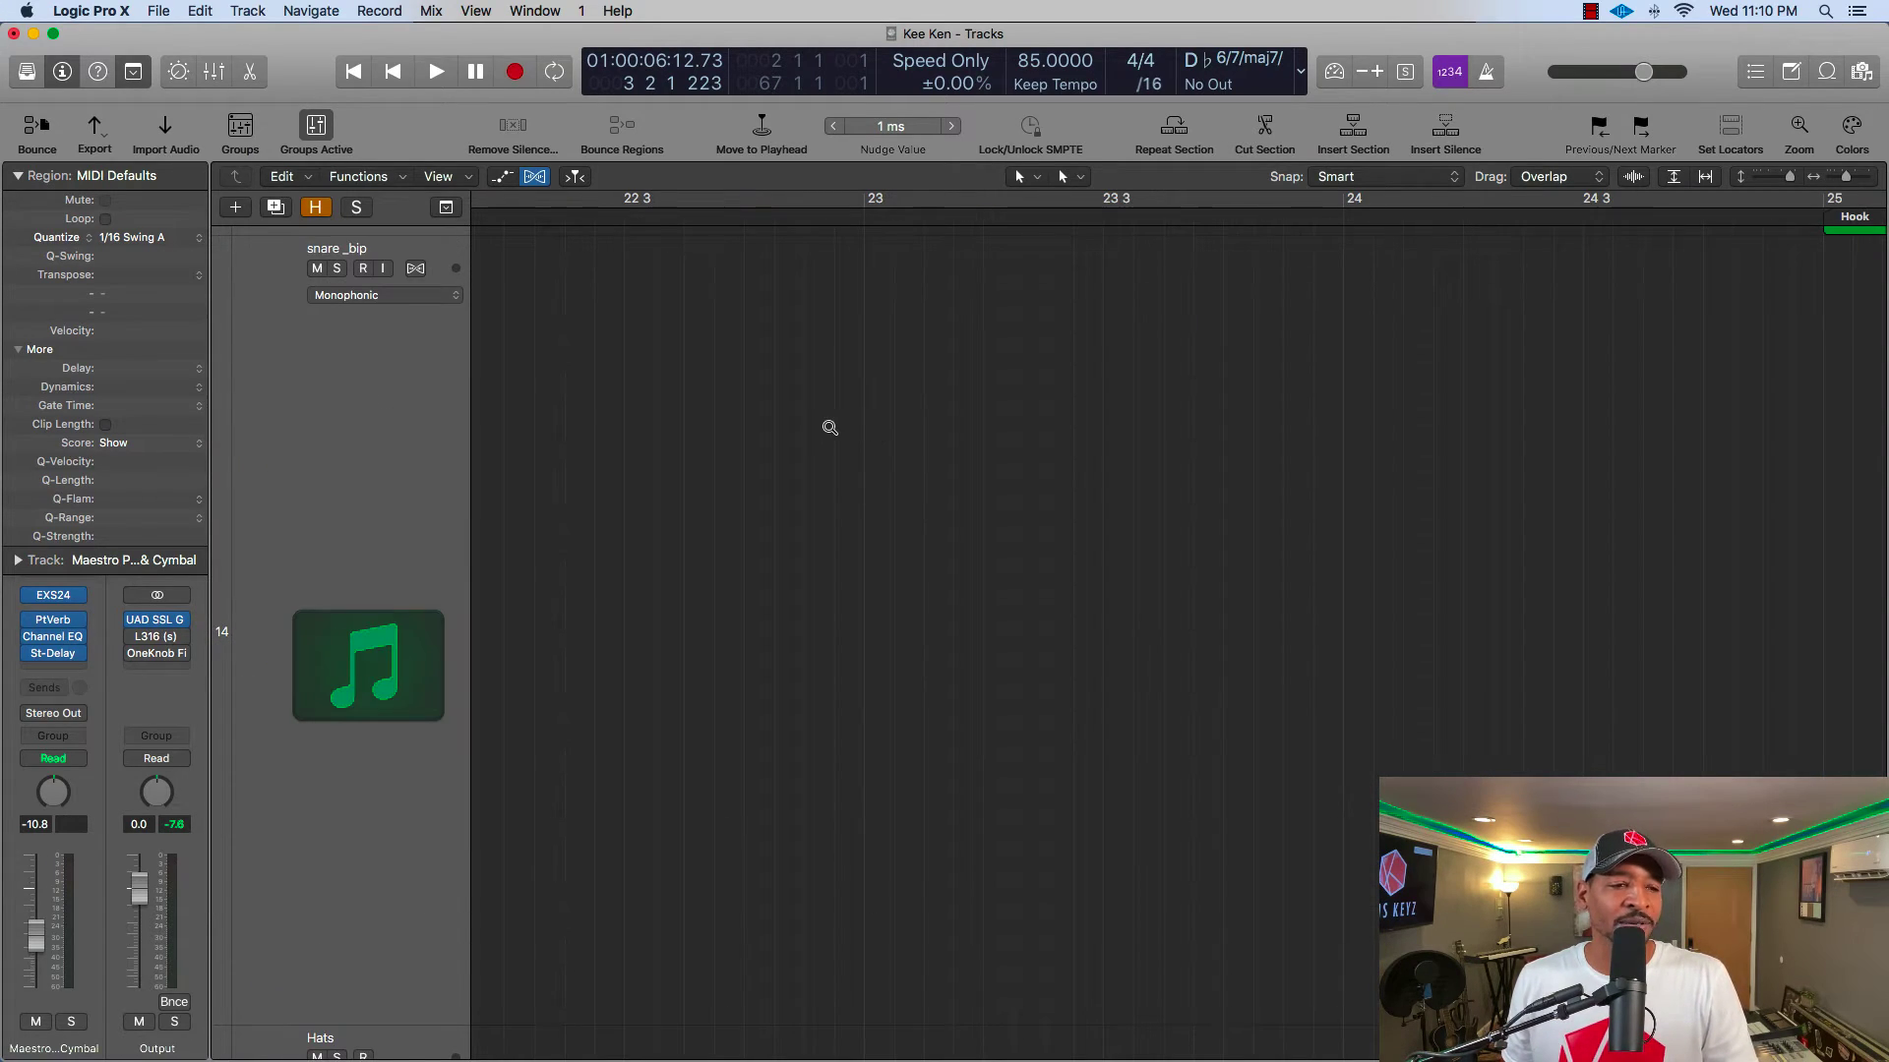
{"action": "left_click", "coordinate": [822, 430], "text": "ctrl+alt"}
{"action": "left_click", "coordinate": [823, 430], "text": "ctrl+alt"}
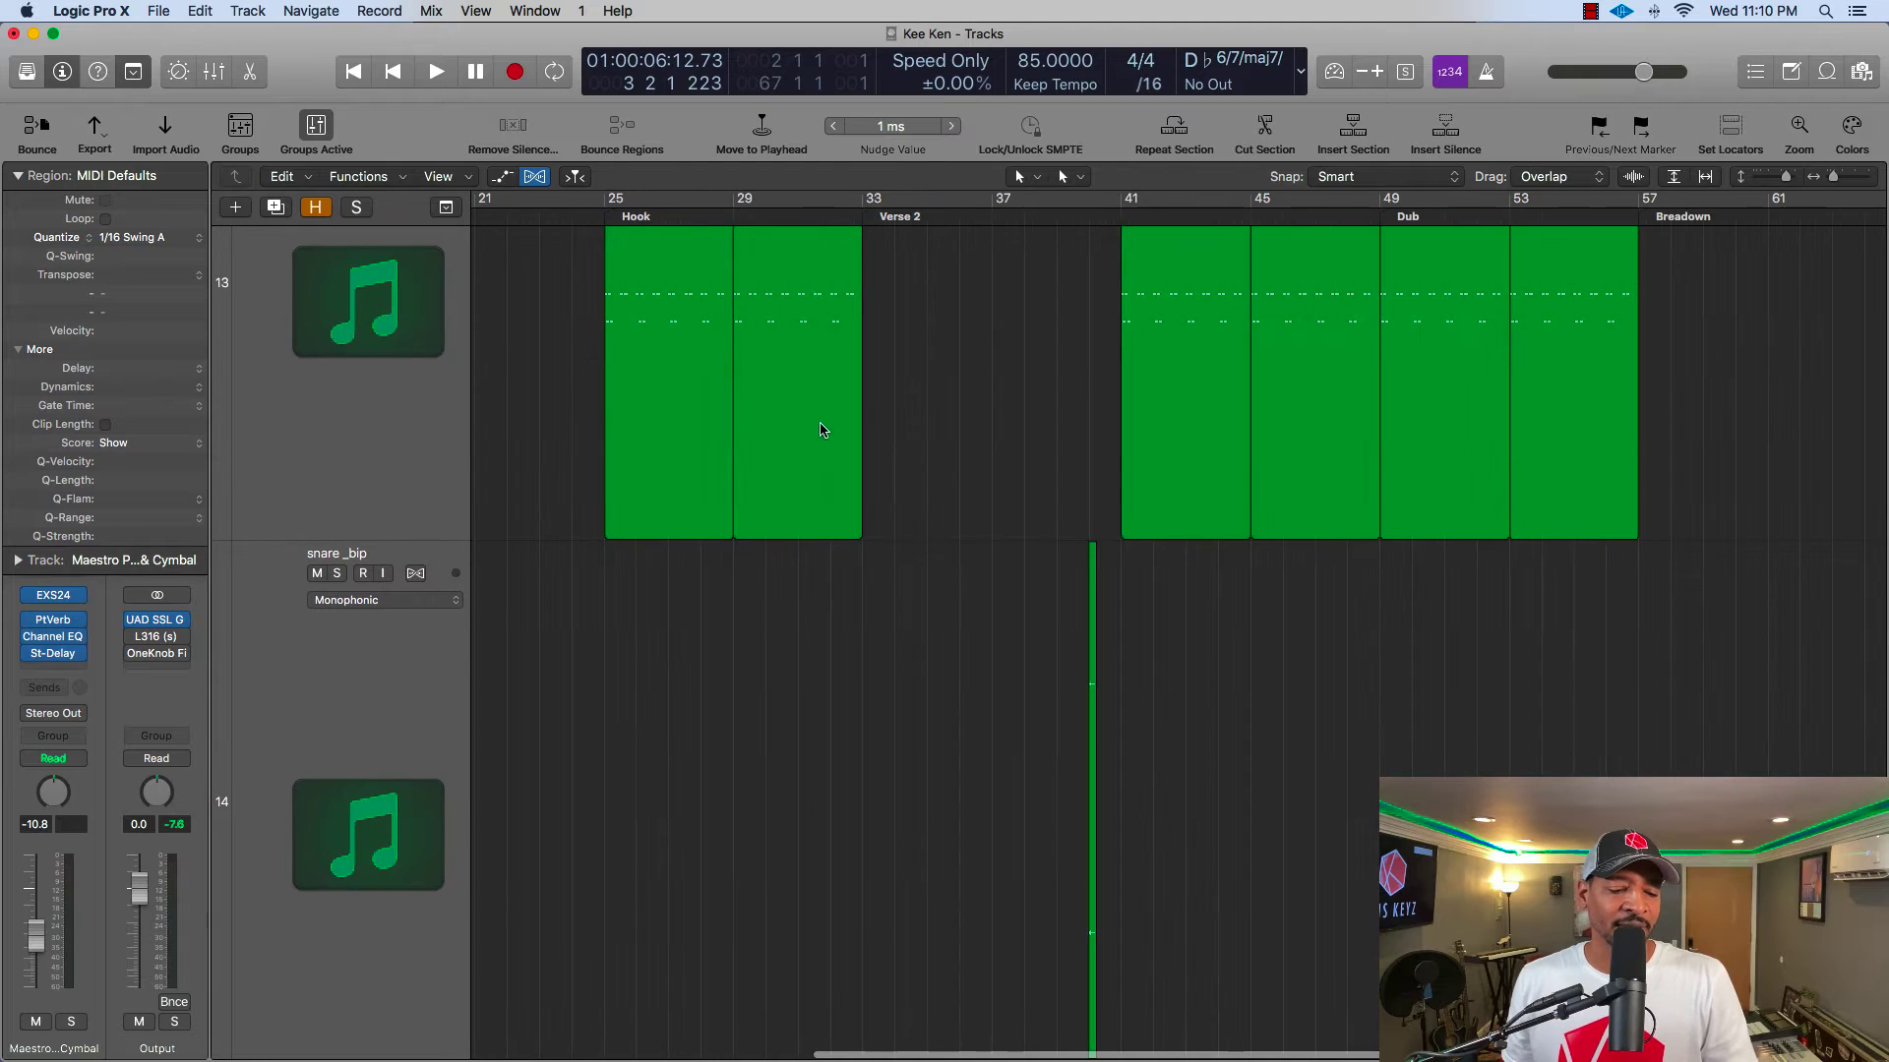
- Zoom back out to the overview, then magnify tracks 15 to 20 around bars 21 to 31 using the temporary zoom tool
{"action": "left_click", "coordinate": [822, 430], "text": "ctrl+alt"}
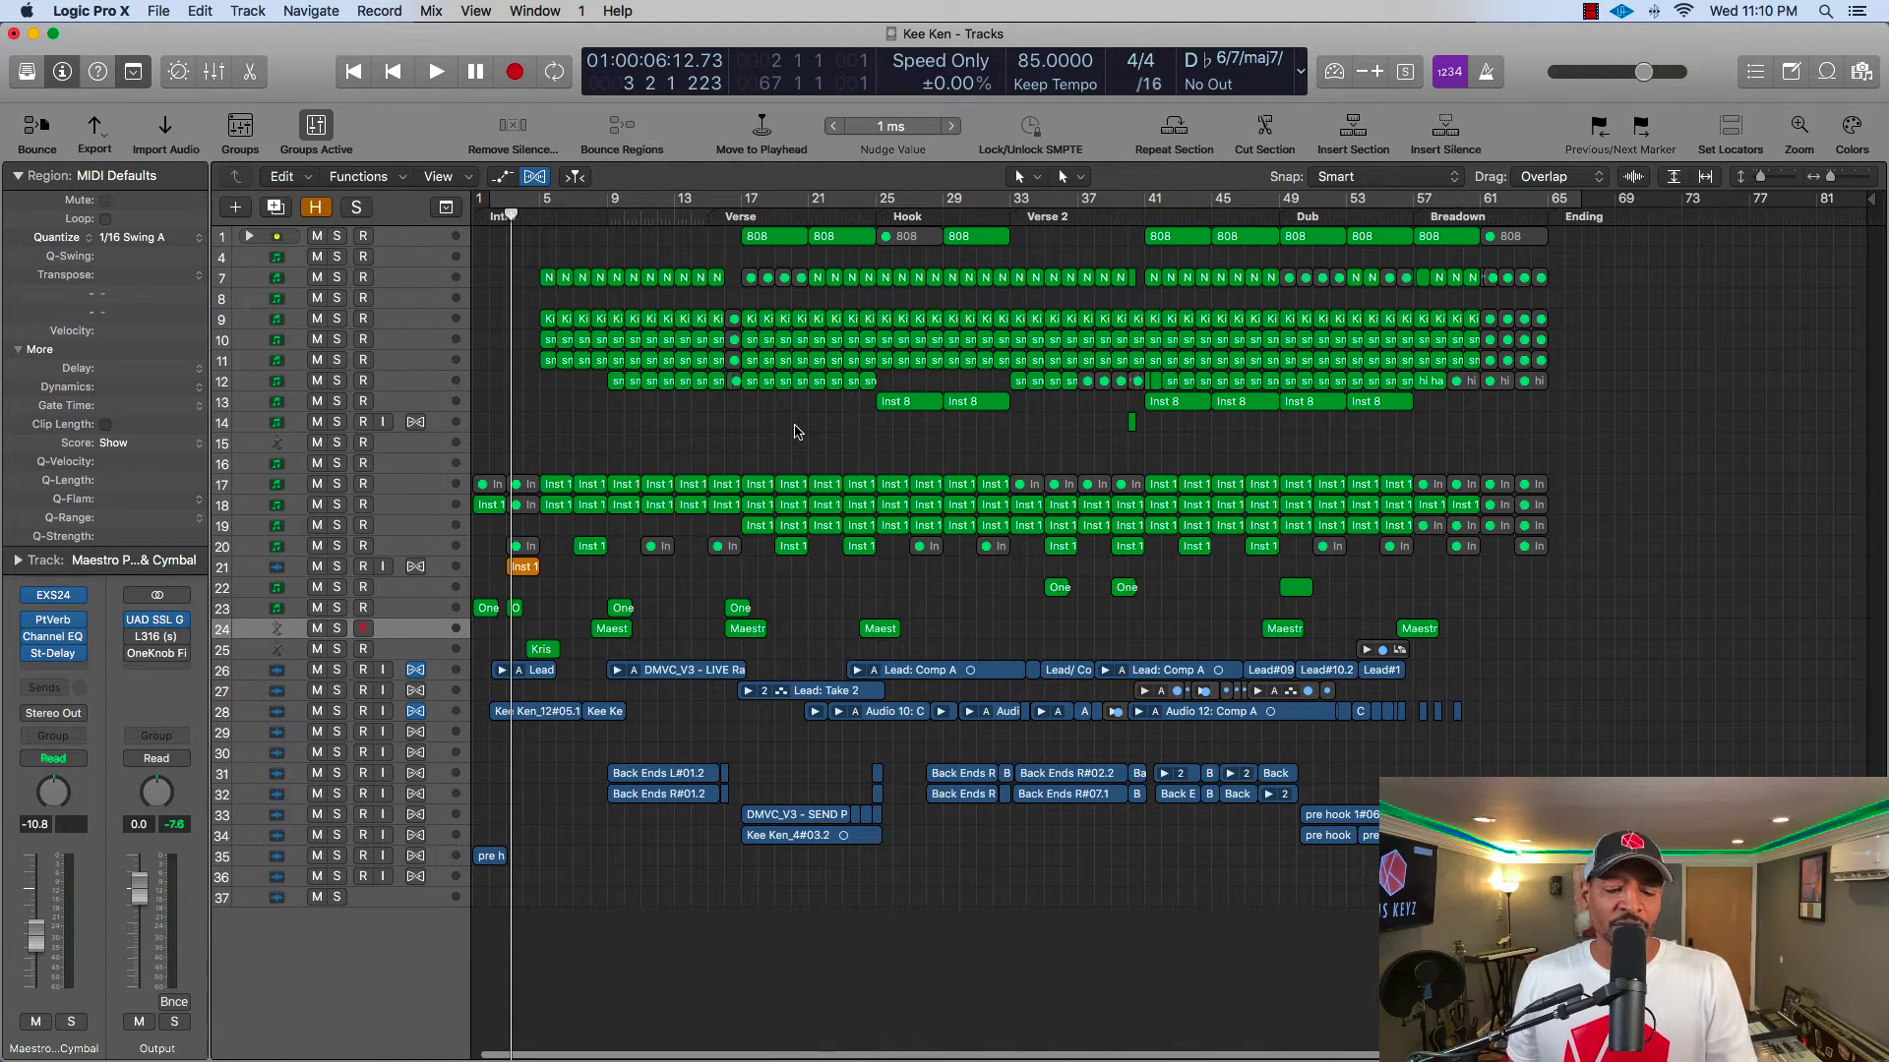
{"action": "left_click_drag", "start_coordinate": [796, 428], "coordinate": [977, 579]}
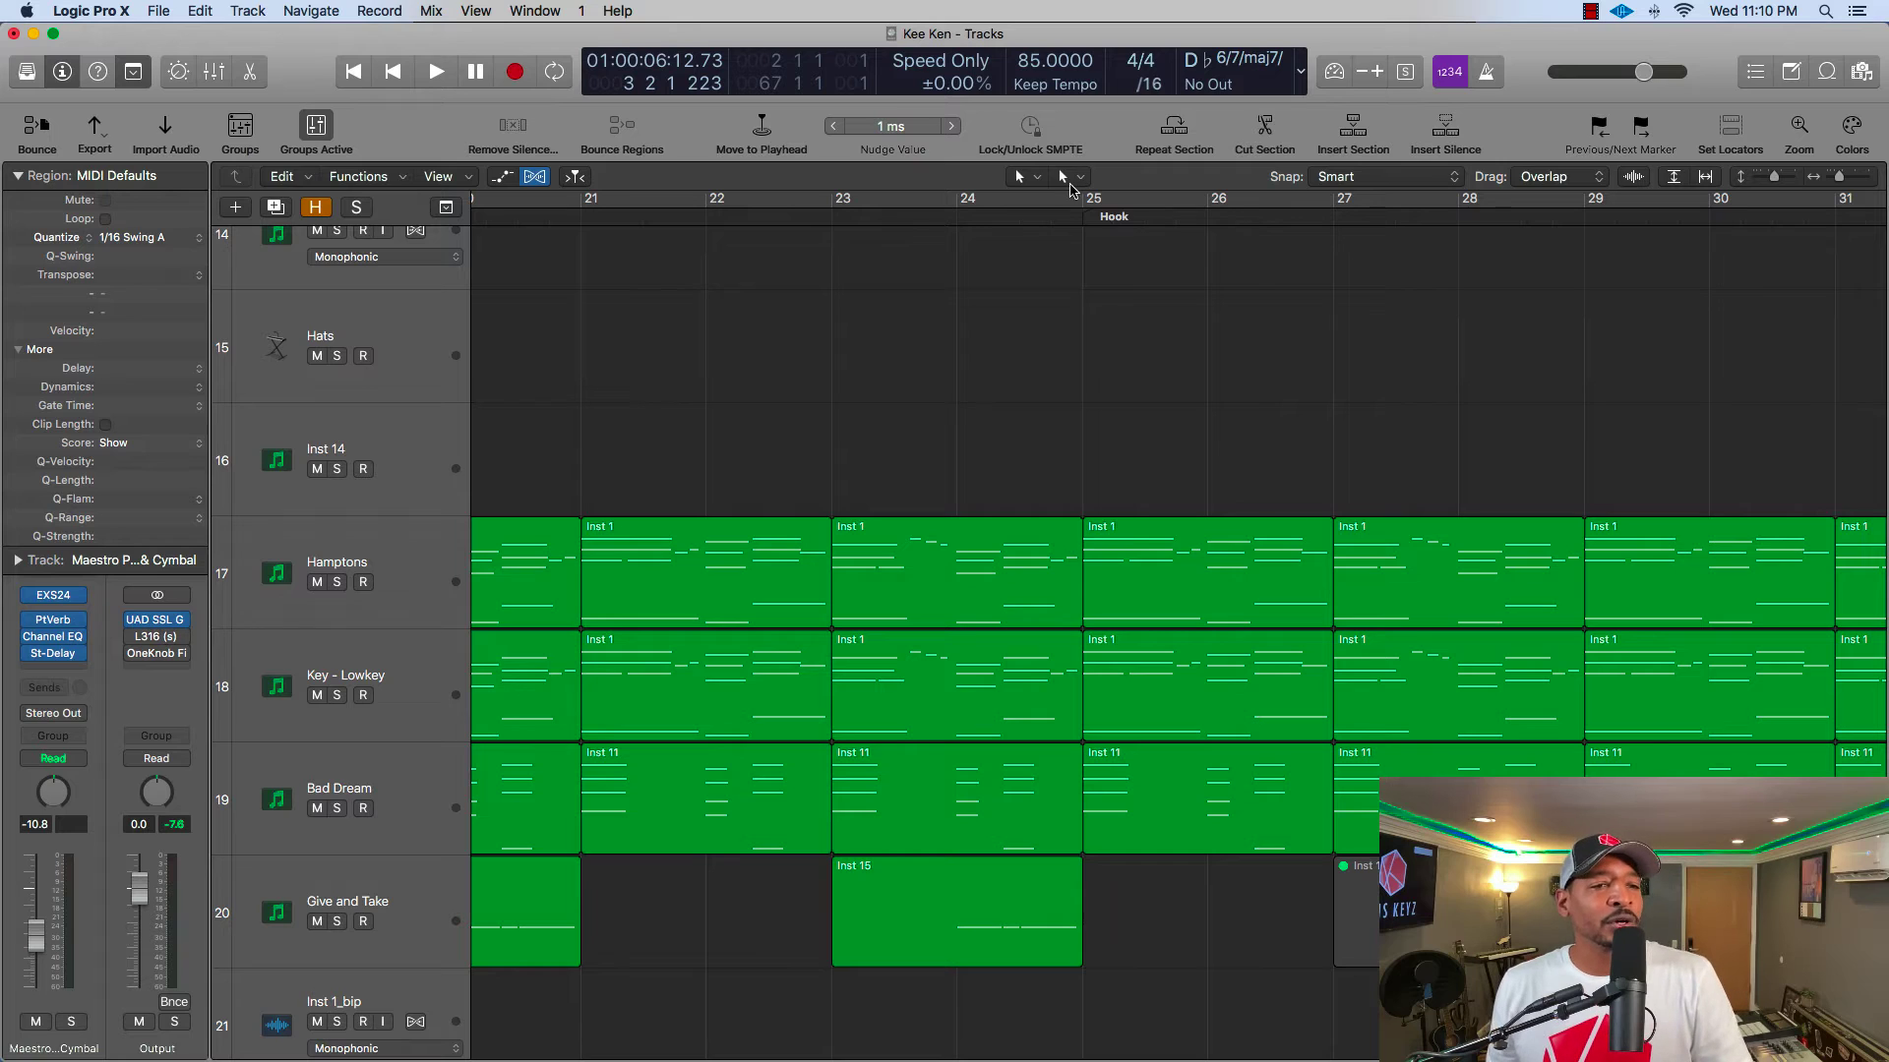
- Assign the Zoom Tool as the secondary tool, then switch the secondary tool back to the Pointer Tool
{"action": "left_click", "coordinate": [1067, 181]}
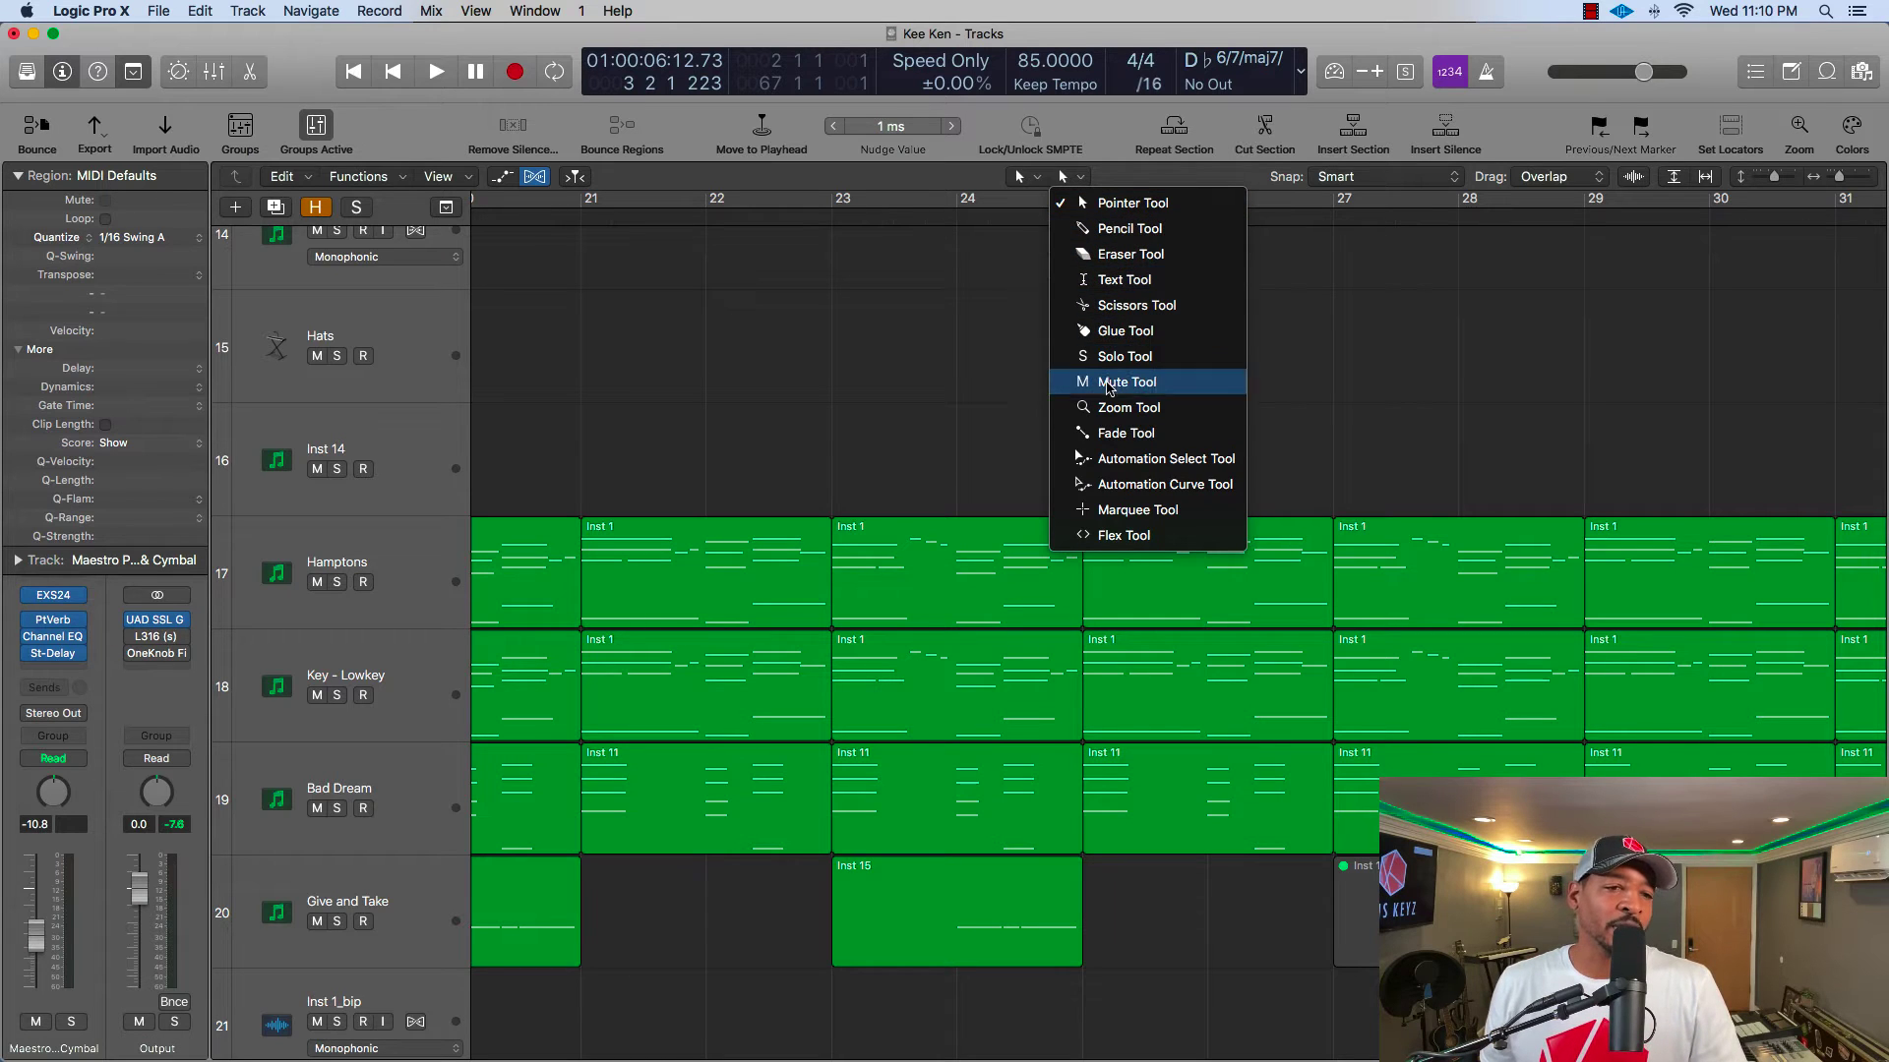
{"action": "left_click", "coordinate": [1111, 412]}
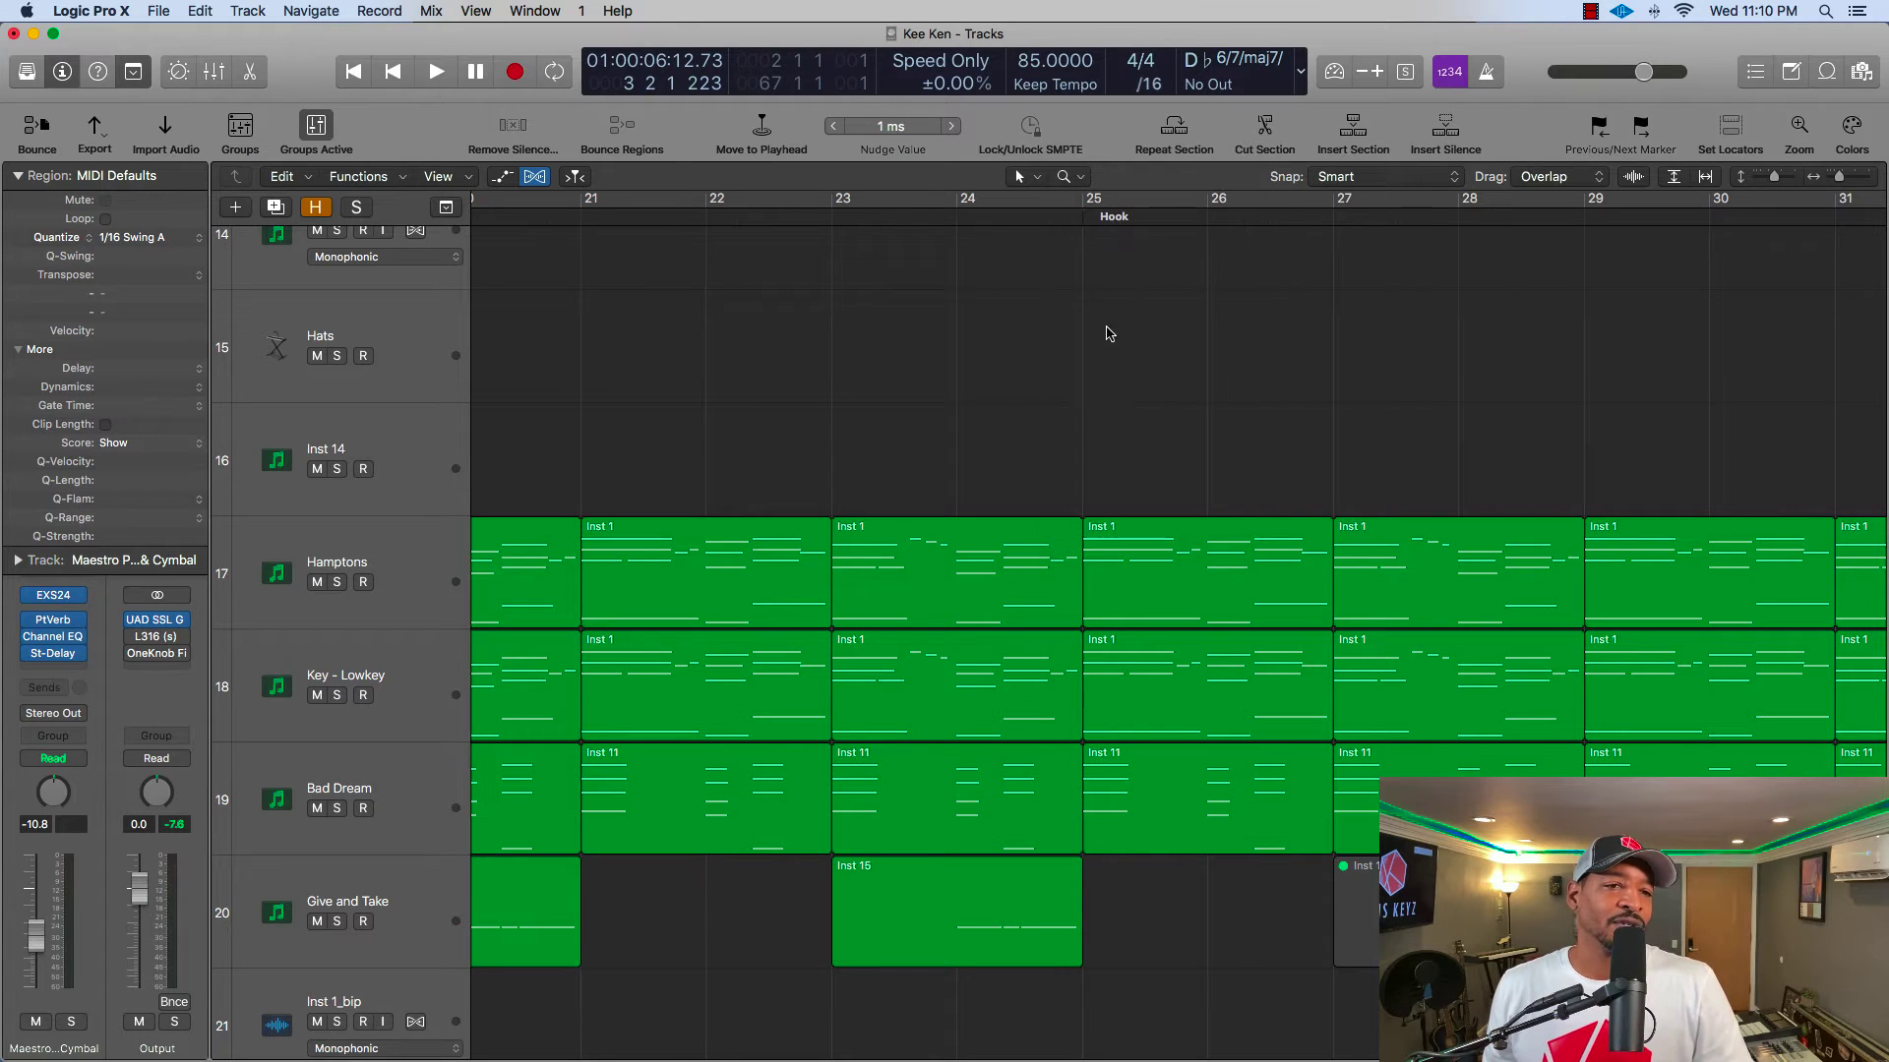
{"action": "left_click", "coordinate": [1065, 180]}
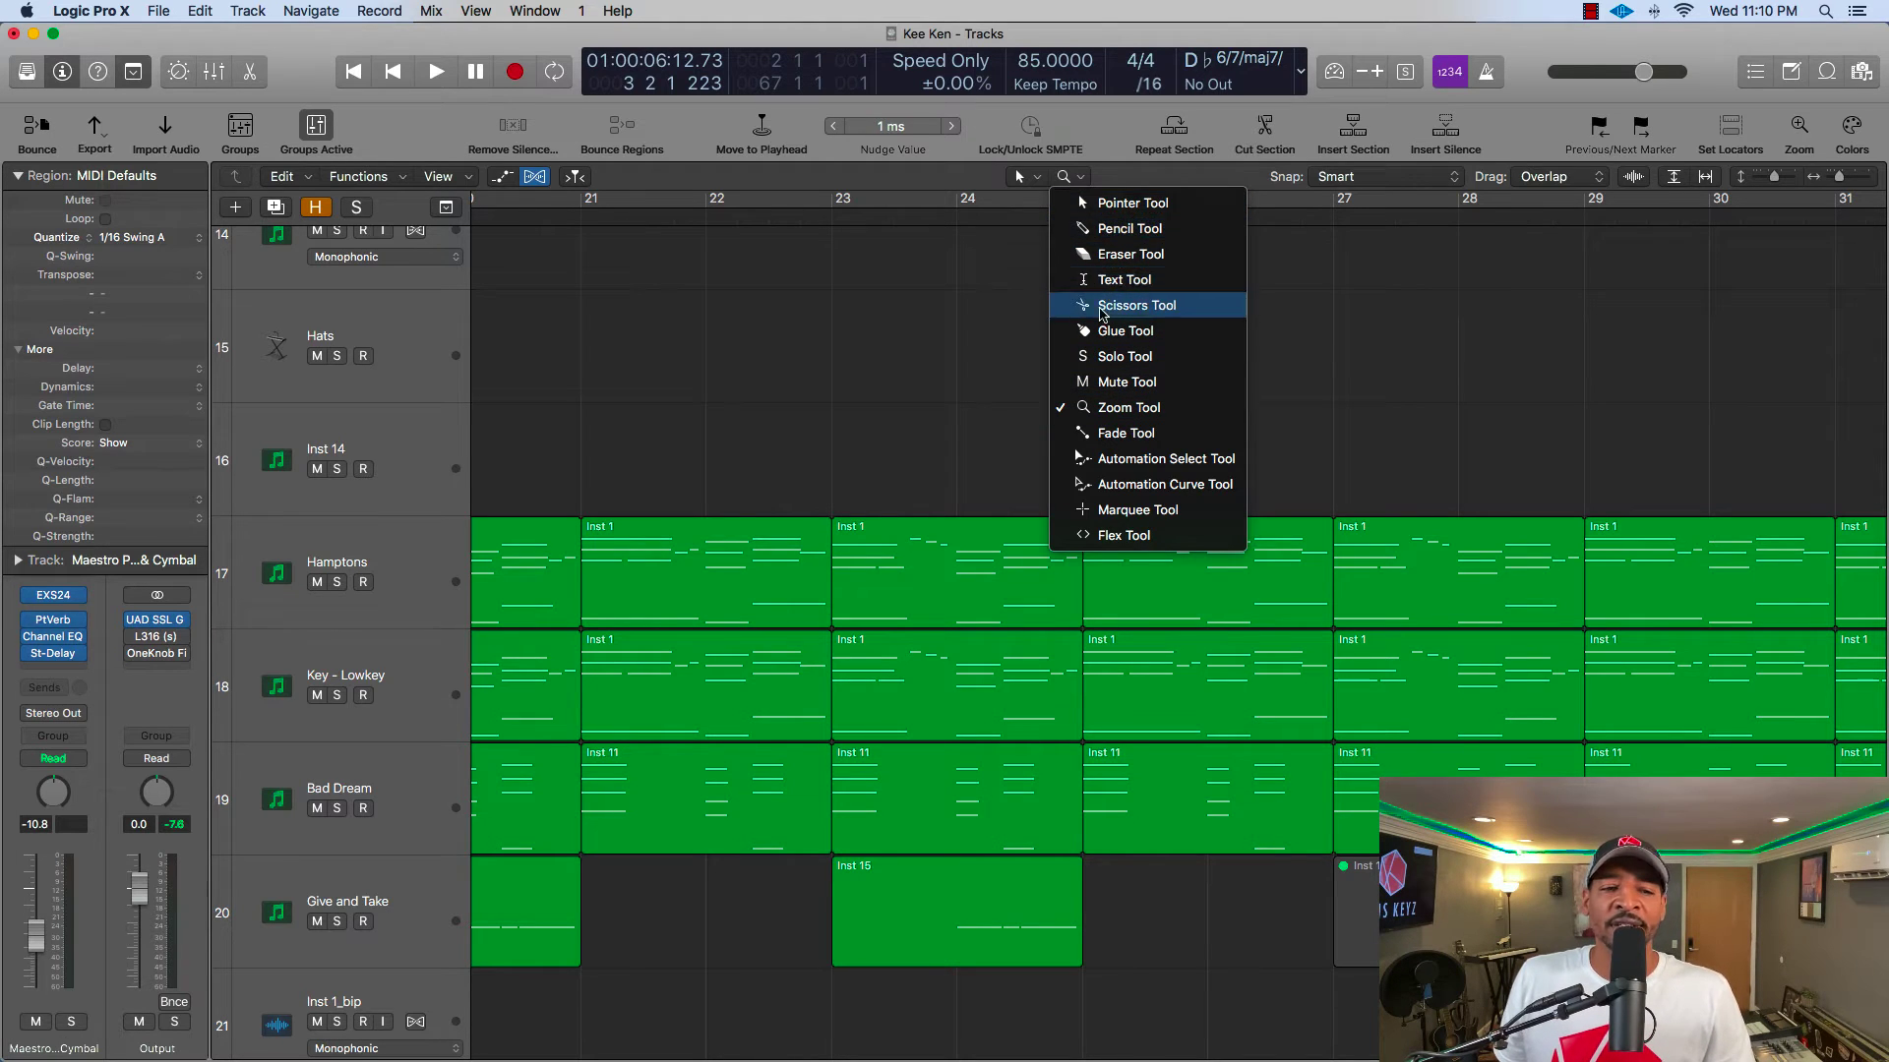
{"action": "left_click", "coordinate": [1108, 204]}
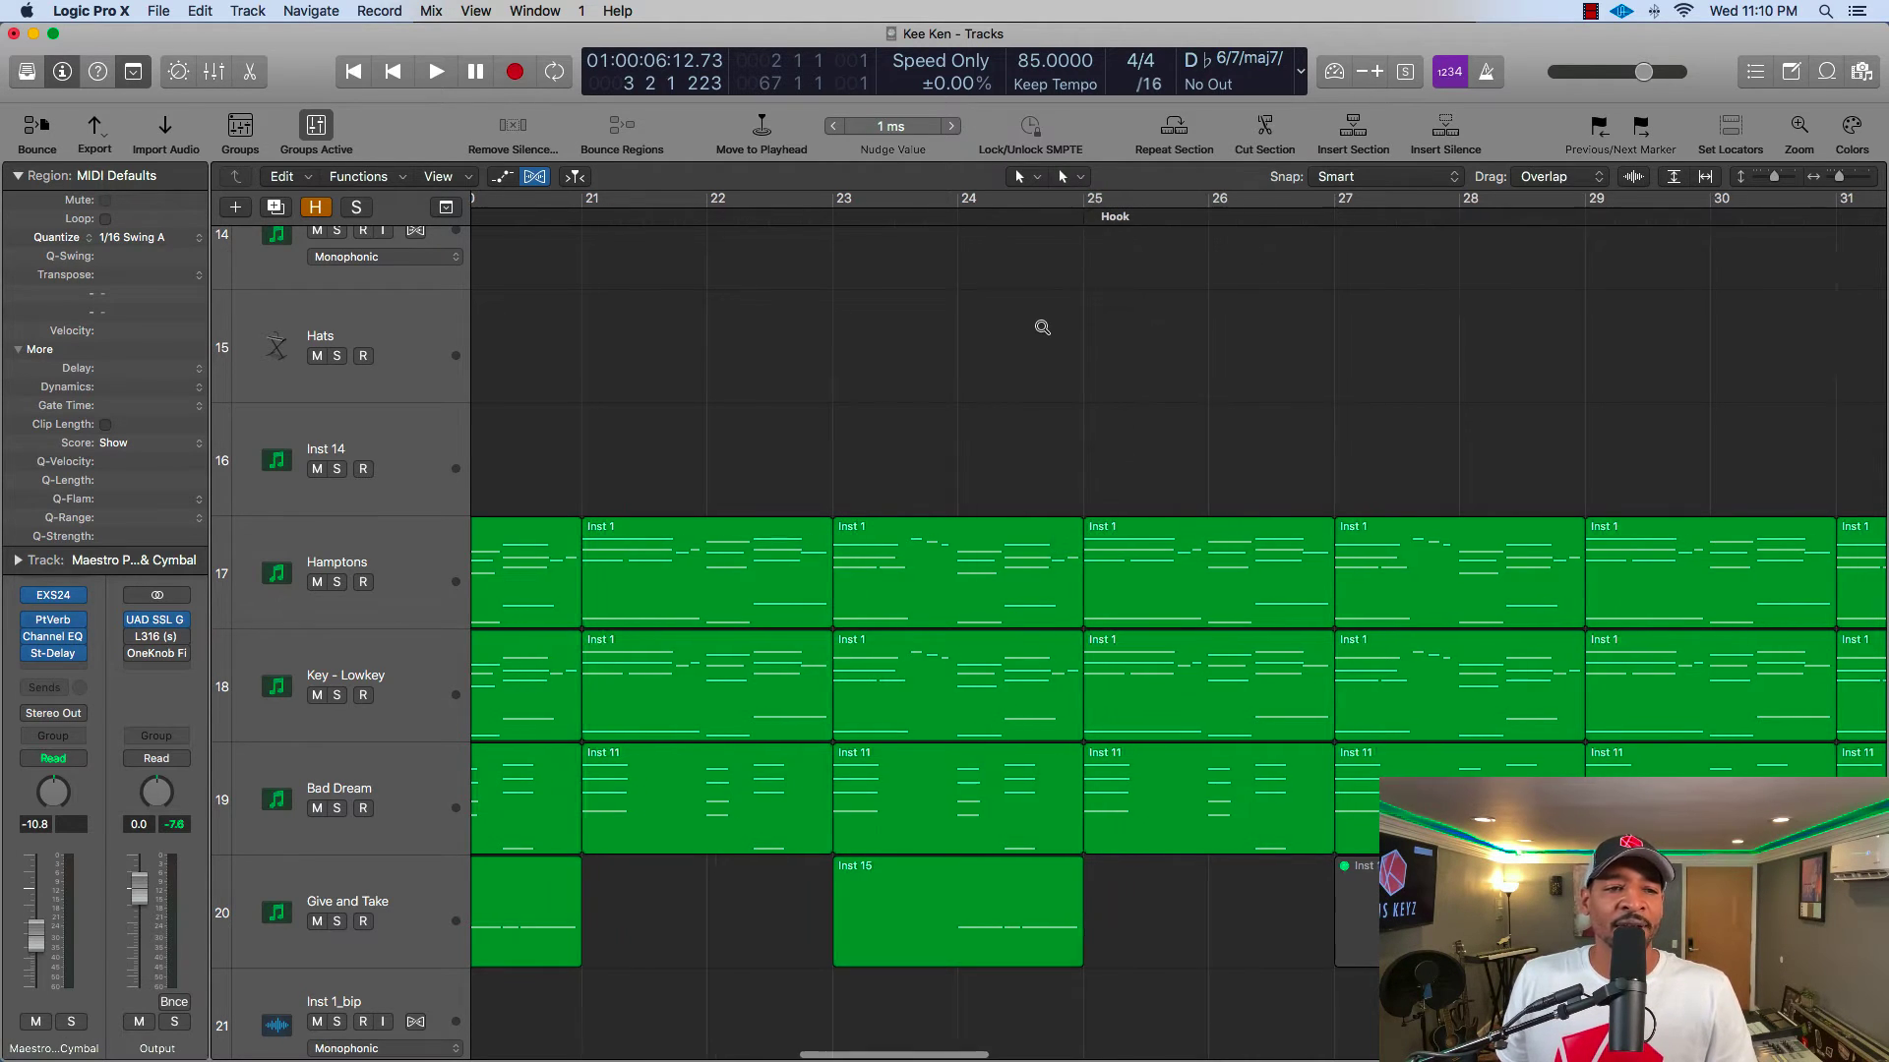
- Set the secondary tool to the Scissors Tool and return to the arrangement overview with the temporary zoom tool
{"action": "scroll", "coordinate": [1042, 328], "scroll_direction": "left", "scroll_amount": 3}
{"action": "left_click", "coordinate": [1066, 178]}
{"action": "left_click", "coordinate": [1105, 305]}
{"action": "scroll", "coordinate": [981, 296], "scroll_direction": "left", "scroll_amount": 4}
{"action": "left_click", "coordinate": [982, 296], "text": "ctrl+alt"}
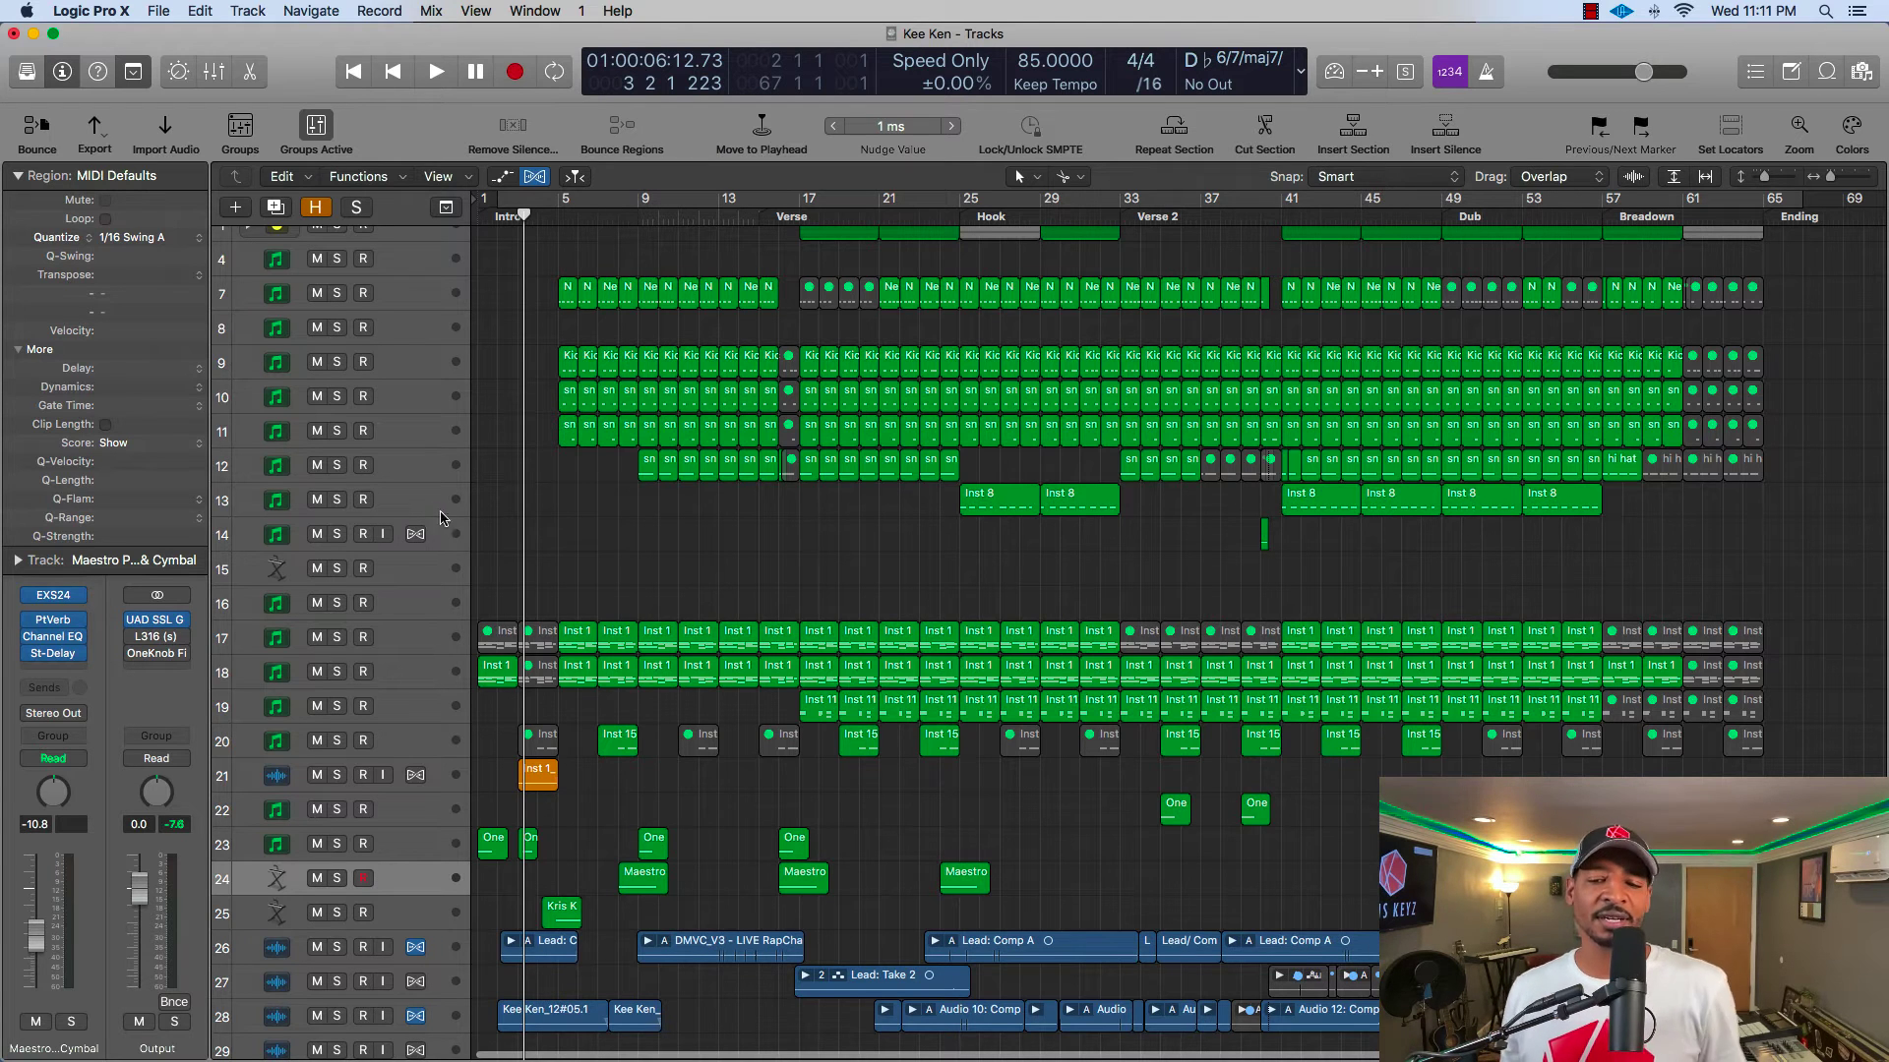
- Zoom the arrangement in vertically and horizontally until about bars 1 to 51 on tracks 8 to 28 are in view
{"action": "key", "text": "super+Down"}
{"action": "key", "text": "super+Down"}
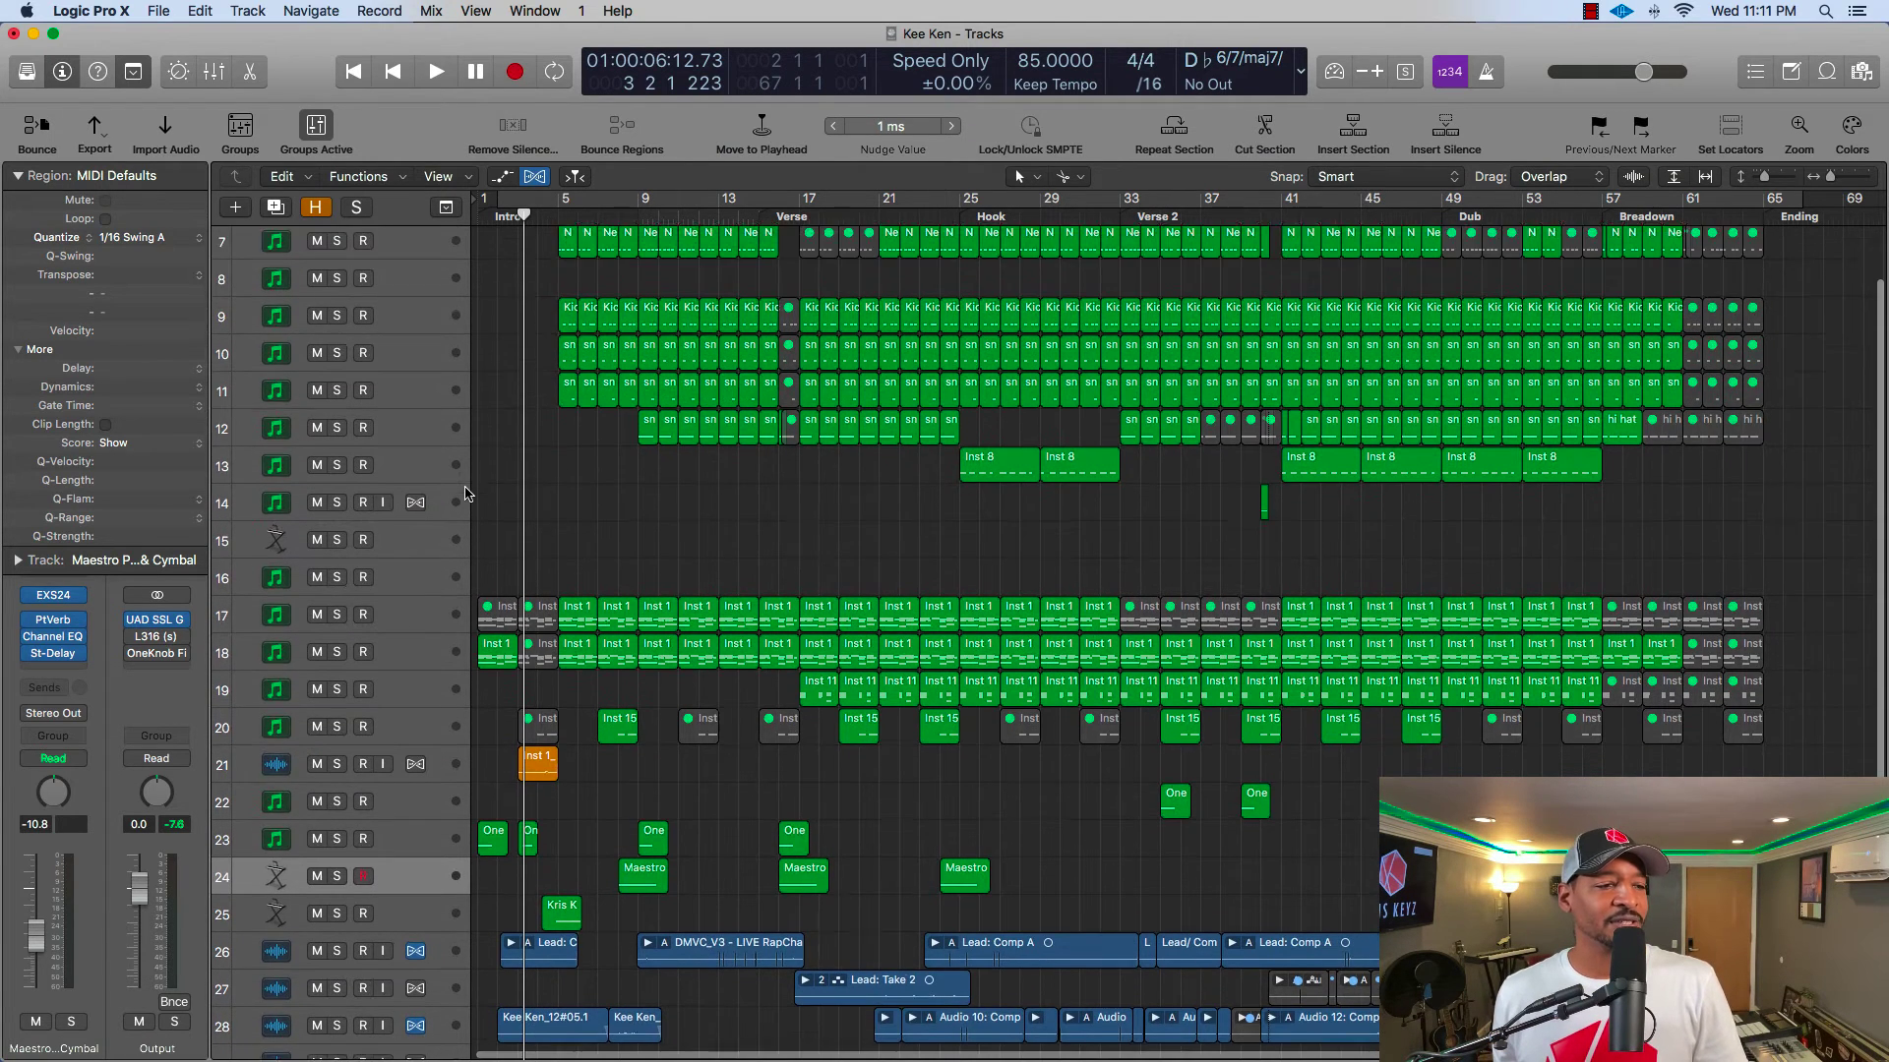
{"action": "key", "text": "super+Right"}
{"action": "key", "text": "super+Right"}
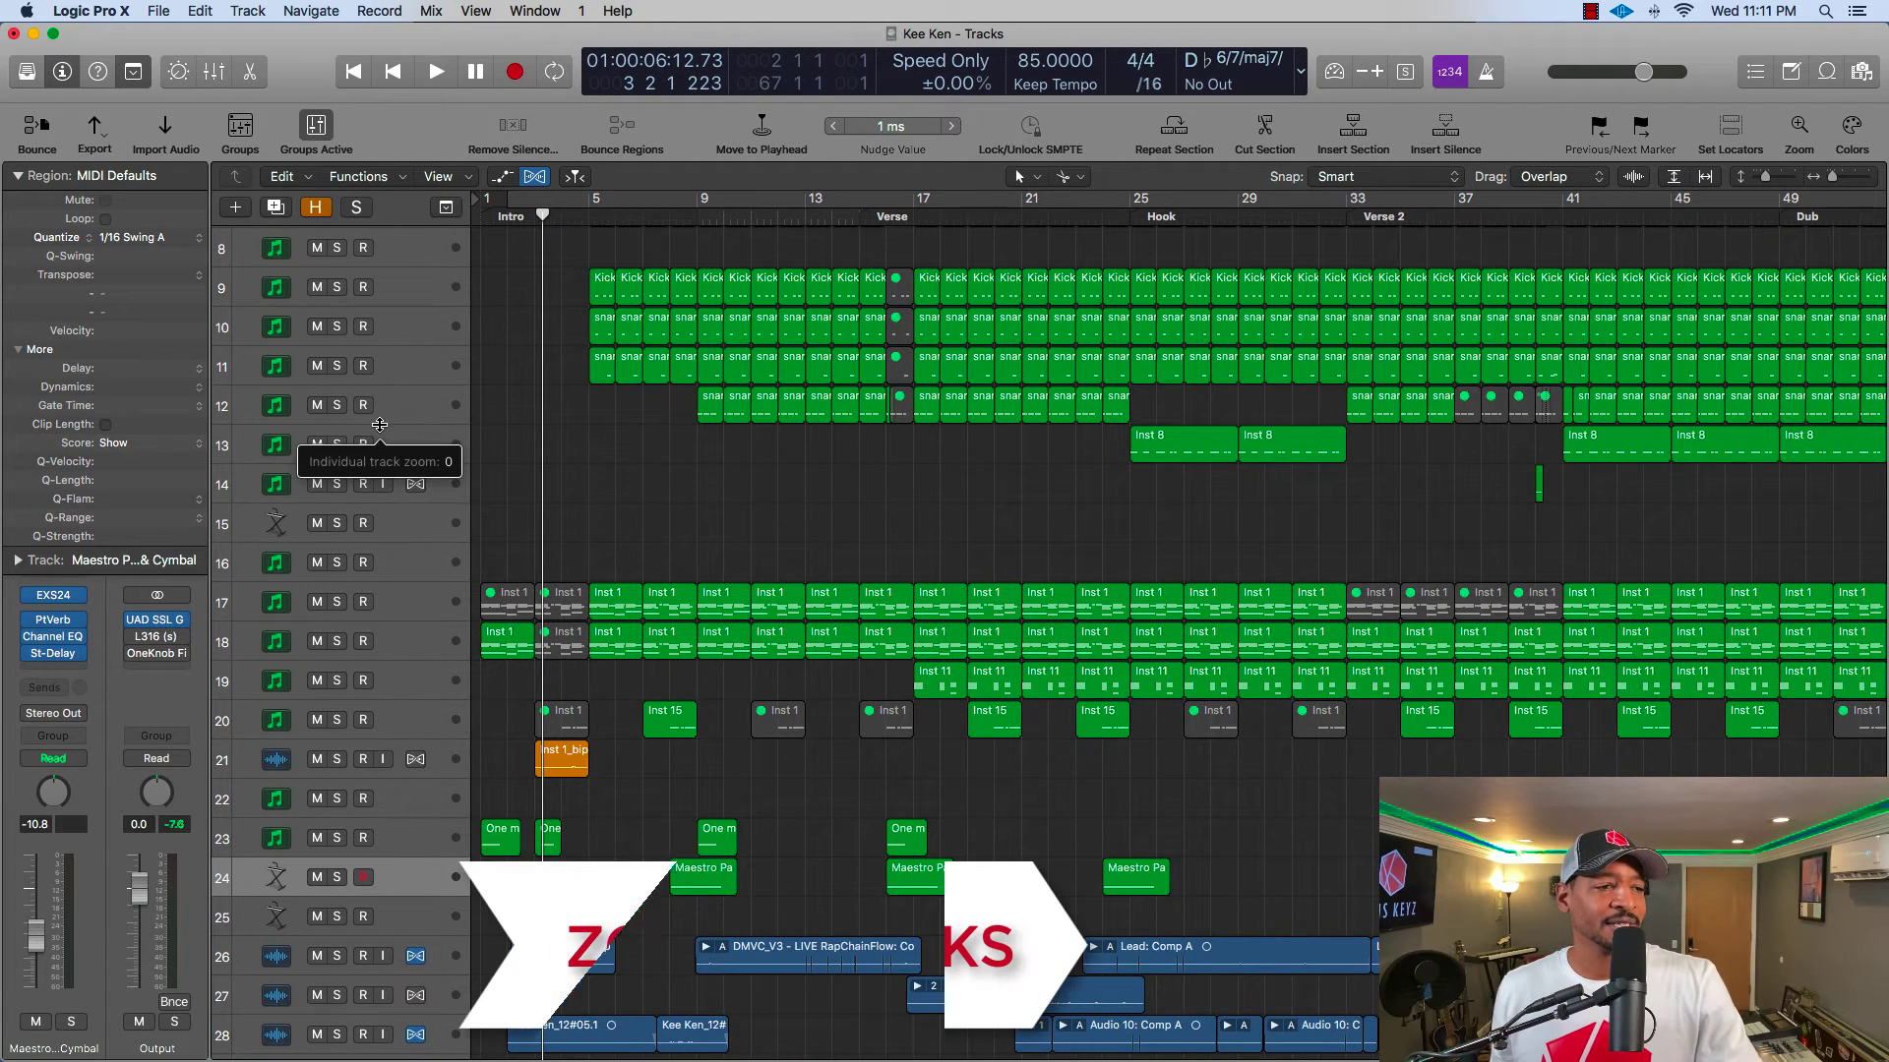
- Enlarge only the hi hat track's height with individual track zoom until its large icon shows
{"action": "left_click_drag", "start_coordinate": [379, 425], "coordinate": [375, 443]}
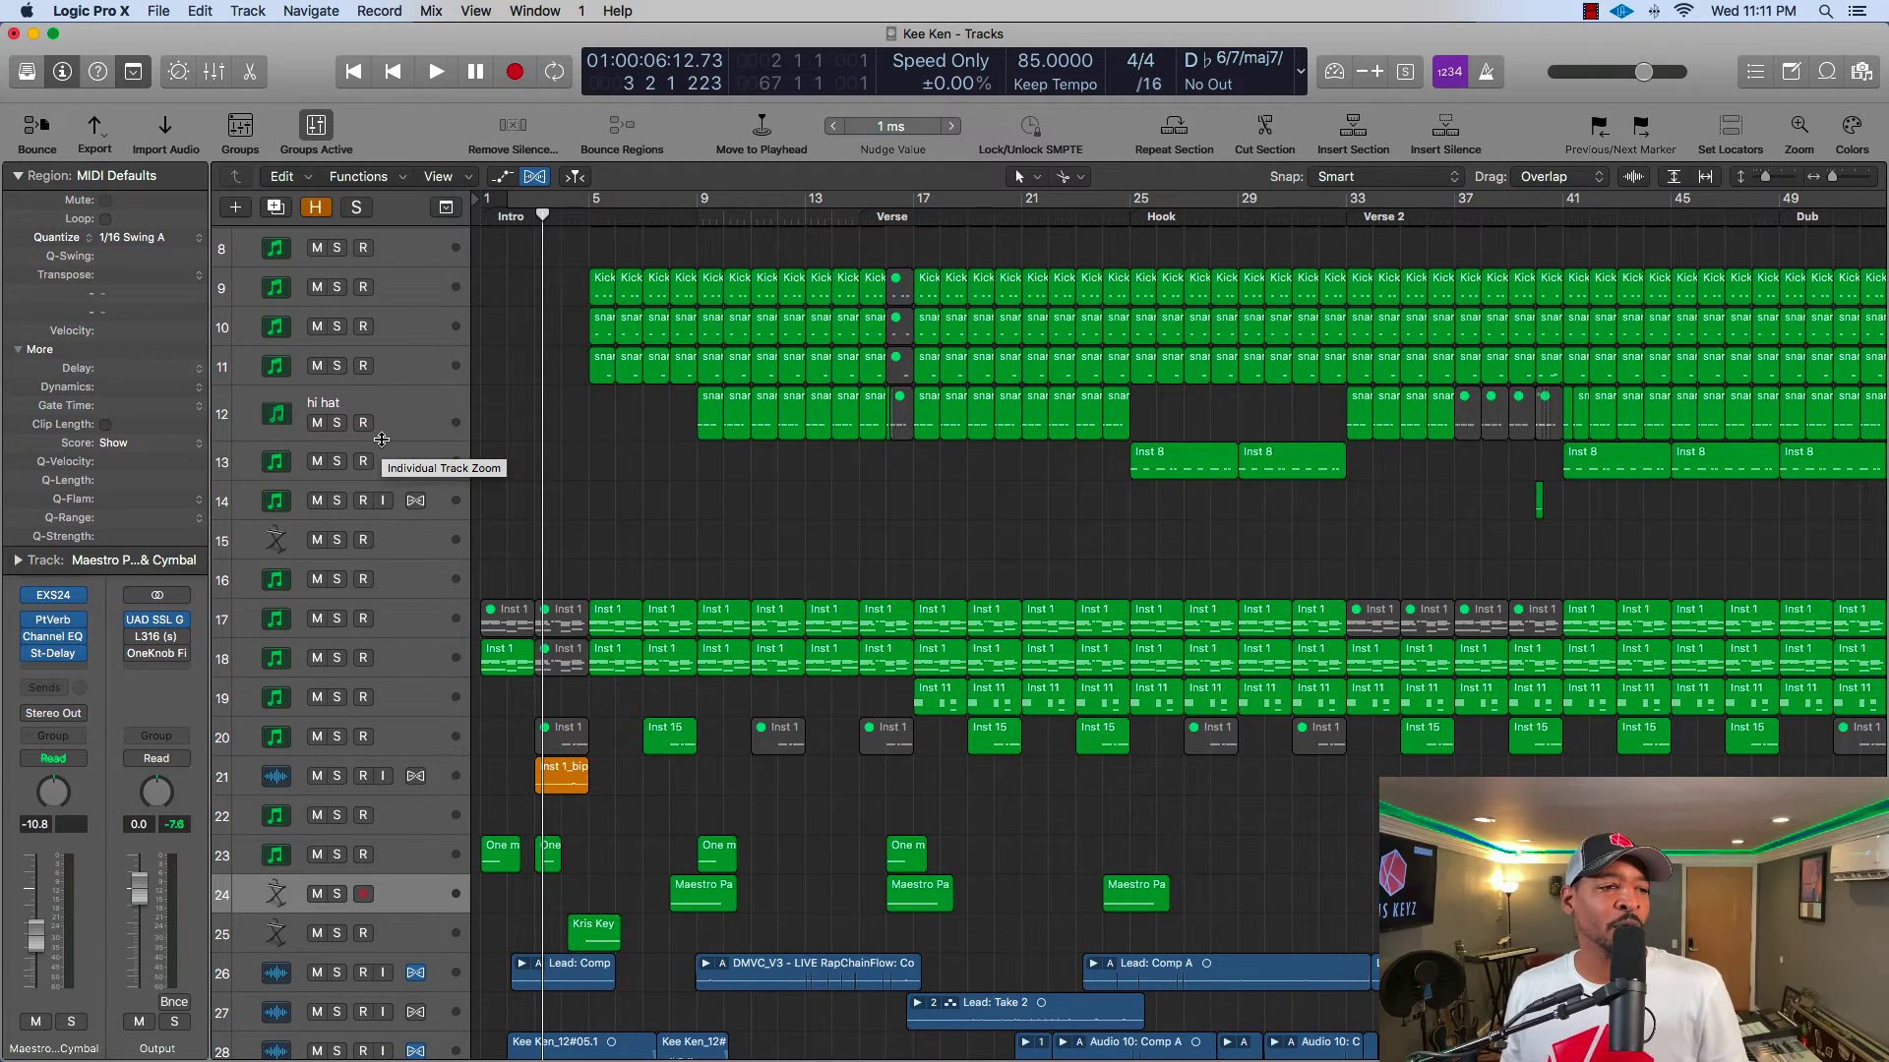
{"action": "left_click_drag", "start_coordinate": [382, 440], "coordinate": [374, 519]}
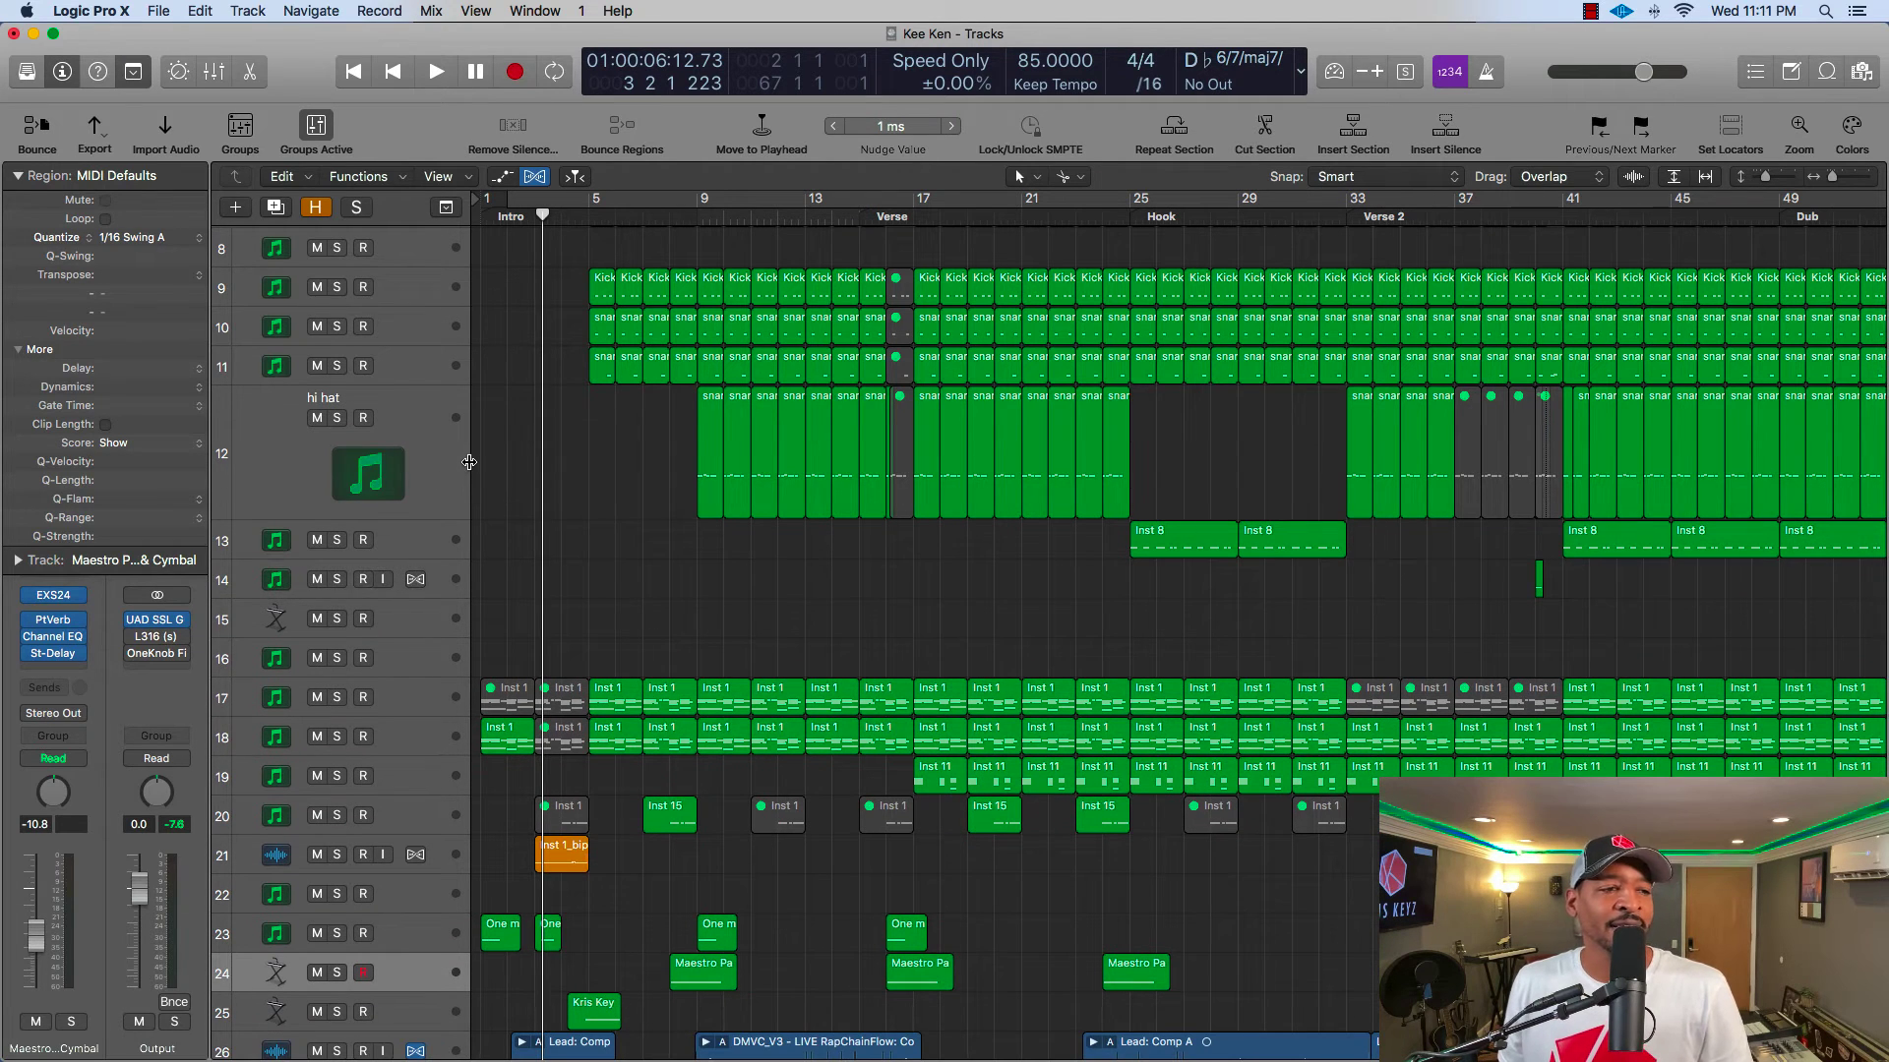
- Widen the track headers to show names, volume and pan controls, lower the hi hat volume slightly and pan it to +32
{"action": "left_click_drag", "start_coordinate": [468, 465], "coordinate": [690, 465]}
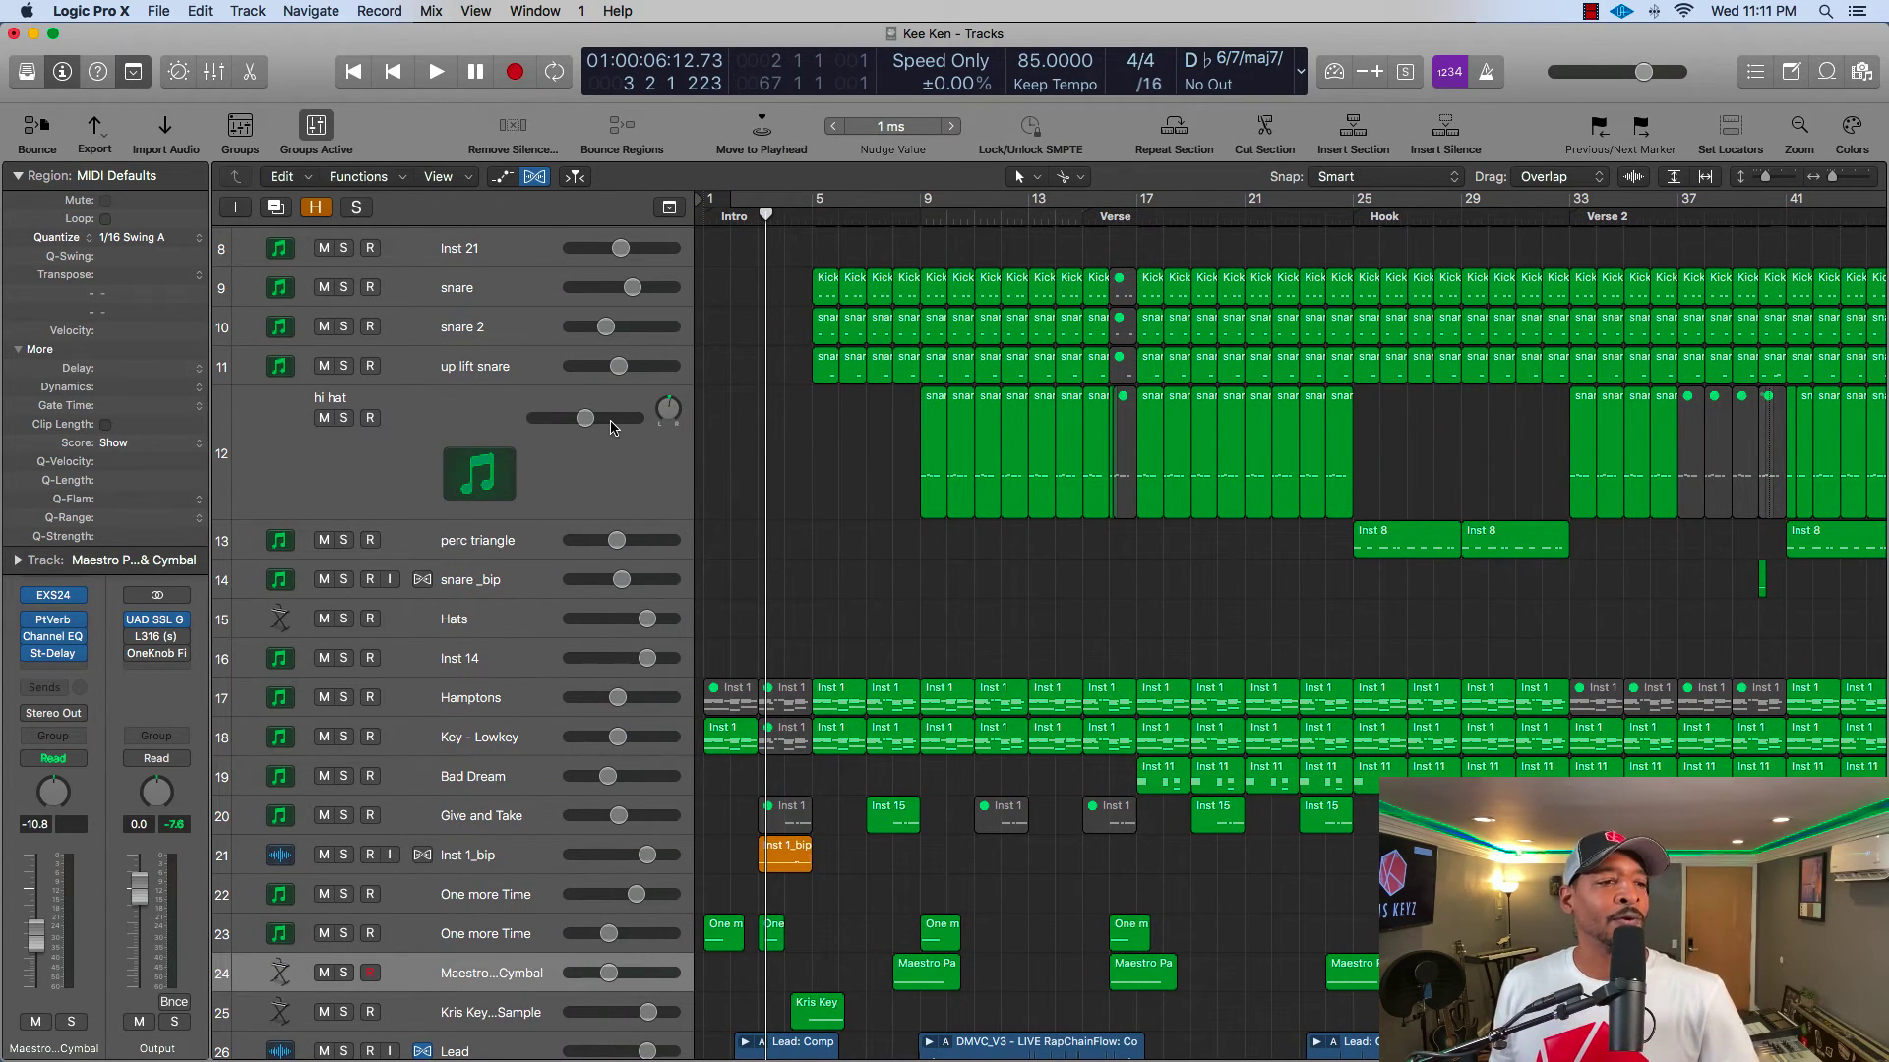
{"action": "scroll", "coordinate": [612, 424], "scroll_direction": "down", "scroll_amount": 2}
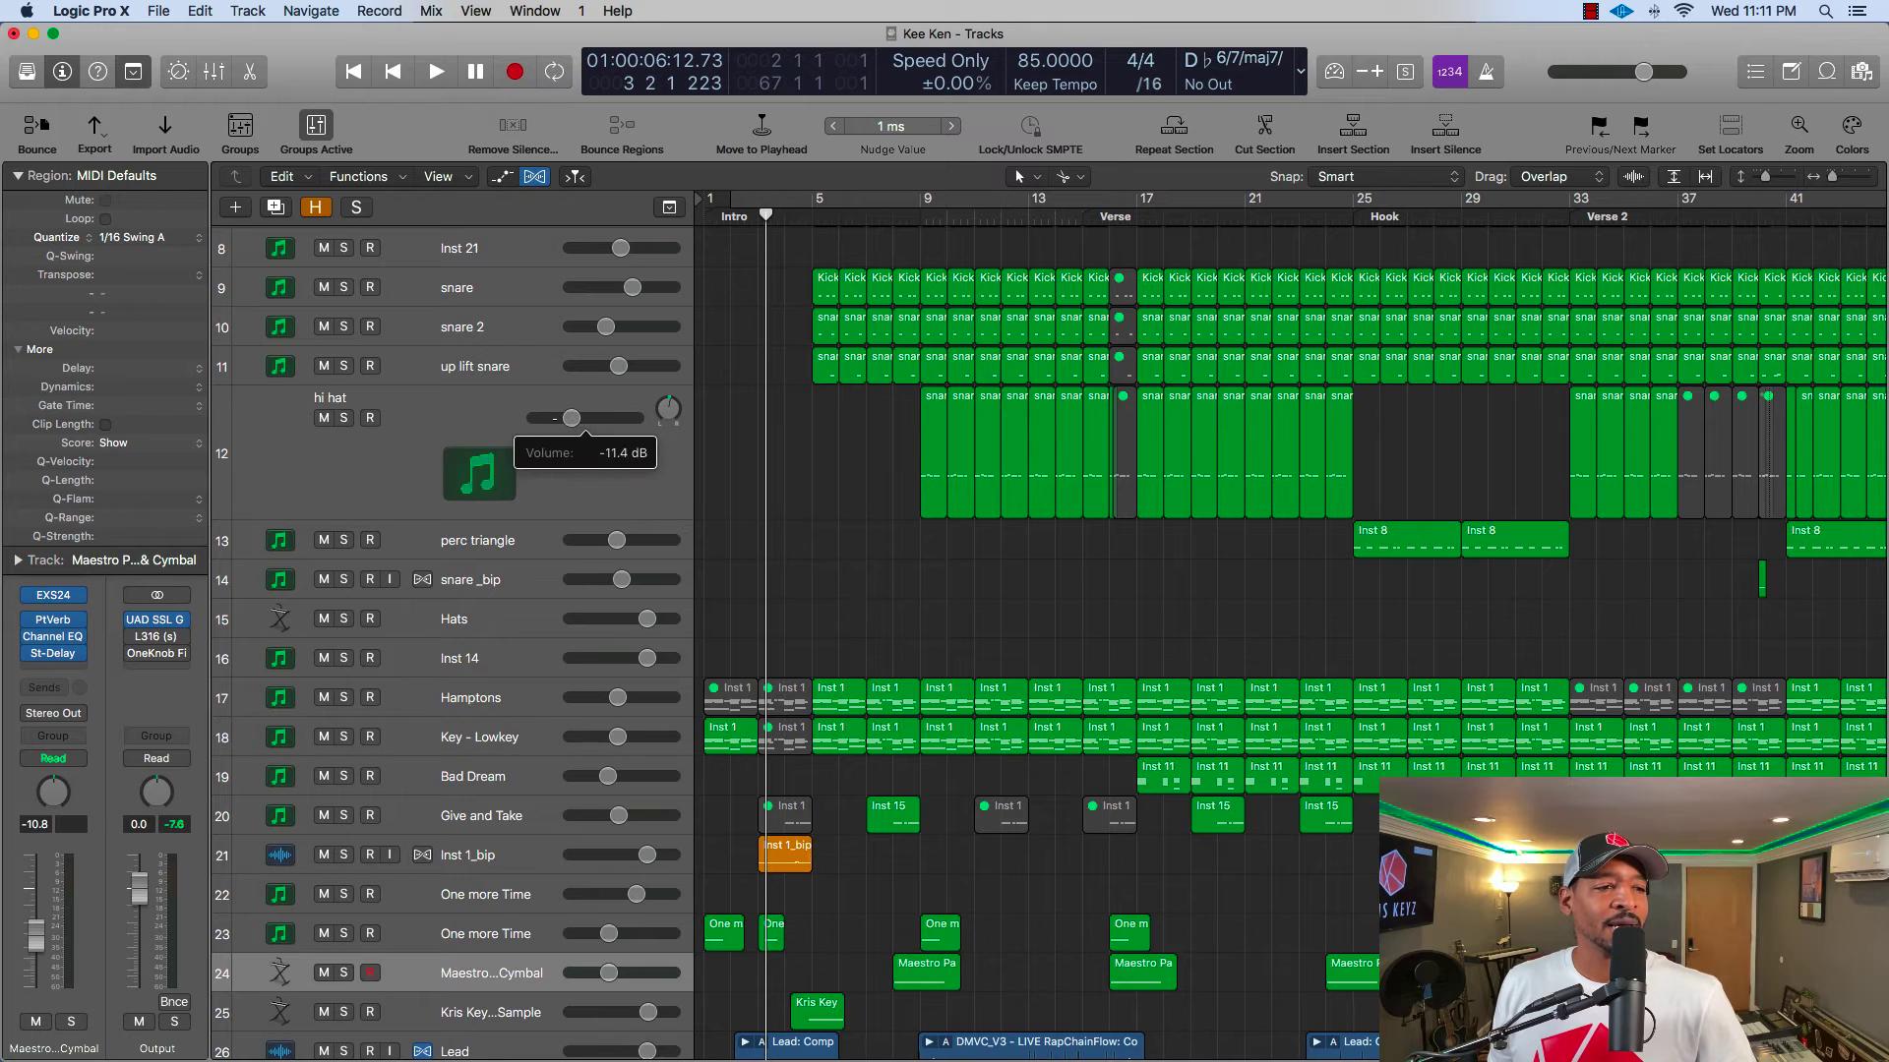
{"action": "left_click_drag", "start_coordinate": [669, 411], "coordinate": [669, 414]}
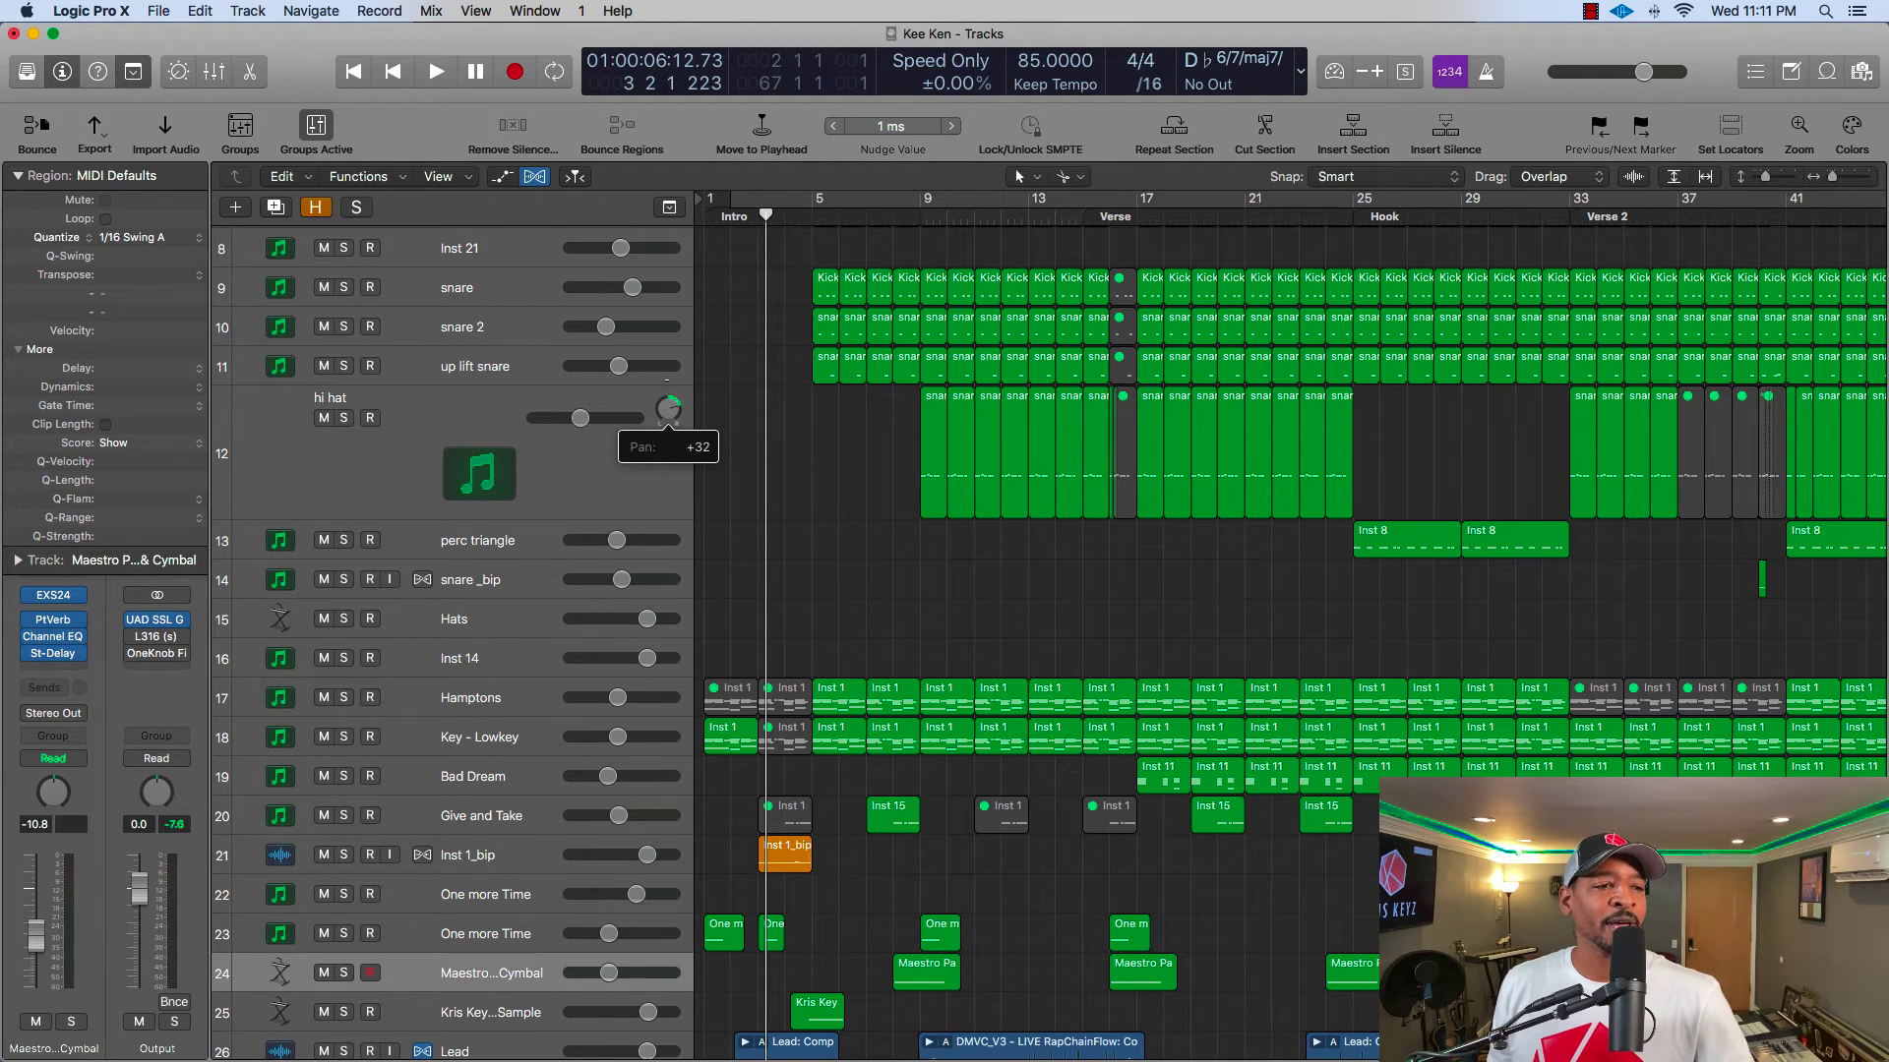
{"action": "left_click_drag", "start_coordinate": [695, 492], "coordinate": [743, 462]}
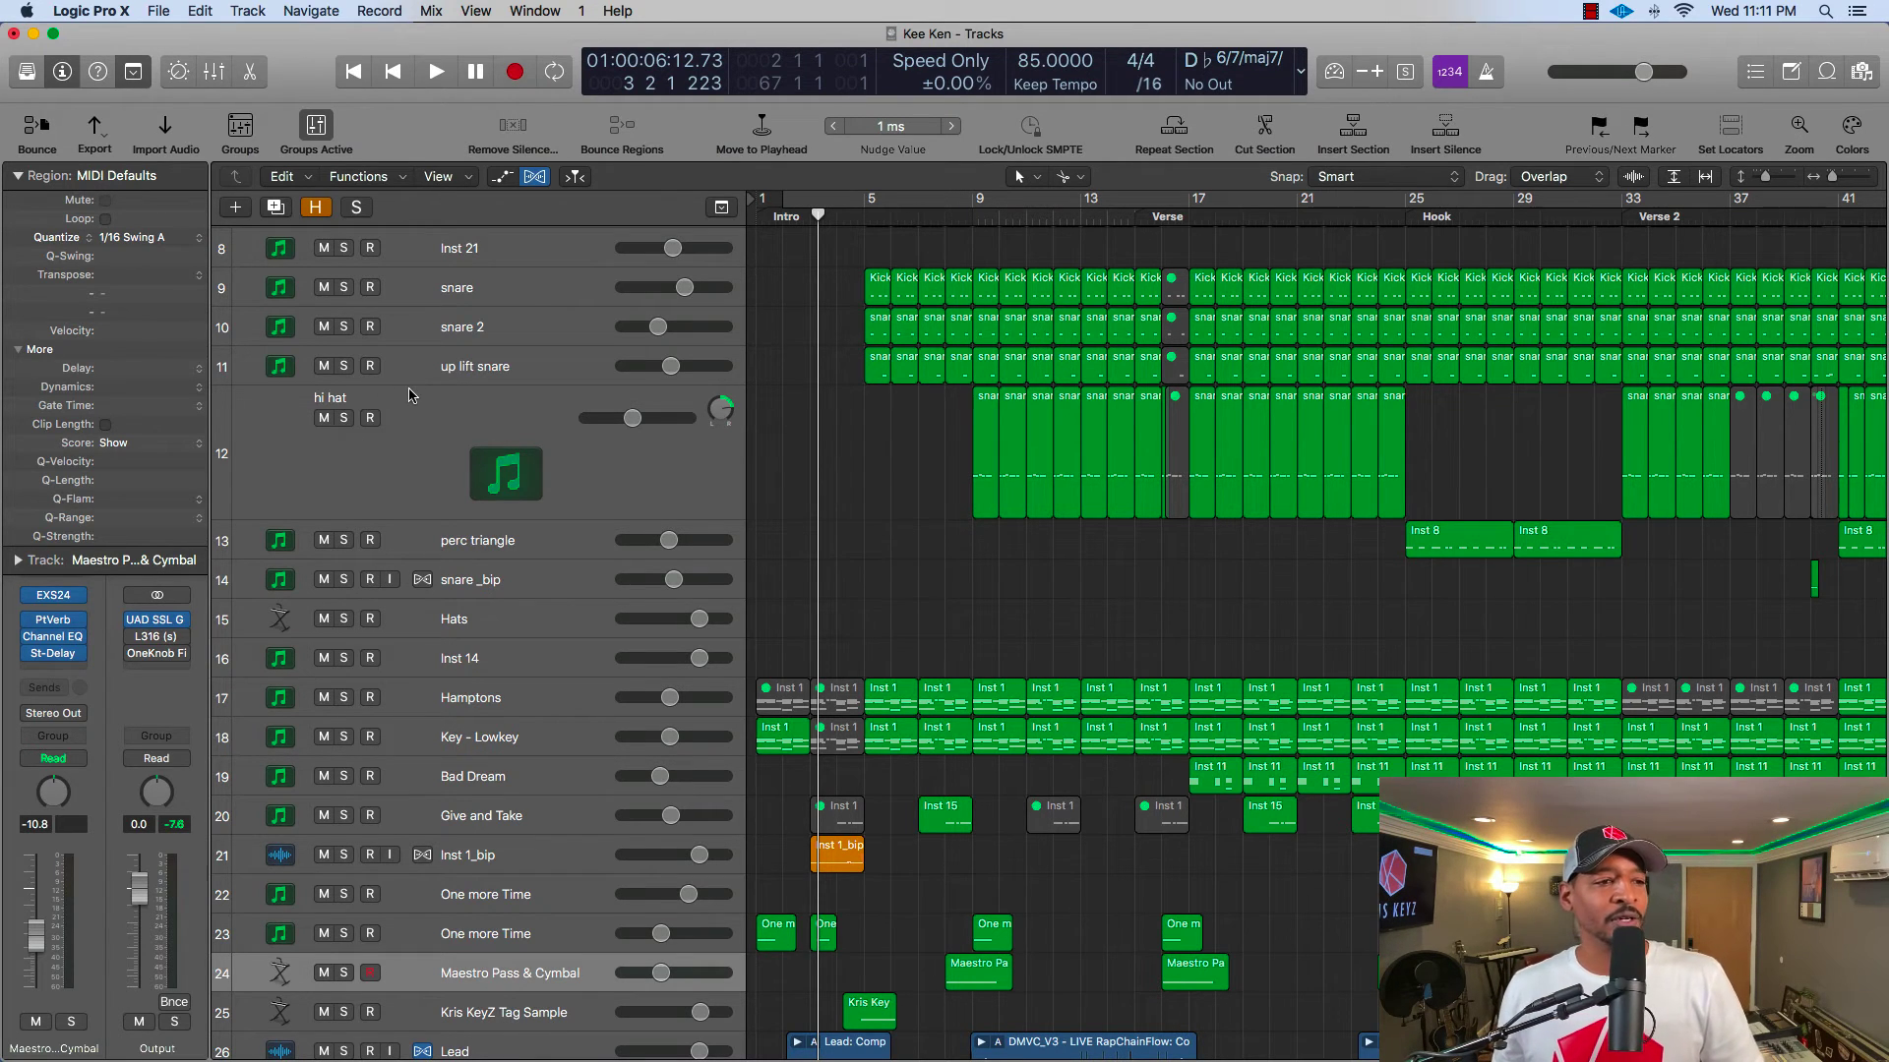
- Enlarge the up lift snare track with individual track zoom, then reset all individually zoomed tracks to the same height
{"action": "left_click_drag", "start_coordinate": [409, 383], "coordinate": [409, 654]}
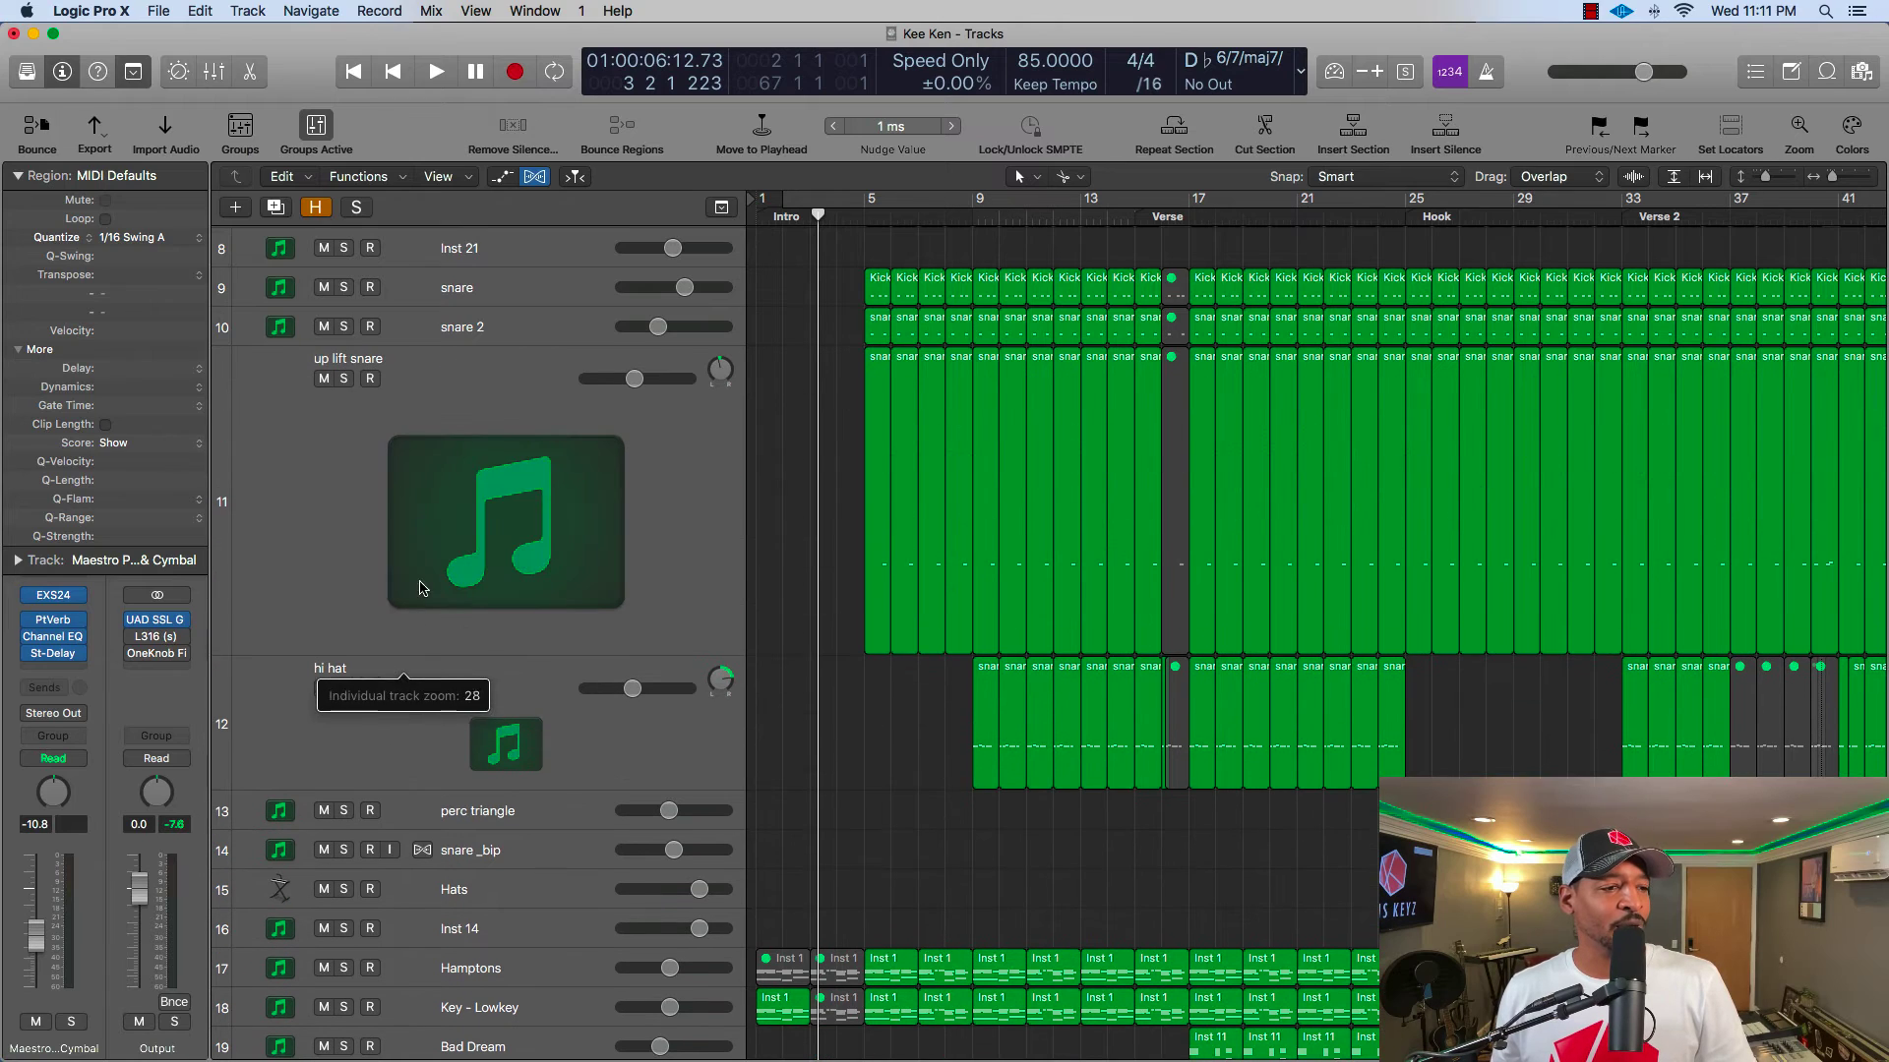
{"action": "left_click_drag", "start_coordinate": [407, 343], "coordinate": [407, 523]}
{"action": "scroll", "coordinate": [422, 511], "scroll_direction": "down", "scroll_amount": 3}
{"action": "scroll", "coordinate": [422, 511], "scroll_direction": "down", "scroll_amount": 5}
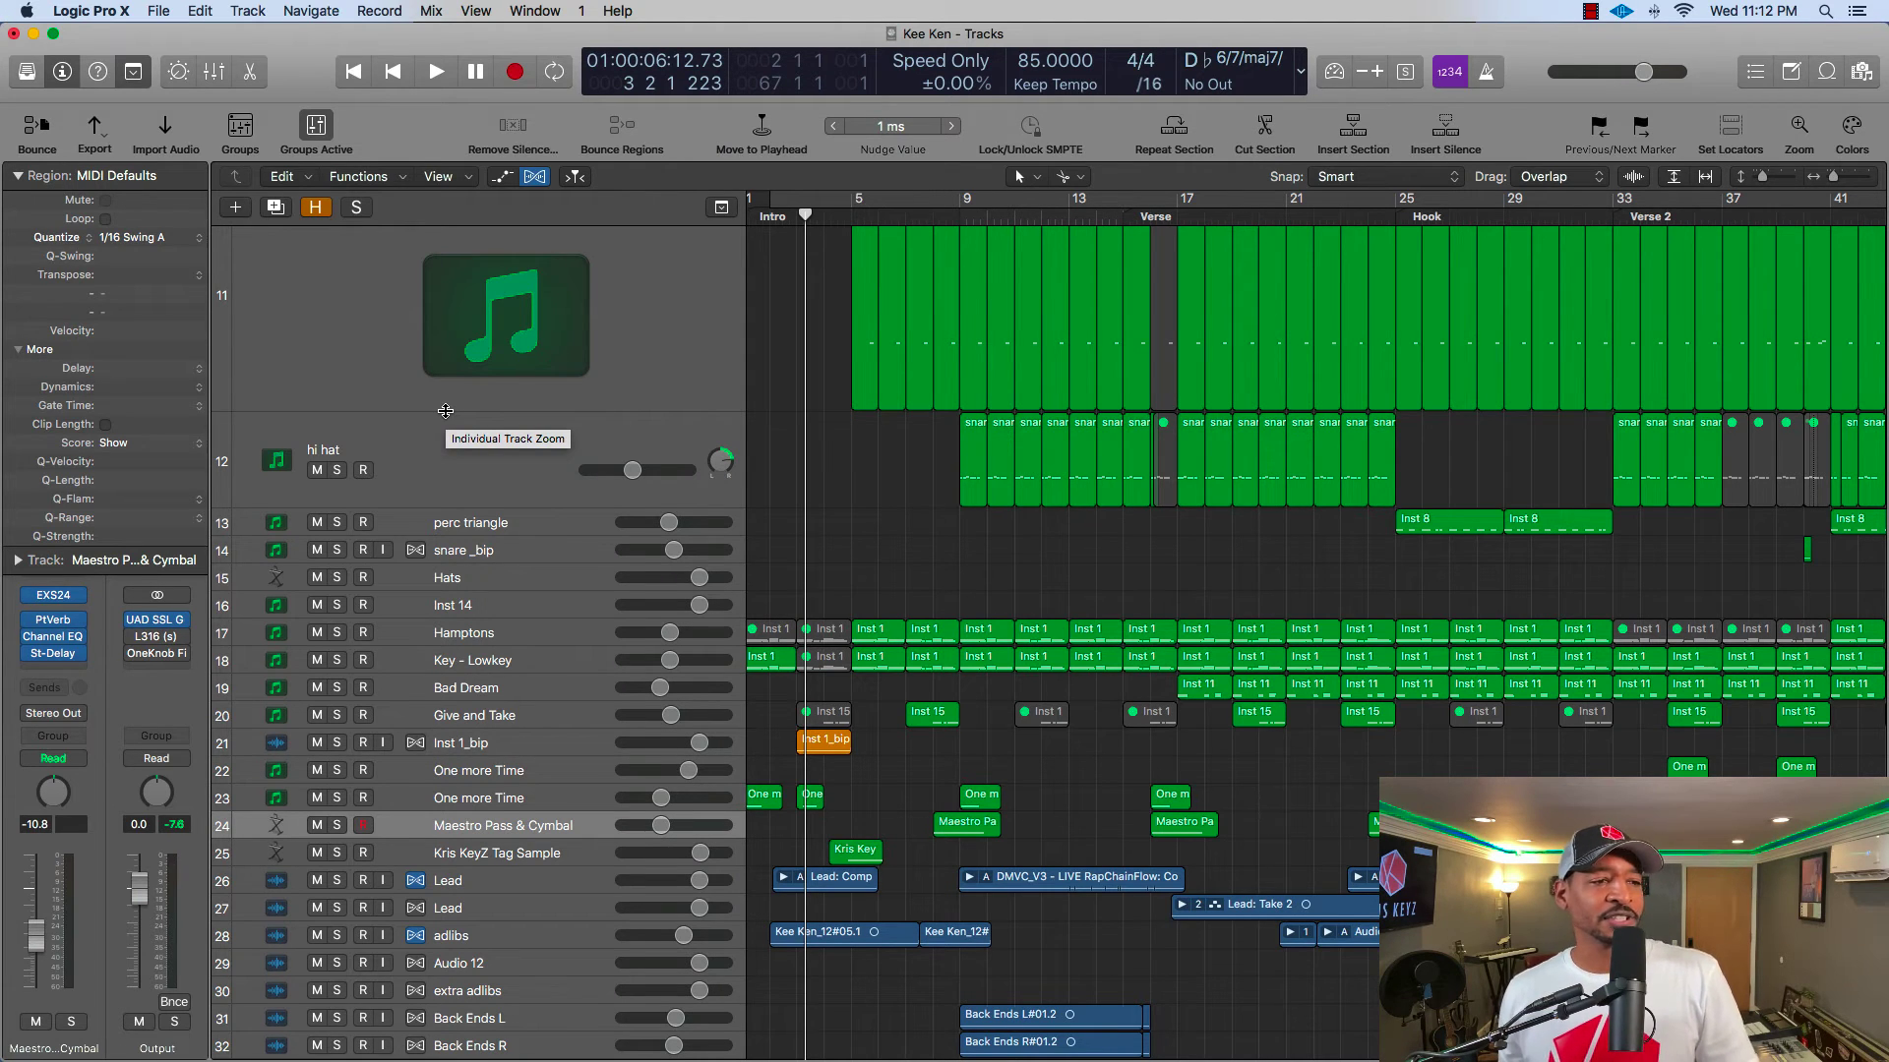
{"action": "left_click", "coordinate": [446, 411], "text": "shift"}
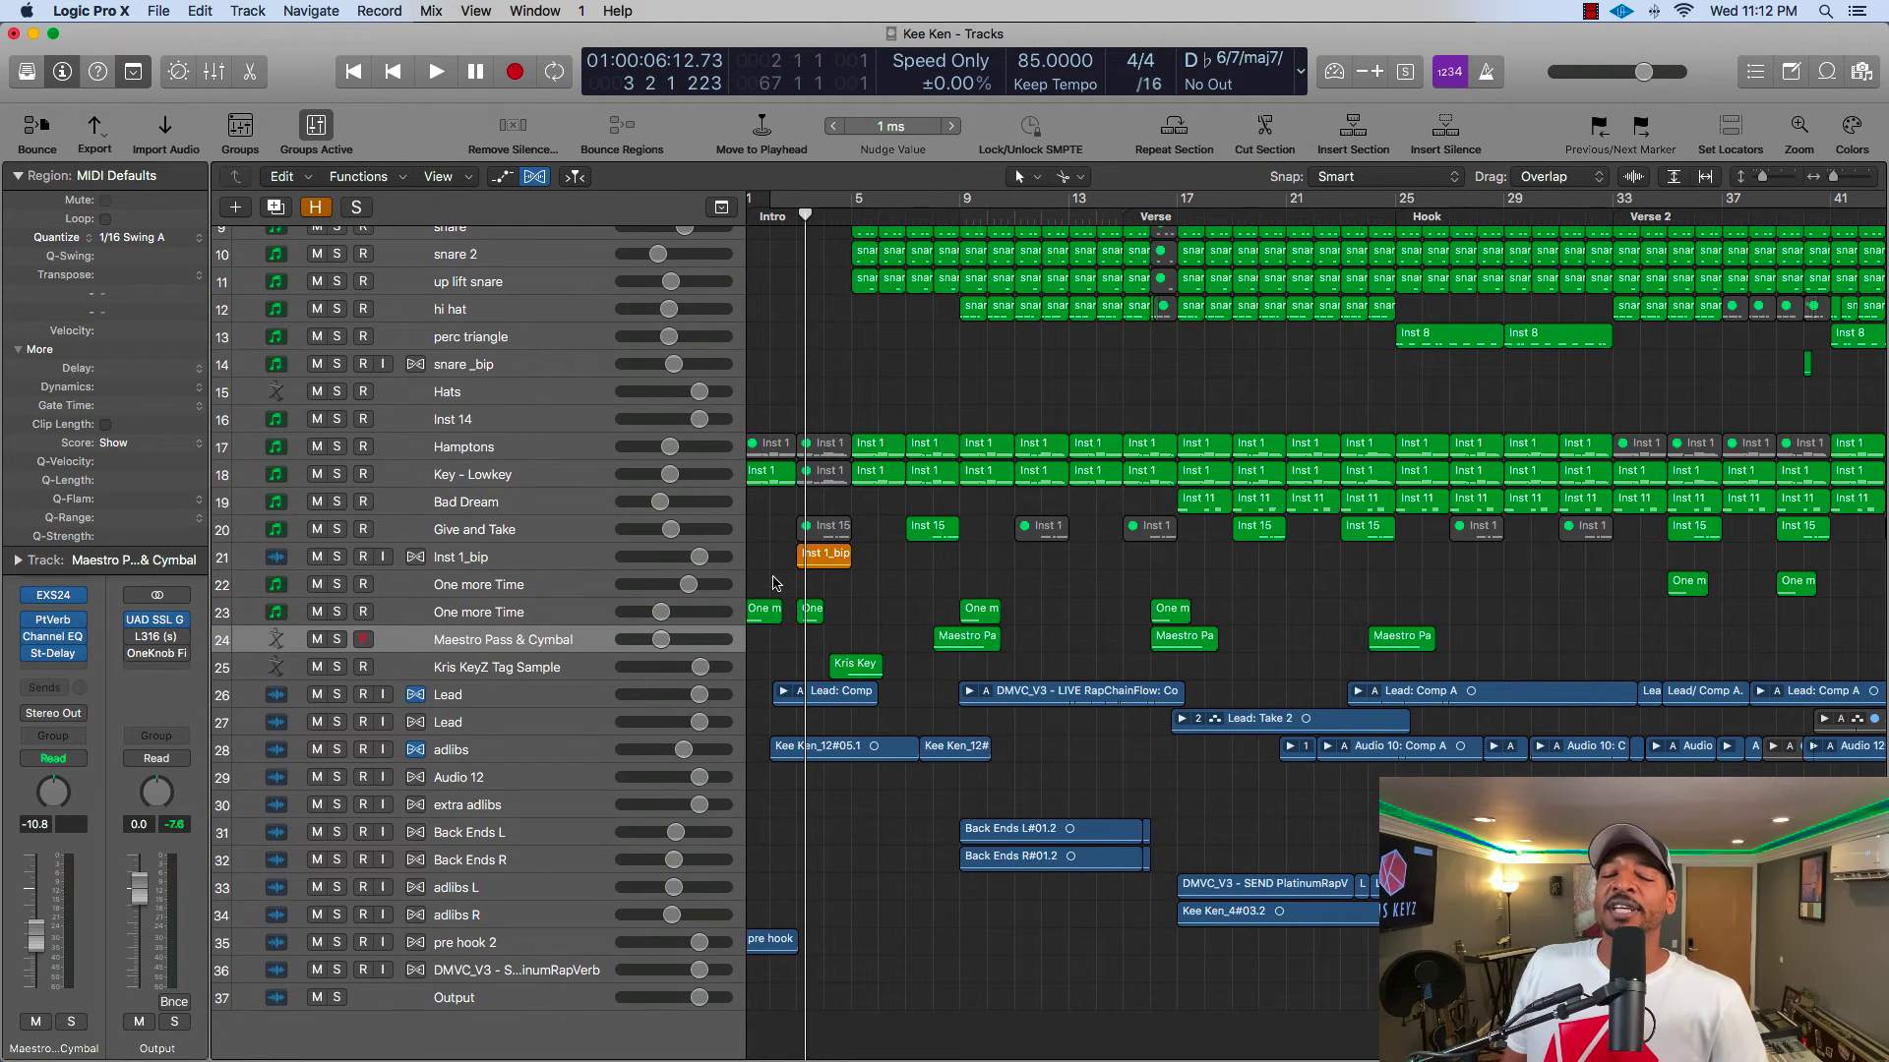
- Toggle between zooming to fit the regions and the previous zoom level, ending on the previous view
{"action": "scroll", "coordinate": [1180, 549], "scroll_direction": "left", "scroll_amount": 1}
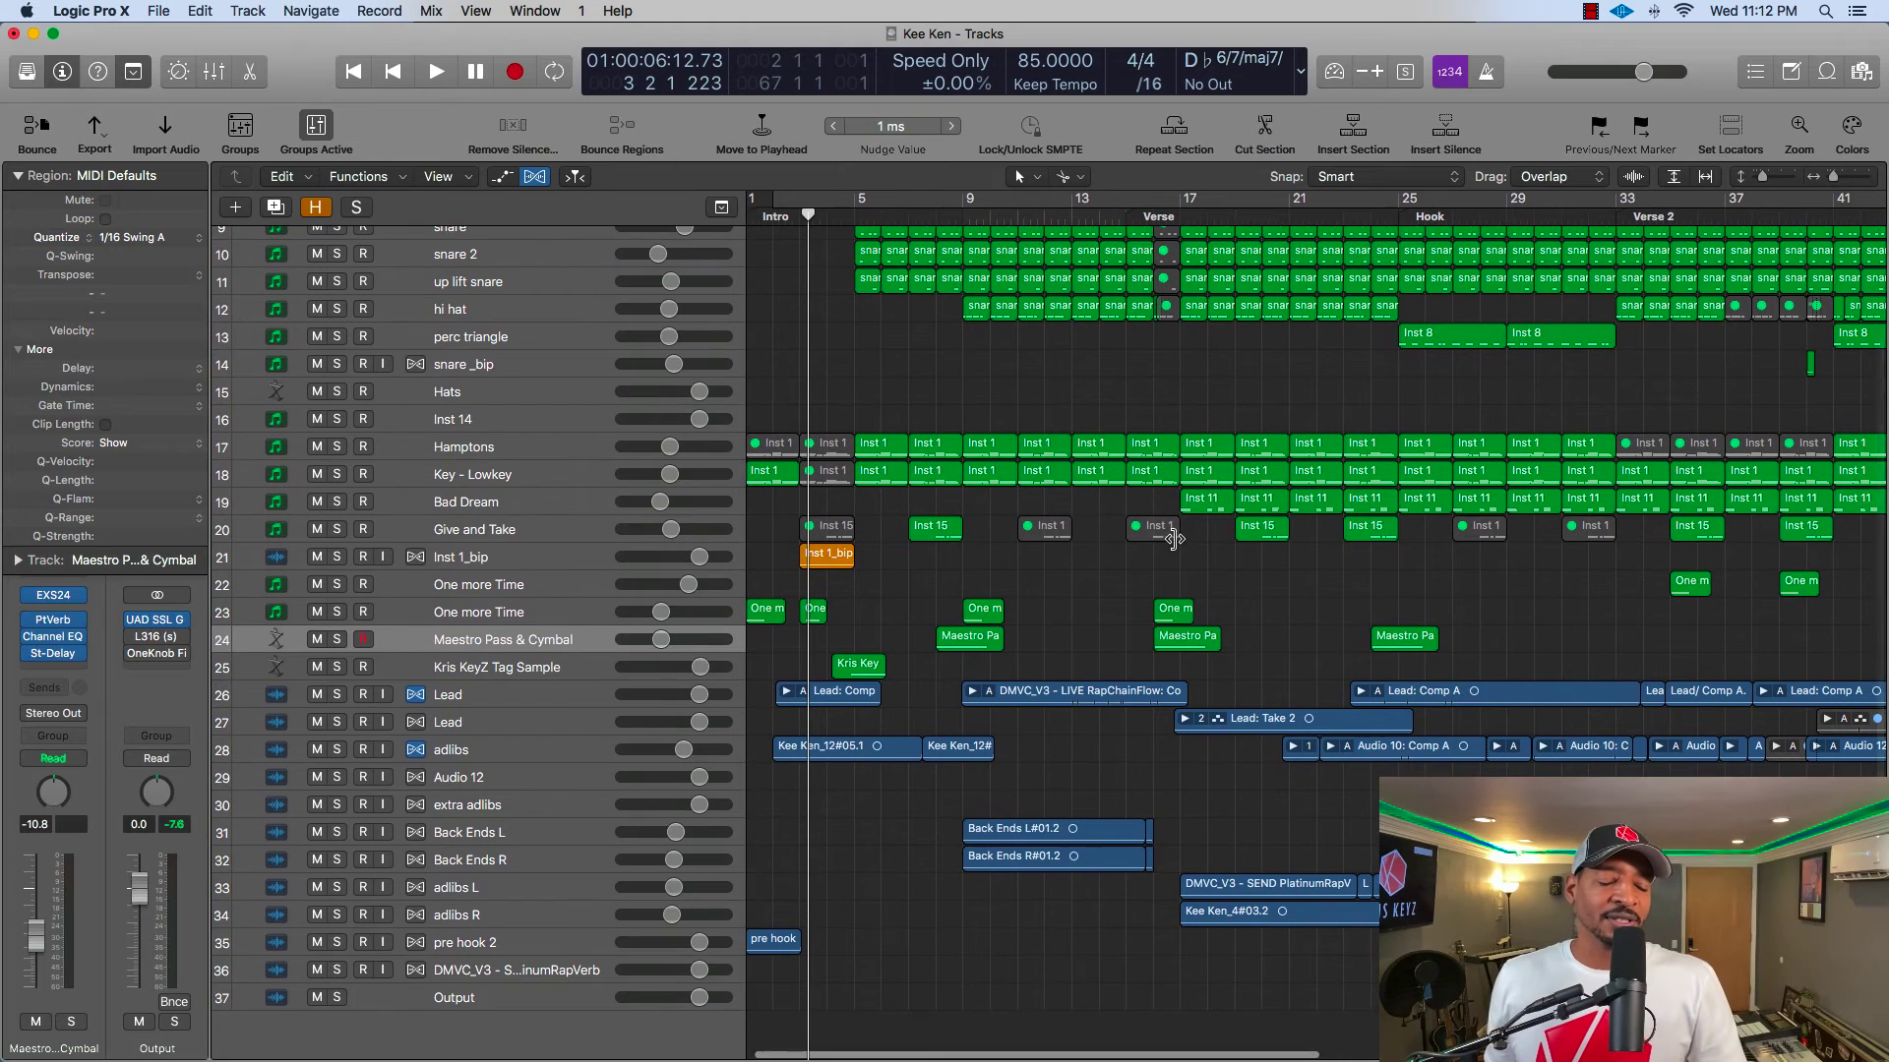
{"action": "key", "text": "z"}
{"action": "key", "text": "z"}
{"action": "key", "text": "z"}
{"action": "key", "text": "z"}
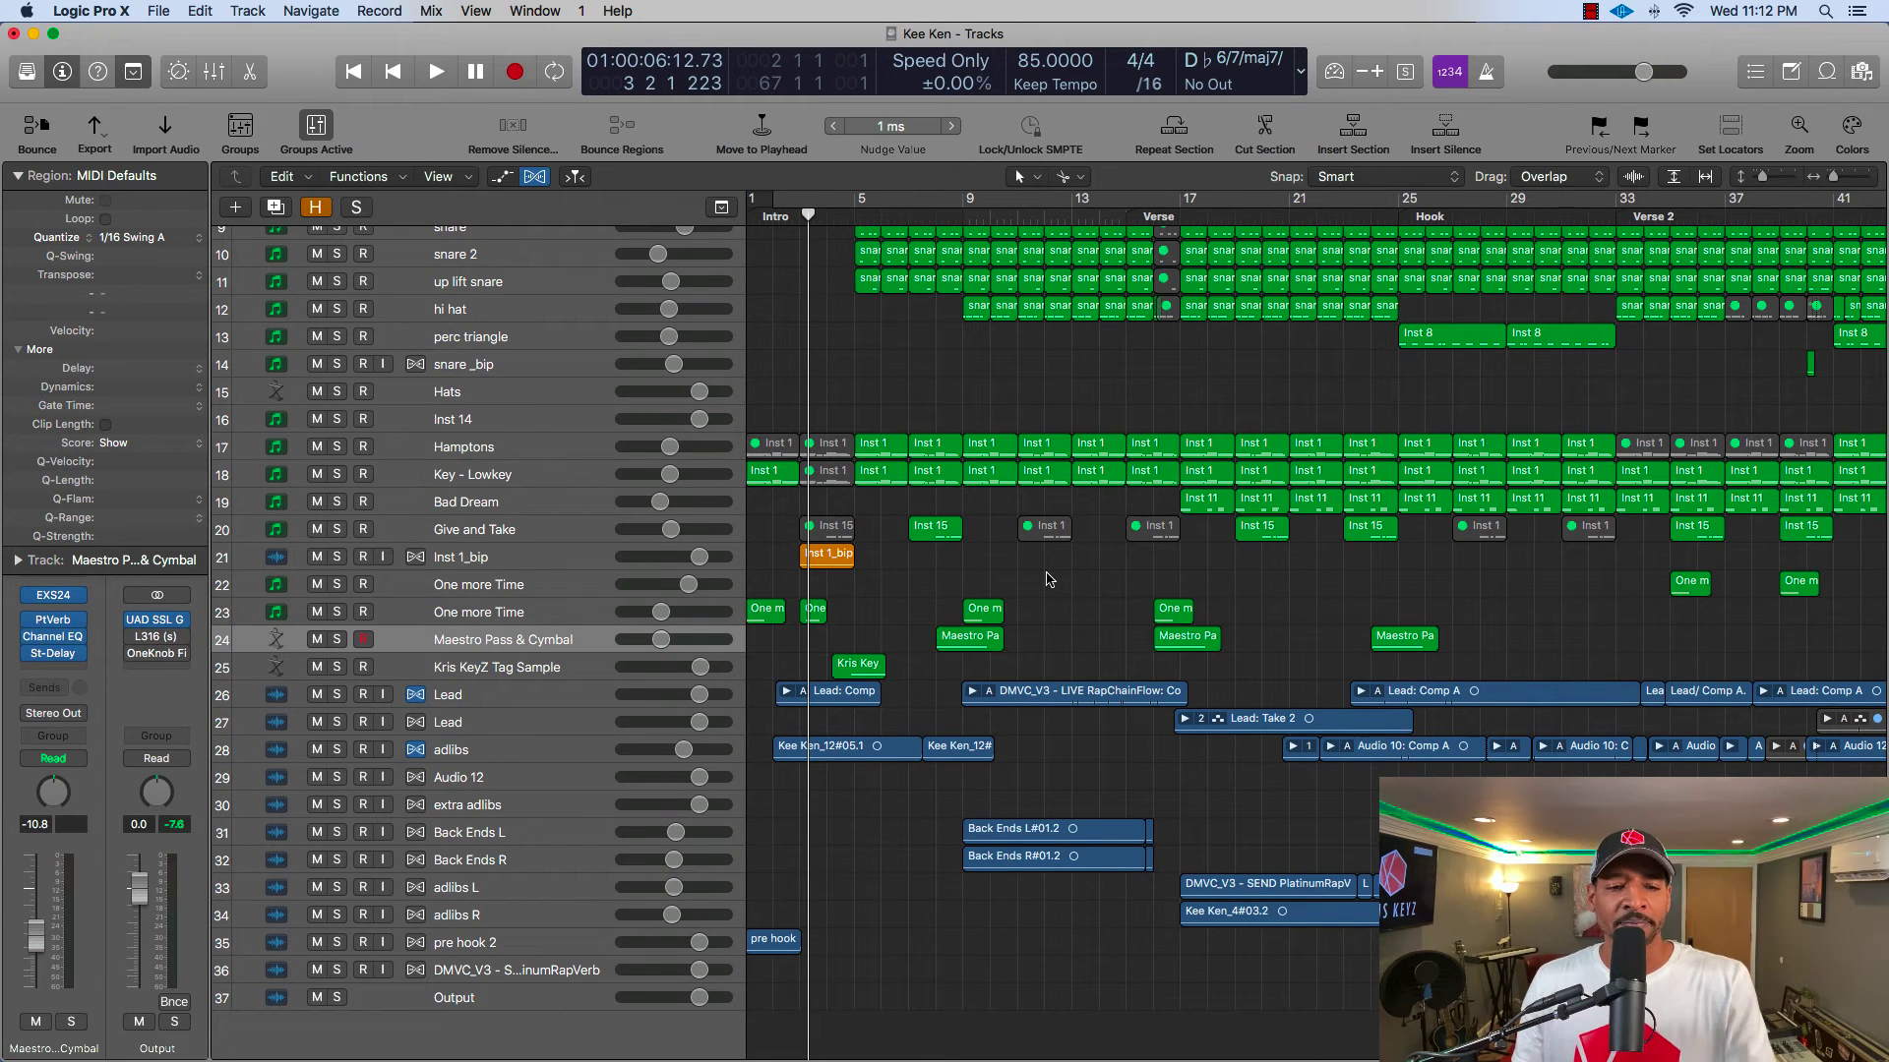